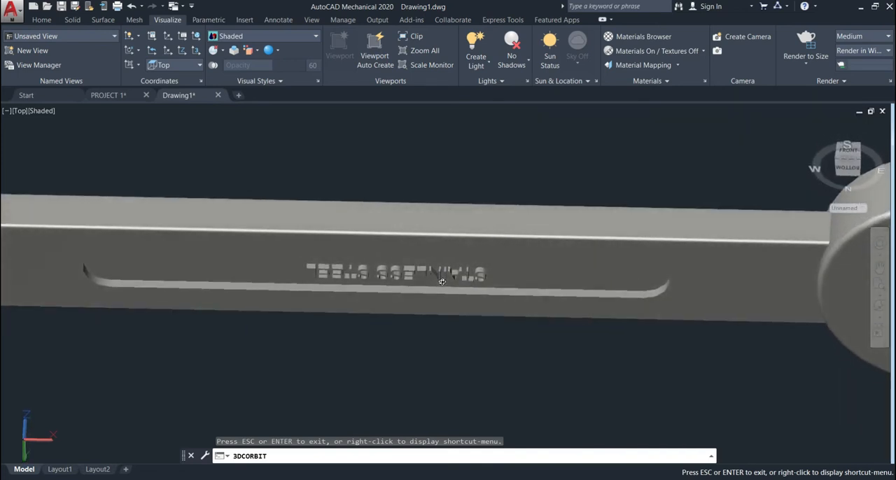
Step: Stop orbiting the wrench model and review the dimensioned wrench plan in the PROJECT 1 drawing
key("Escape")
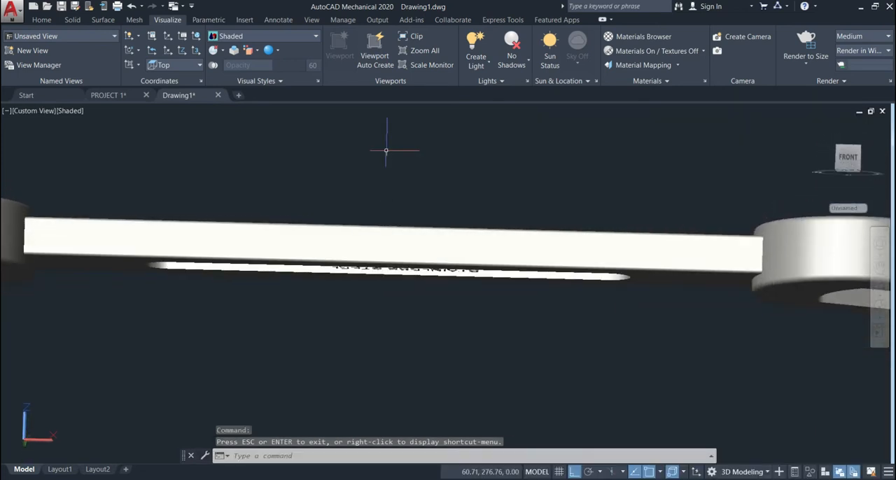
left_click(108, 95)
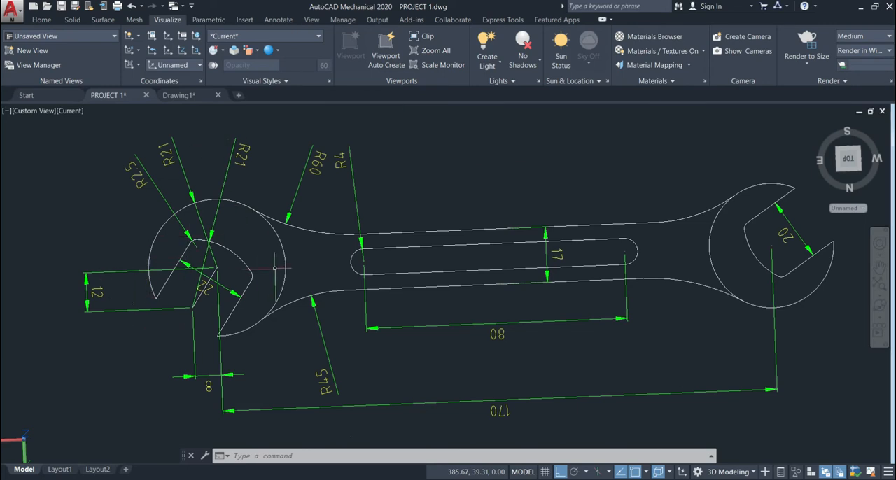
left_click(193, 95)
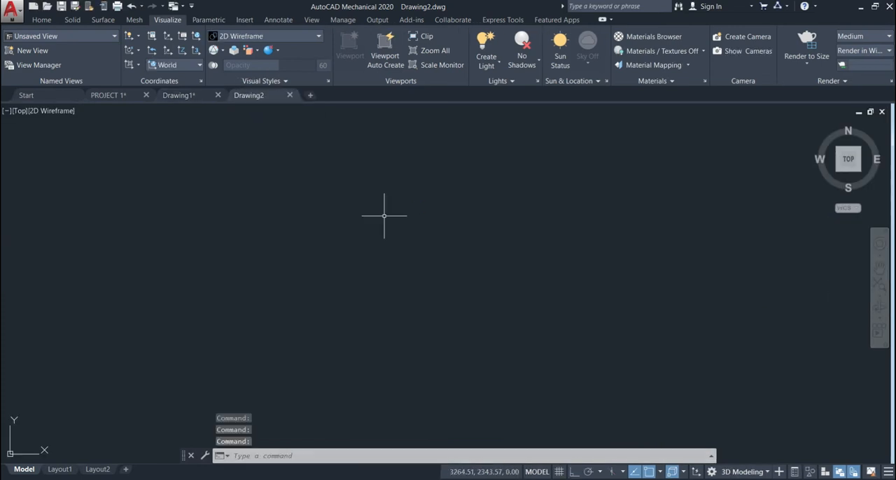
Step: Set the model space limits from 0,0 to 300,300 and fit the whole area in the view
type("LI")
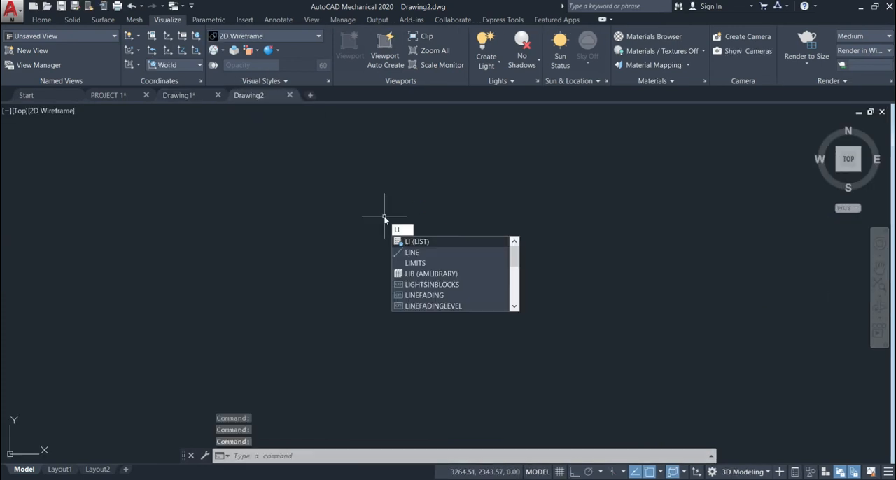
type("MITS")
key("Return")
type("0")
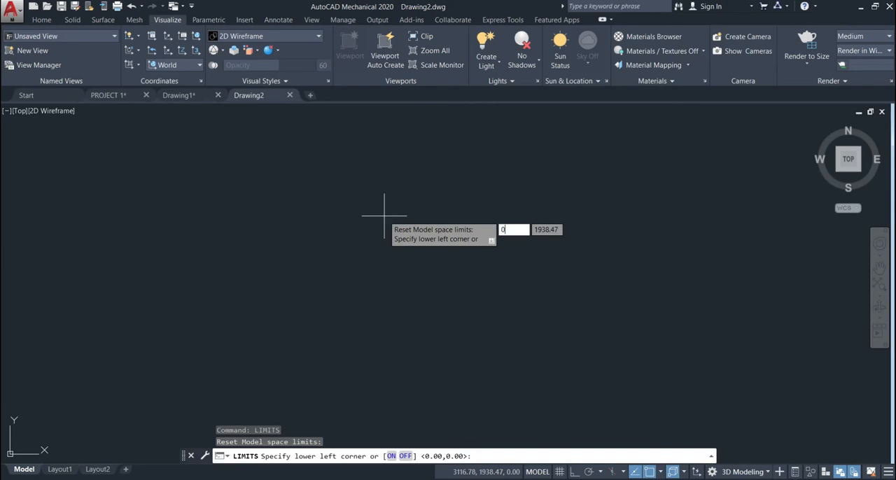
type(",0")
key("Return")
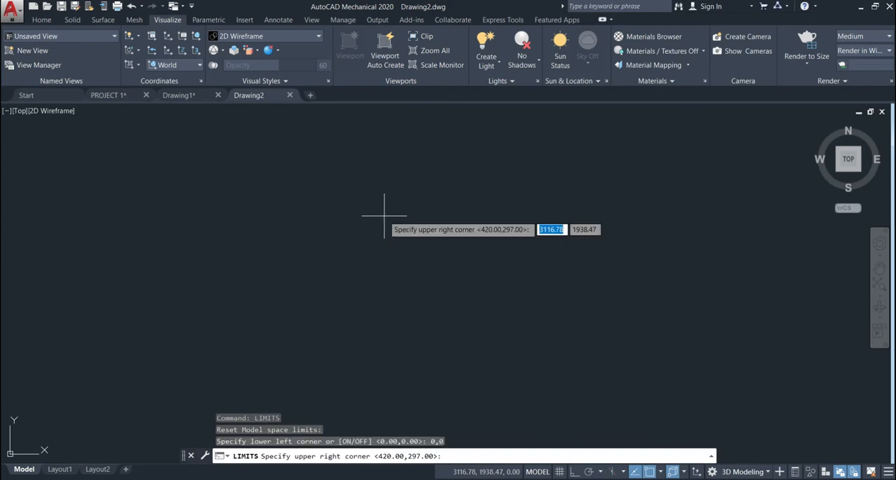
type("300")
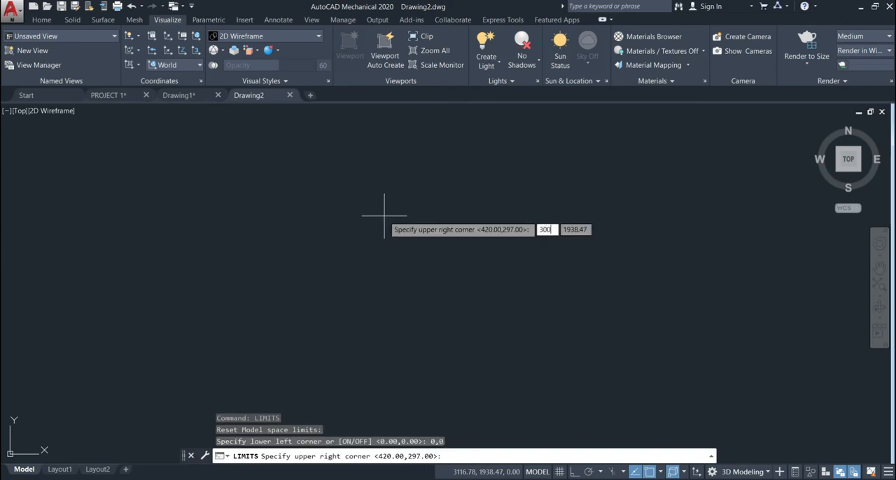
type(",300")
key("Return")
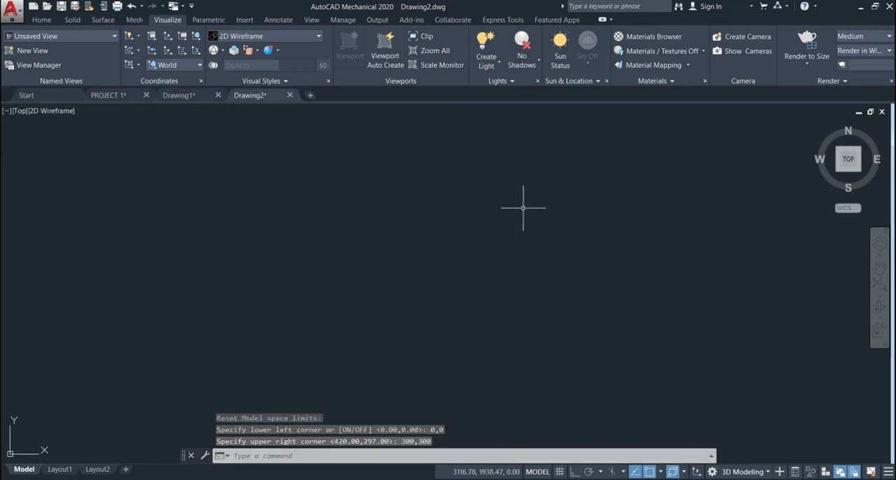
left_click(880, 292)
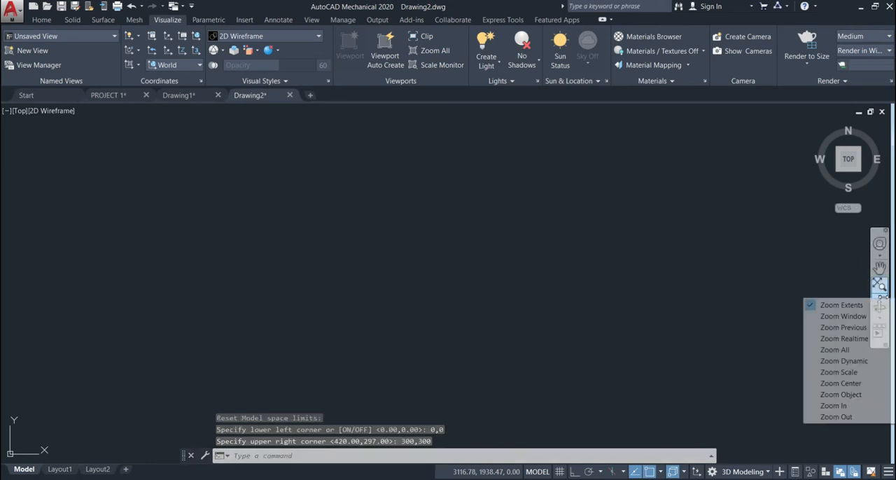
left_click(840, 346)
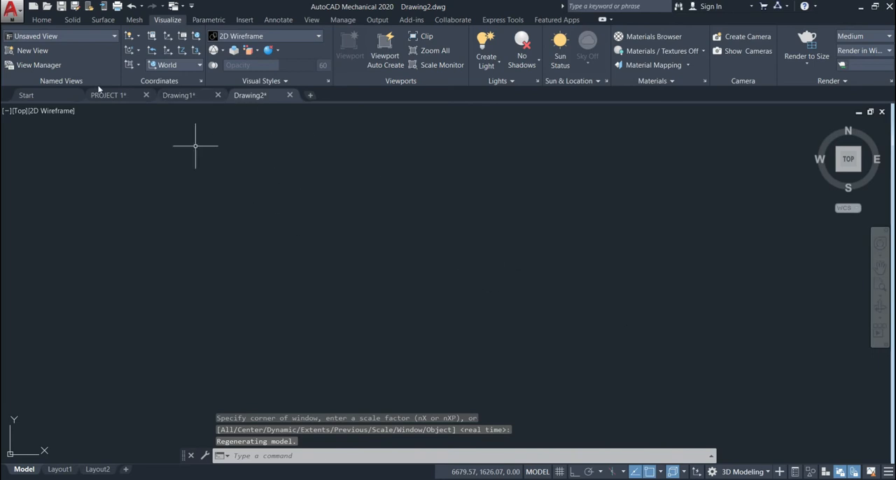
Step: Draw a horizontal line 170 long with Ortho turned on
left_click(42, 20)
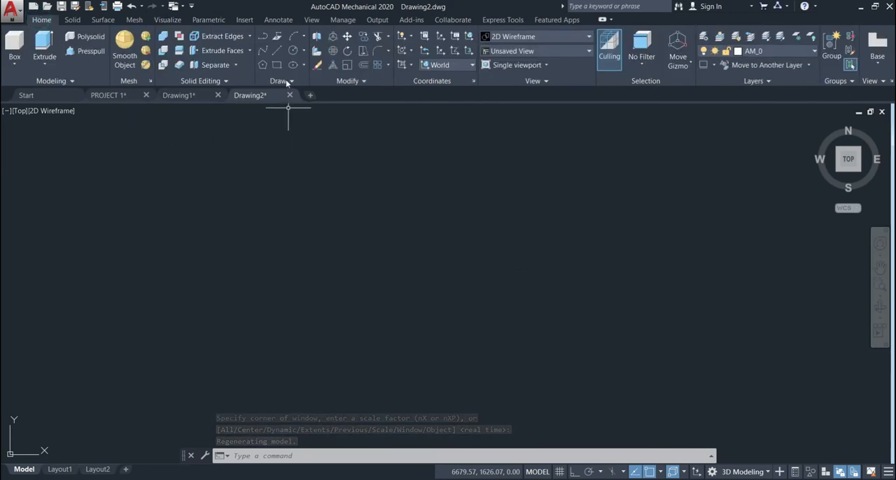
left_click(277, 49)
left_click(239, 247)
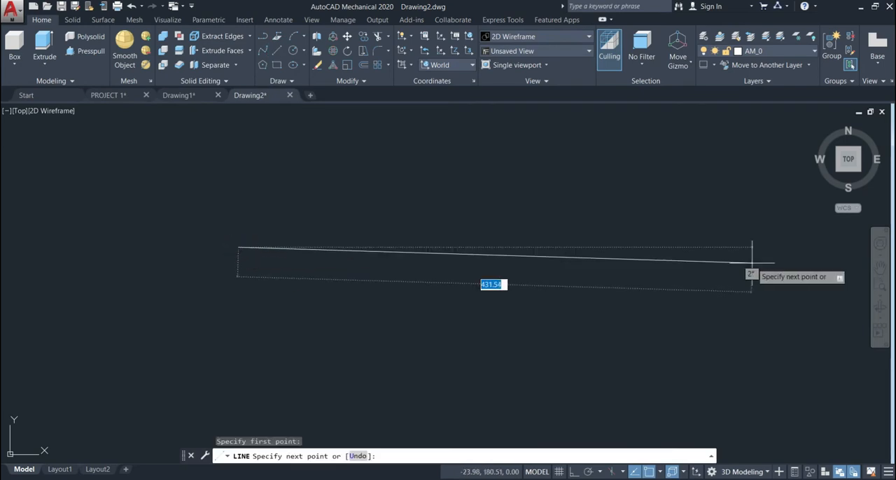
left_click(572, 472)
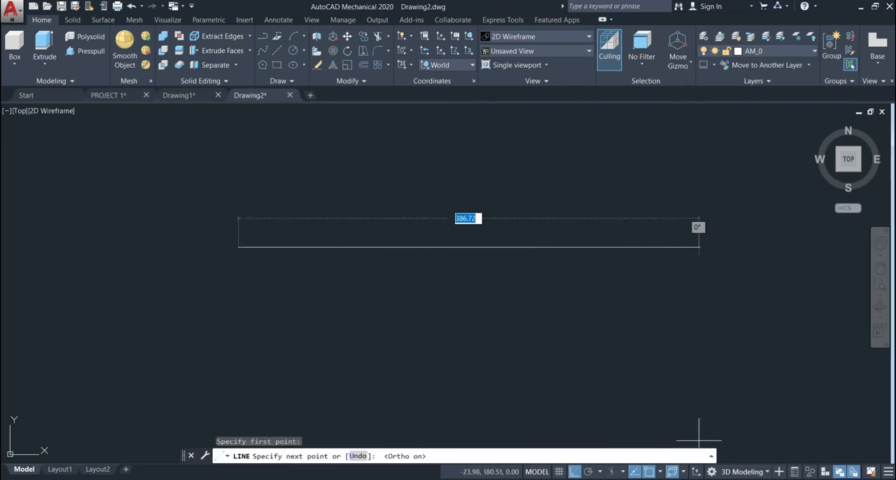
type("170")
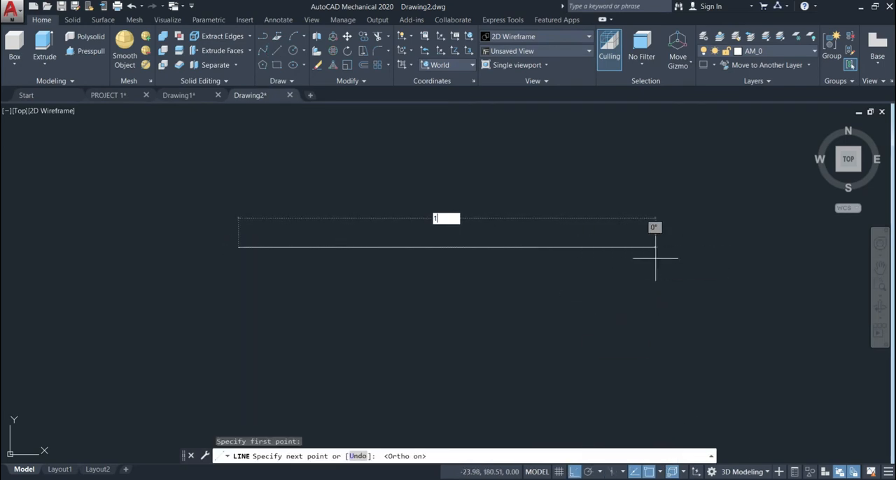
key("Return")
key("Return")
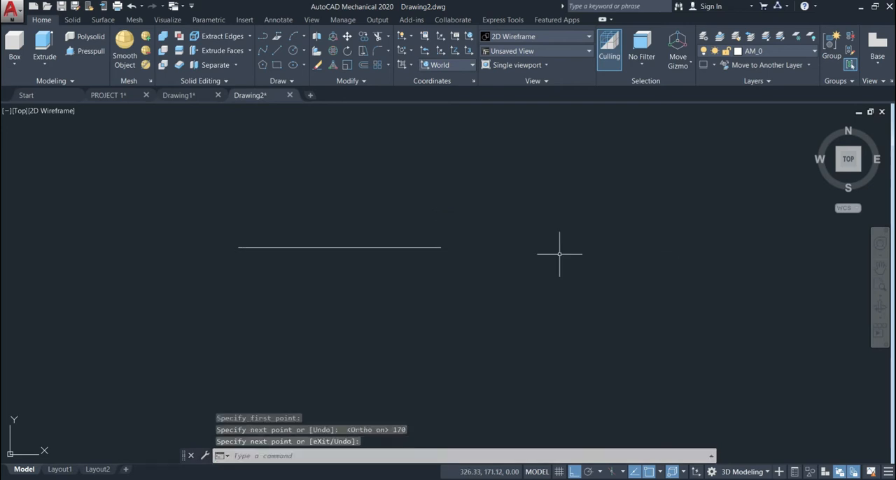
Step: Draw a circle of radius 21 centred on the left endpoint of the horizontal line
middle_click_drag(263, 177, 354, 189)
scroll(350, 201, "up", 2)
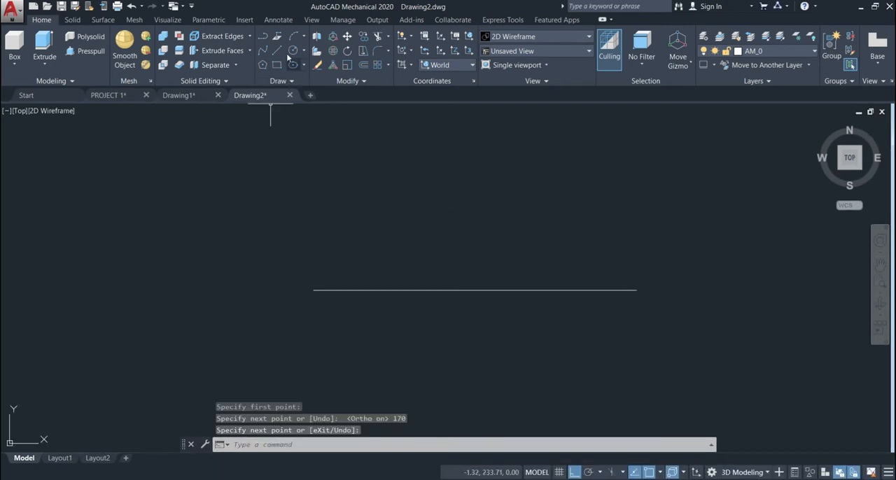
left_click(292, 50)
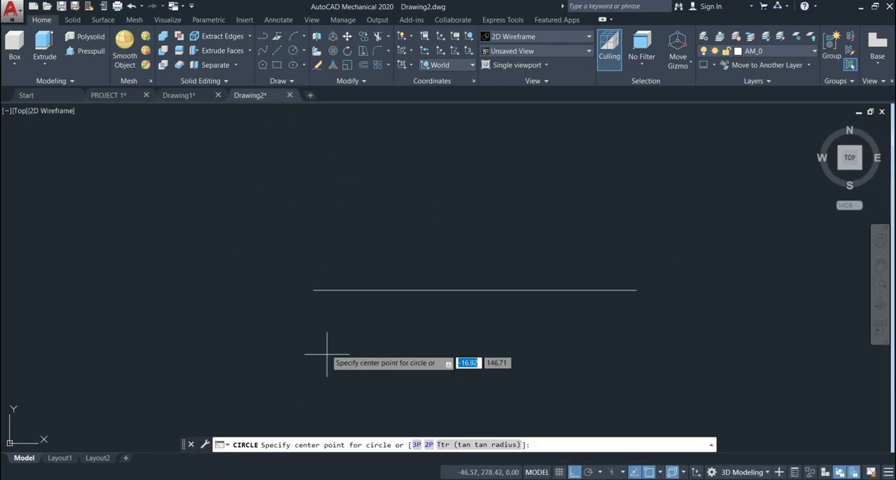
left_click(313, 289)
type("21")
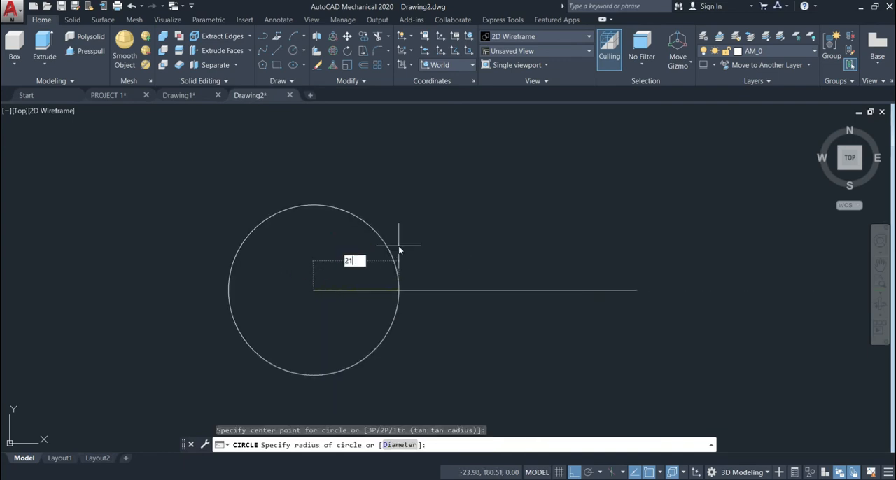
key("Return")
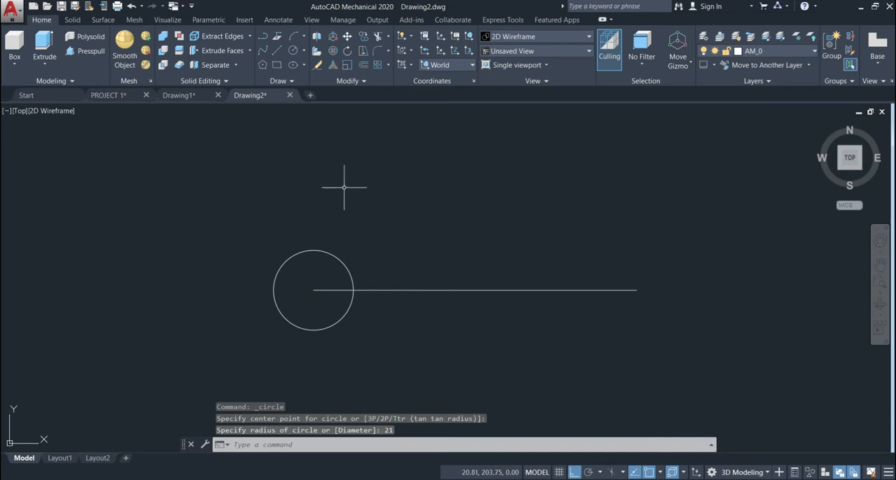
Step: Check the offsets in the PROJECT 1 plan and move the circle 12 units straight down from the line's left endpoint
left_click(113, 96)
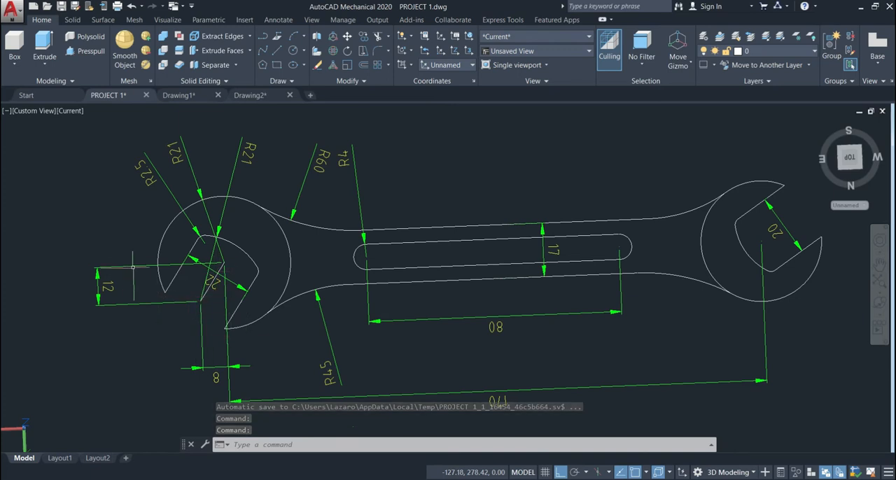
left_click(250, 95)
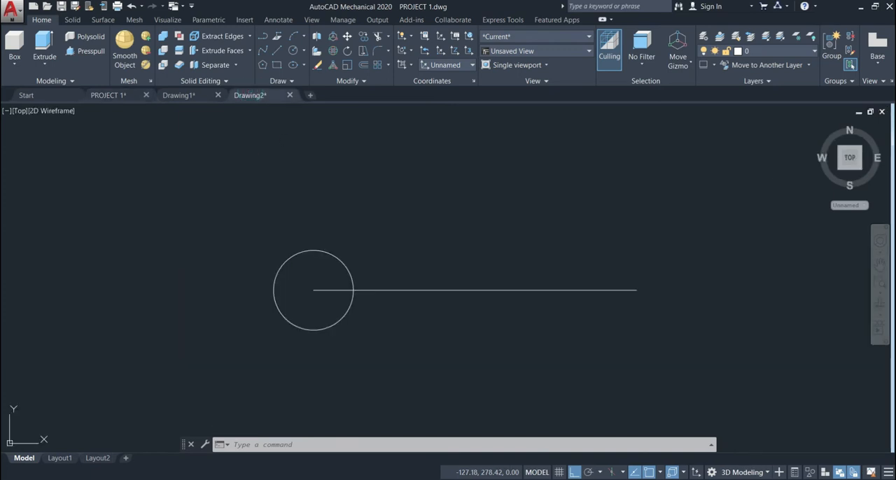
left_click(347, 35)
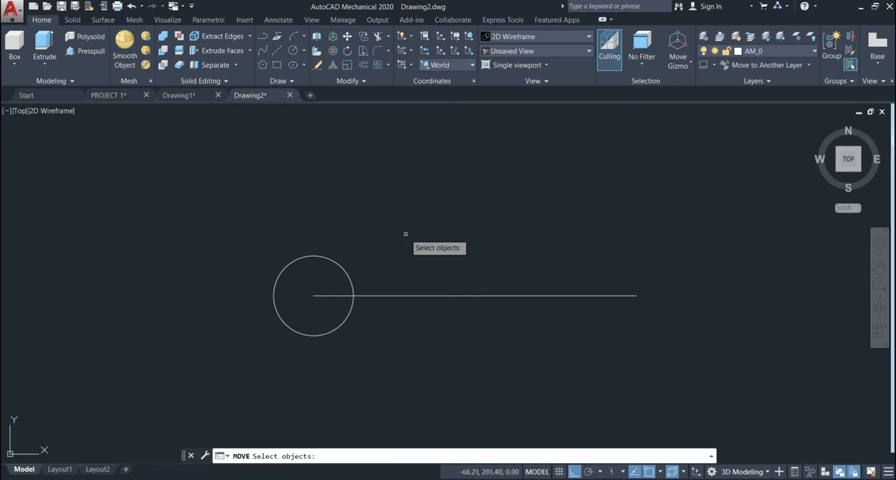
left_click(303, 280)
left_click(229, 287)
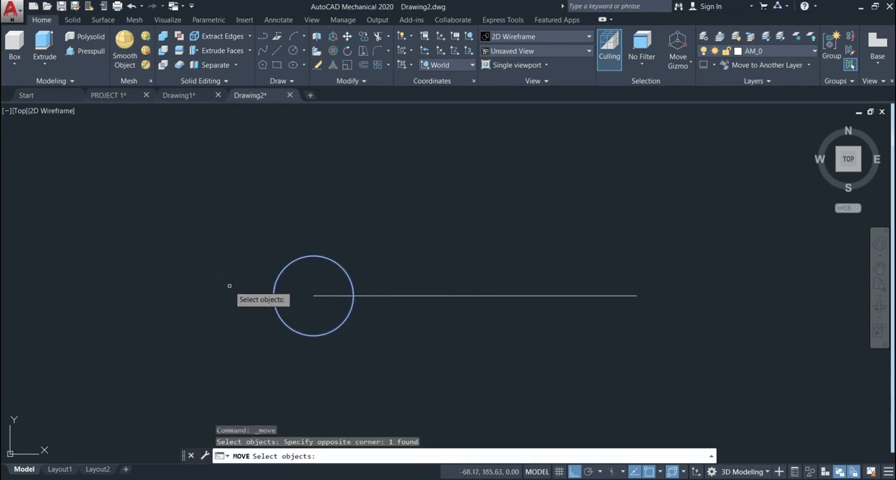
key("Return")
scroll(282, 281, "up", 4)
scroll(405, 290, "down", 5)
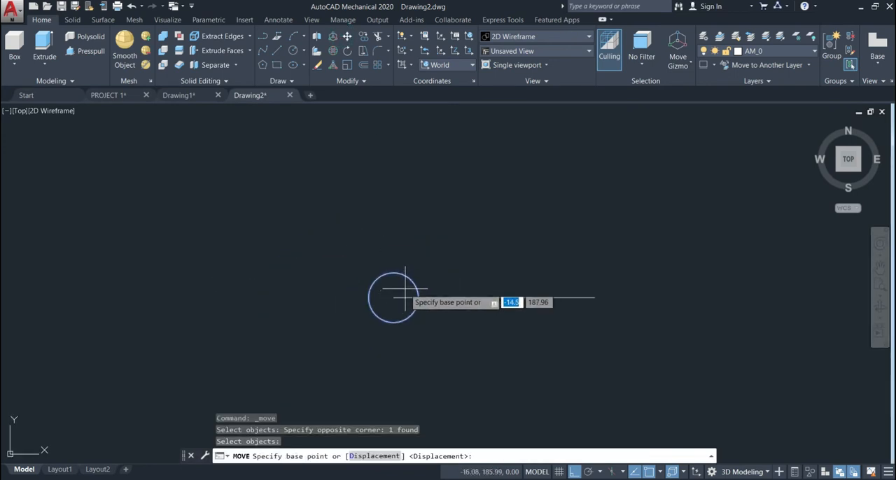
scroll(404, 277, "up", 5)
middle_click_drag(405, 298, 401, 256)
left_click(366, 255)
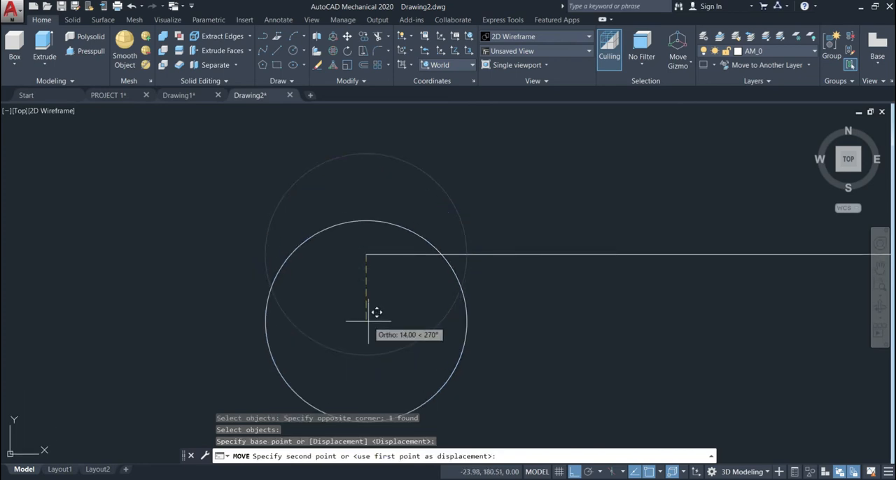
type("12")
key("Return")
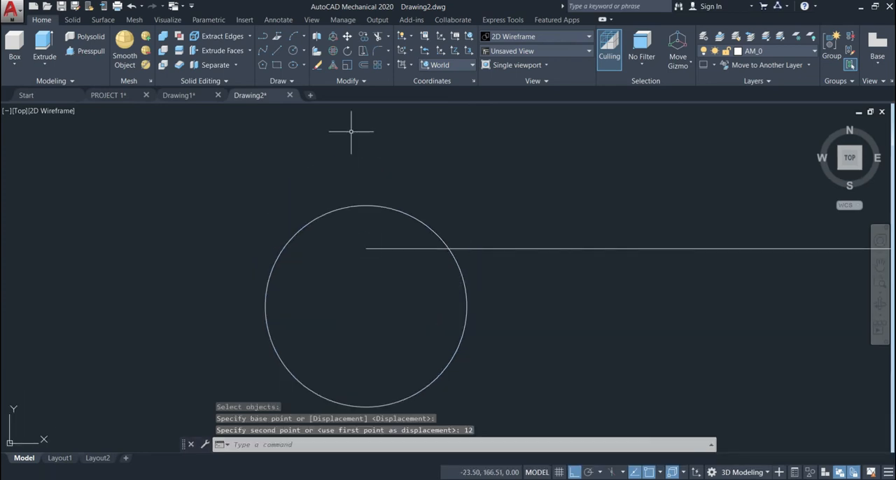
Step: Move the circle 8 units to the left, using its centre as the base point
left_click(347, 36)
left_click(344, 272)
left_click(190, 286)
key("Return")
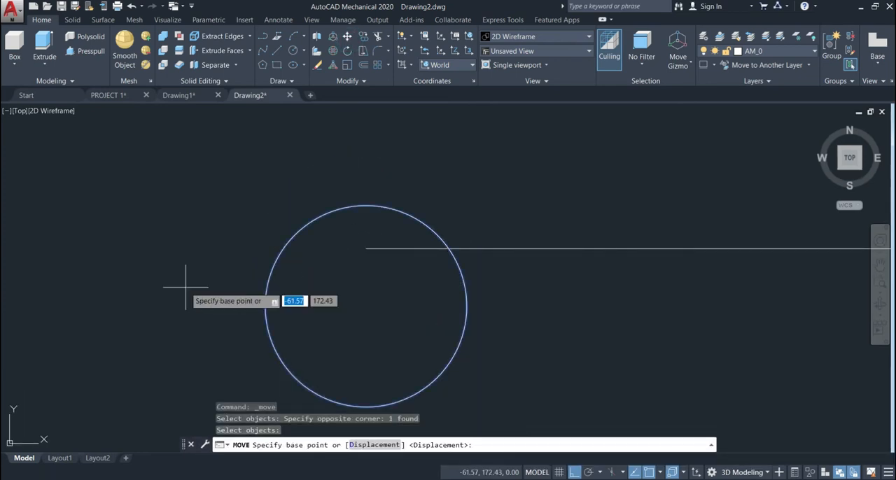
left_click(366, 306)
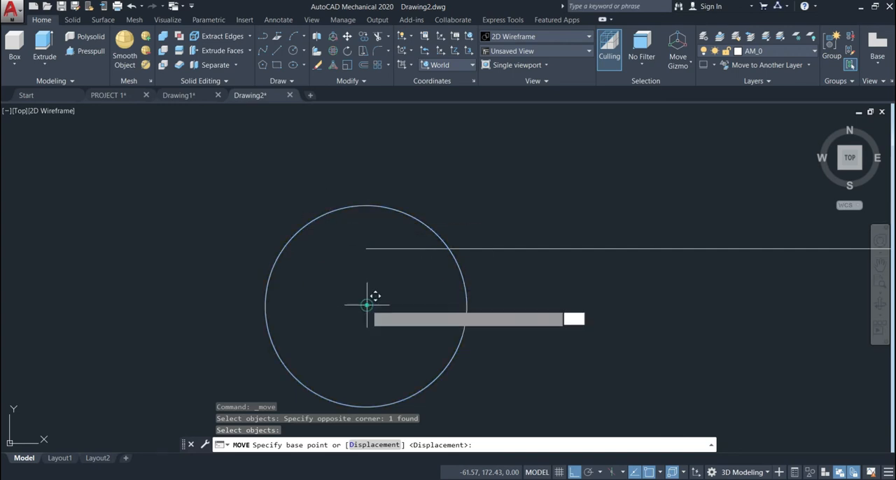
type("8")
key("Return")
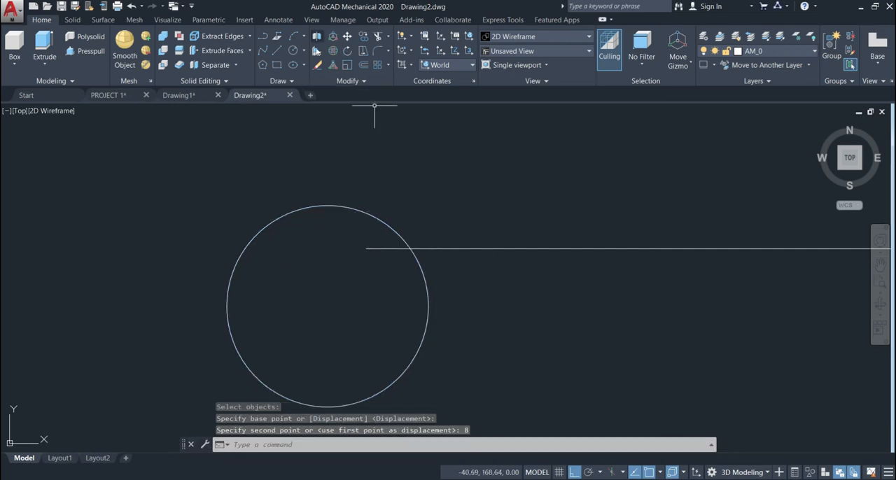
Step: Draw a second circle of radius 21 centred on the left endpoint of the horizontal line
left_click(293, 51)
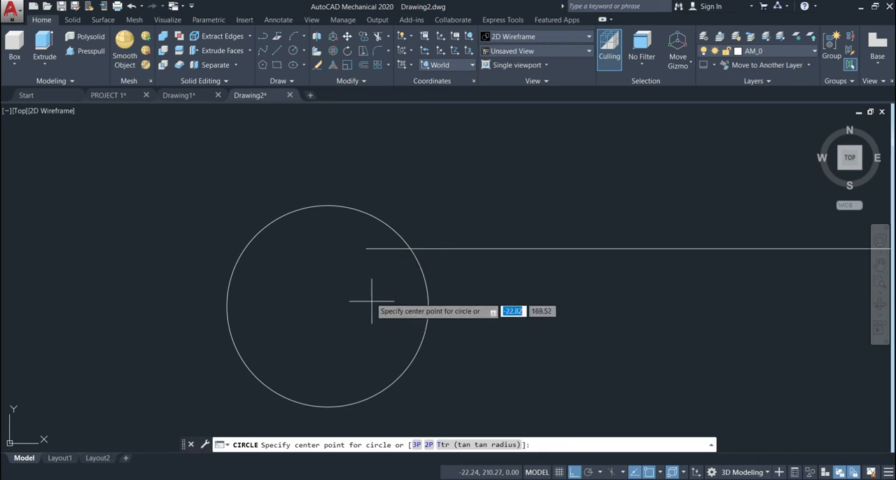
left_click(366, 249)
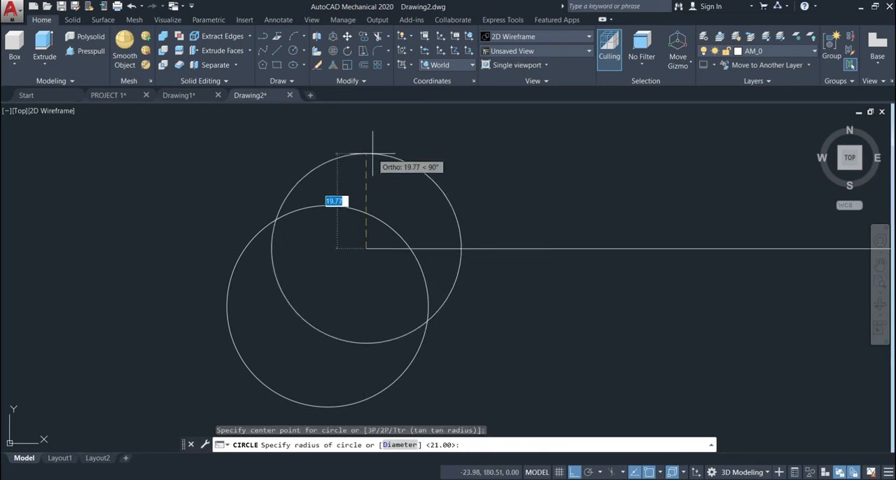
type("21")
key("Return")
scroll(395, 170, "down", 2)
scroll(395, 170, "up", 2)
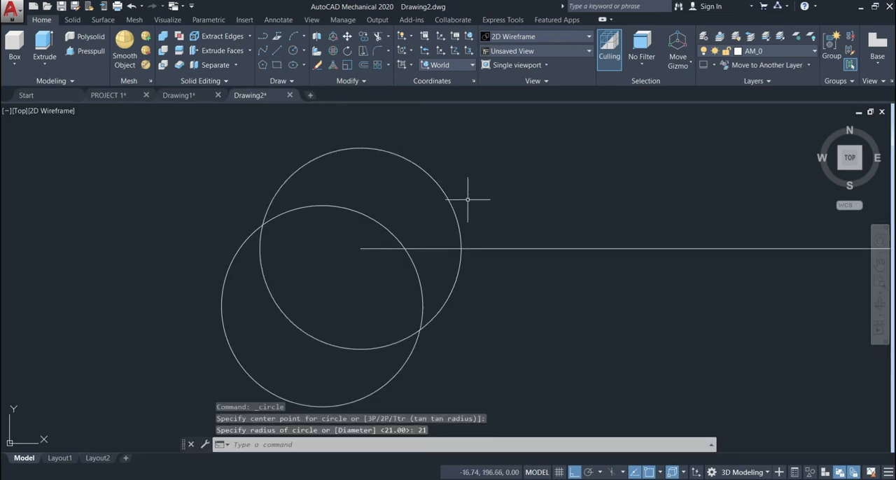
Step: Draw a line connecting the centres of the two radius 21 circles
middle_click_drag(473, 201, 483, 175)
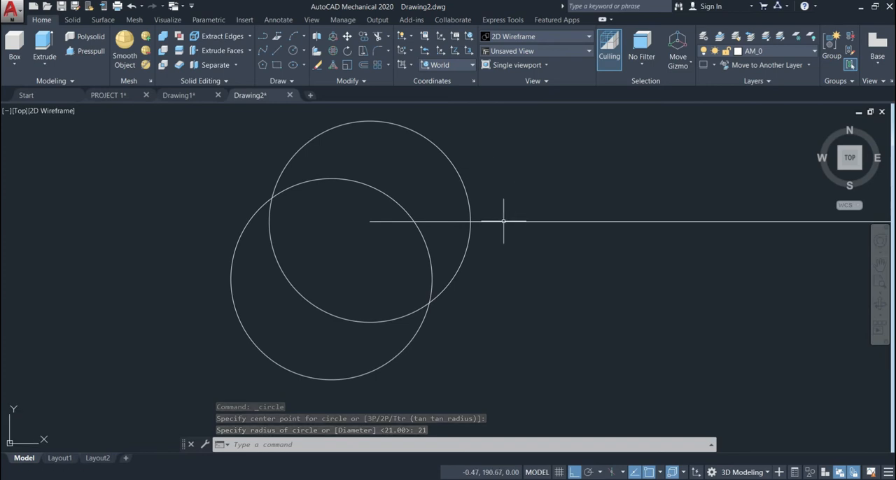
left_click(276, 51)
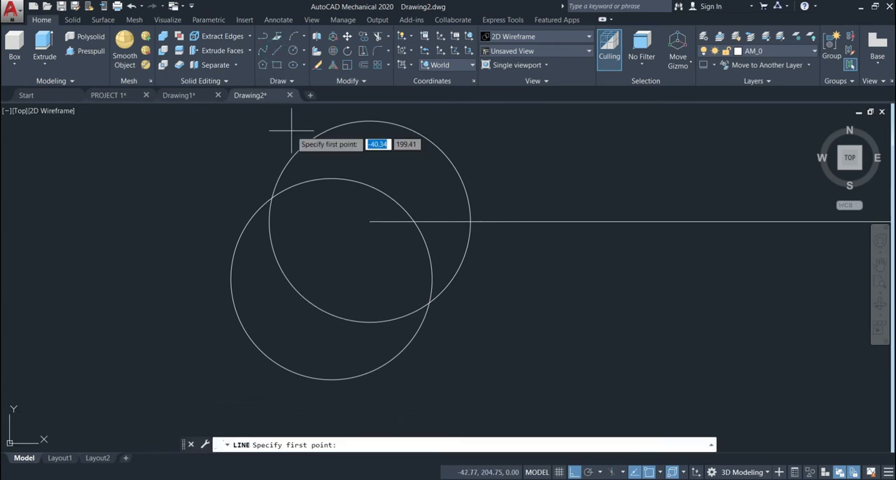
left_click(369, 221)
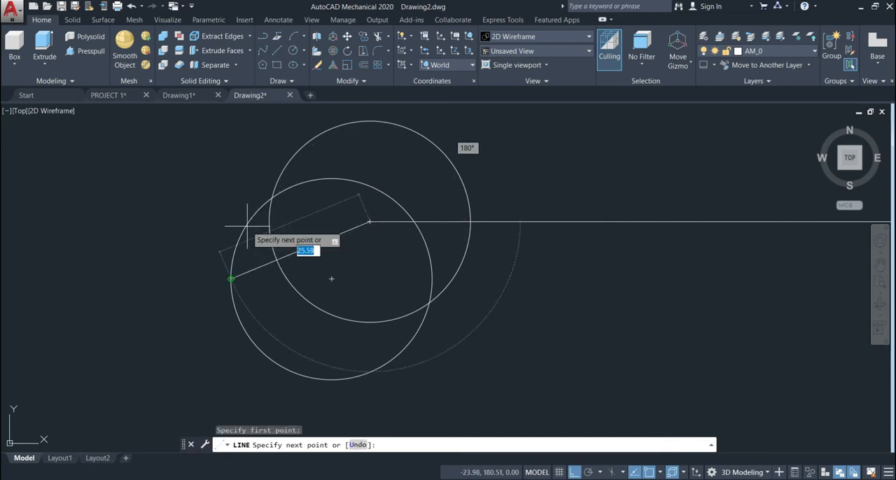
left_click(338, 266)
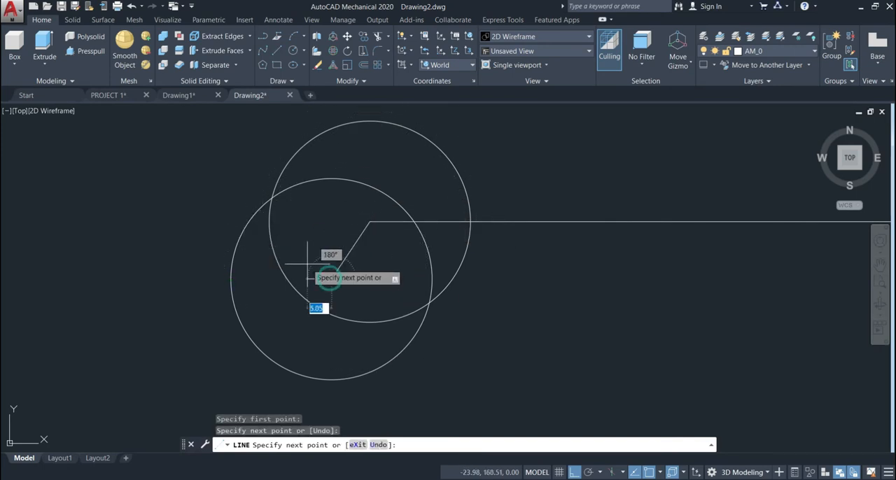
key("Return")
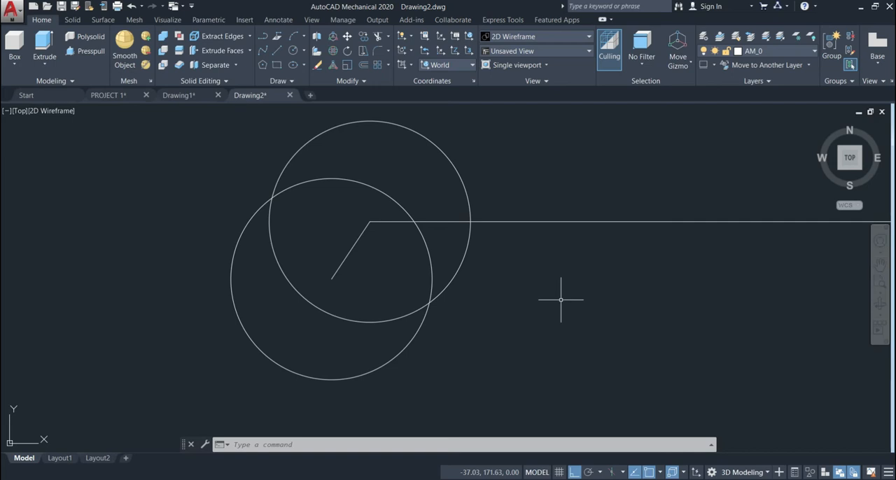
Step: Offset the line between the circle centres by 10.75 to both sides
left_click(366, 66)
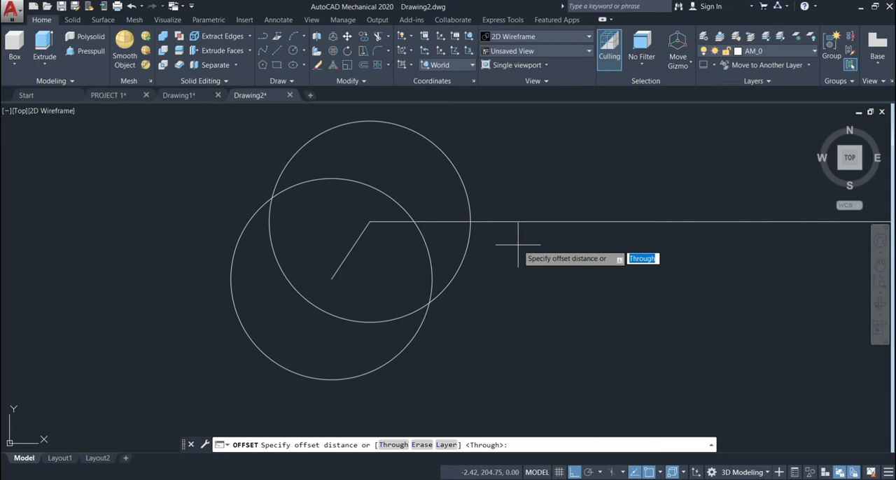
key("BackSpace")
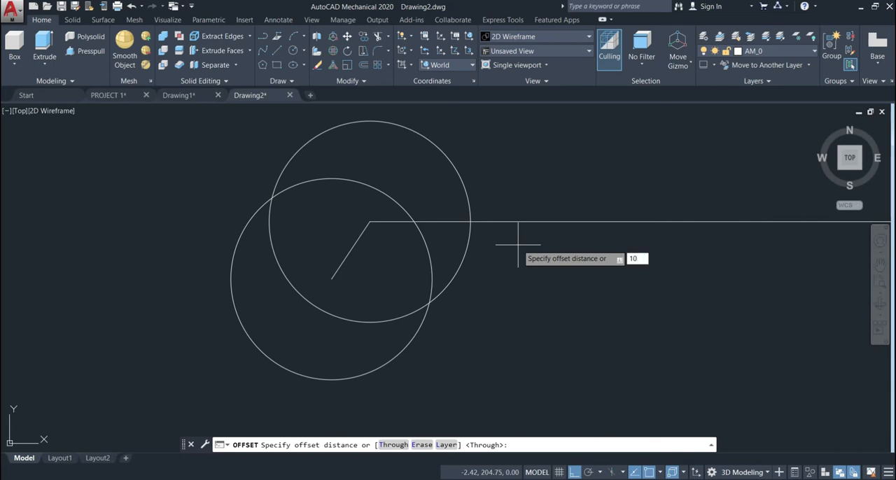
key("Return")
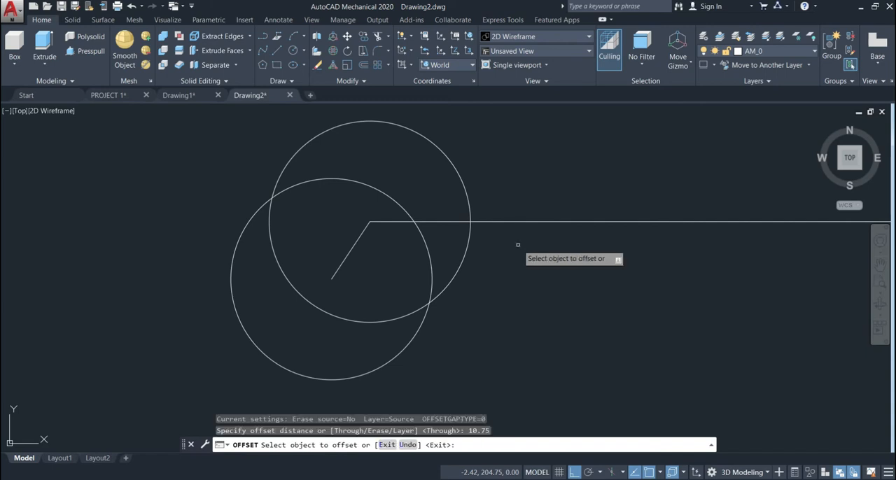
left_click(348, 256)
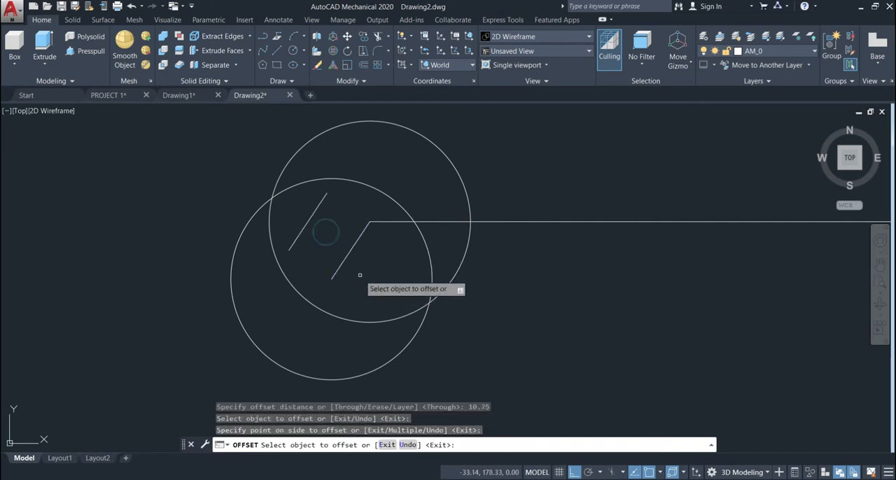
left_click(344, 260)
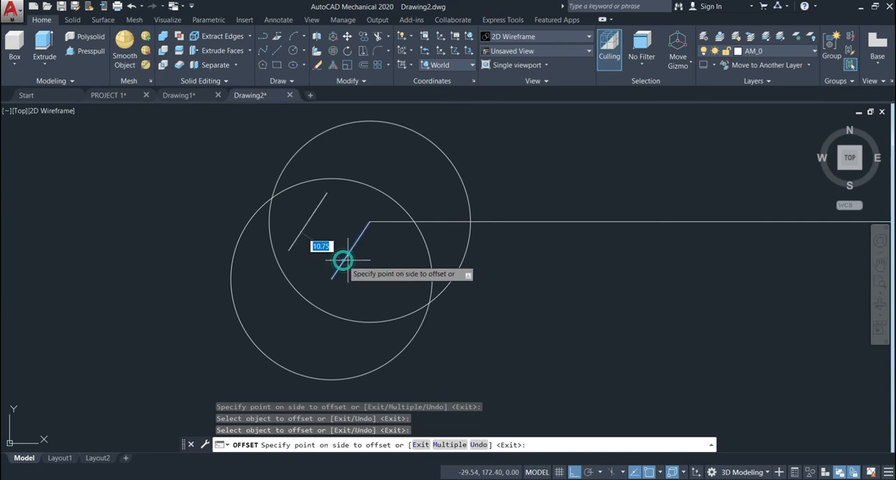
left_click(392, 275)
key("Return")
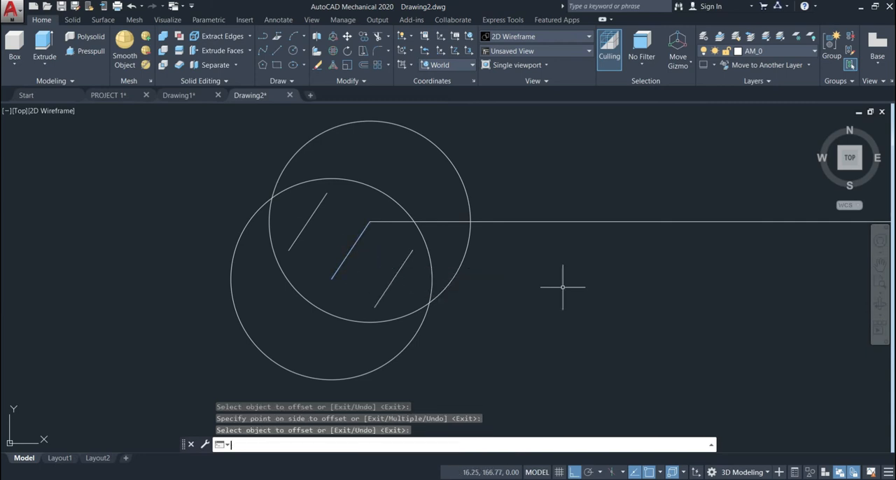
Step: Extend both ends of the two offset lines until they meet the circles
left_click(387, 38)
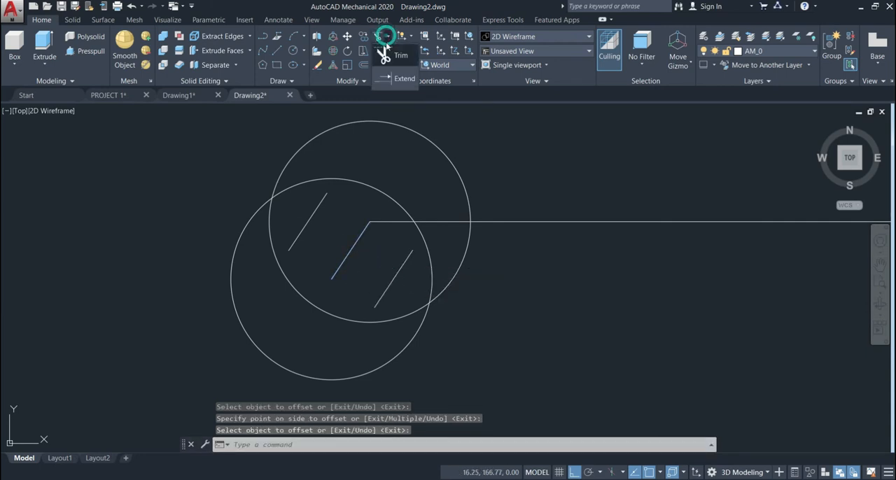
left_click(396, 78)
key("Return")
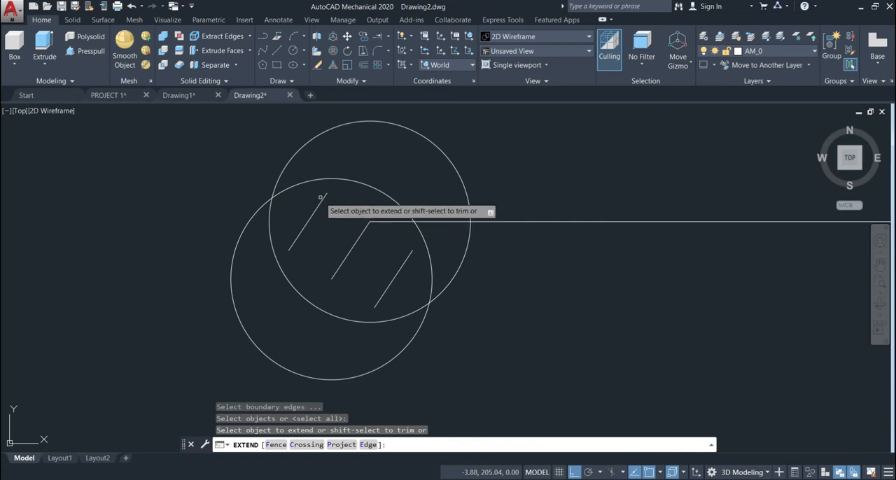
left_click(323, 196)
left_click(291, 245)
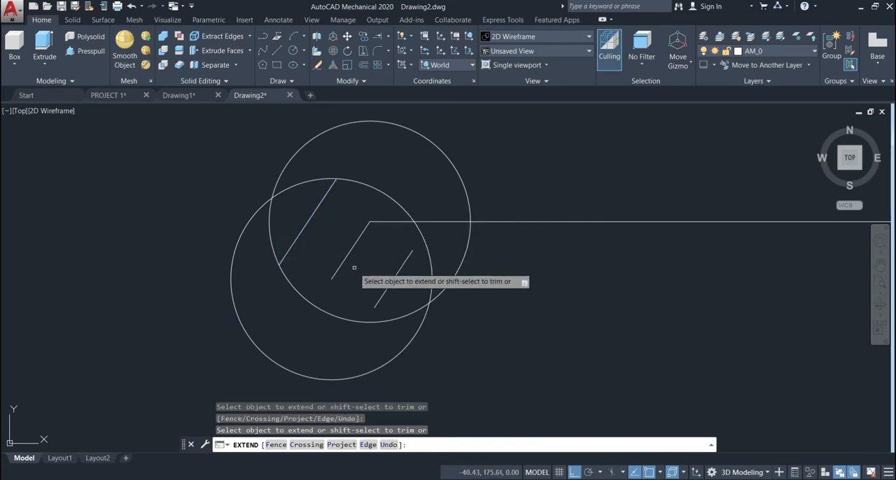
left_click(408, 256)
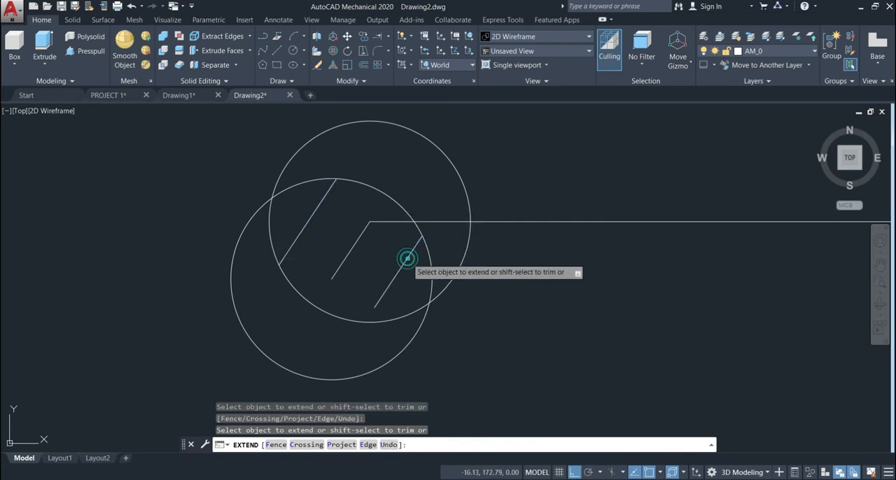
left_click(382, 299)
left_click(536, 287)
key("Return")
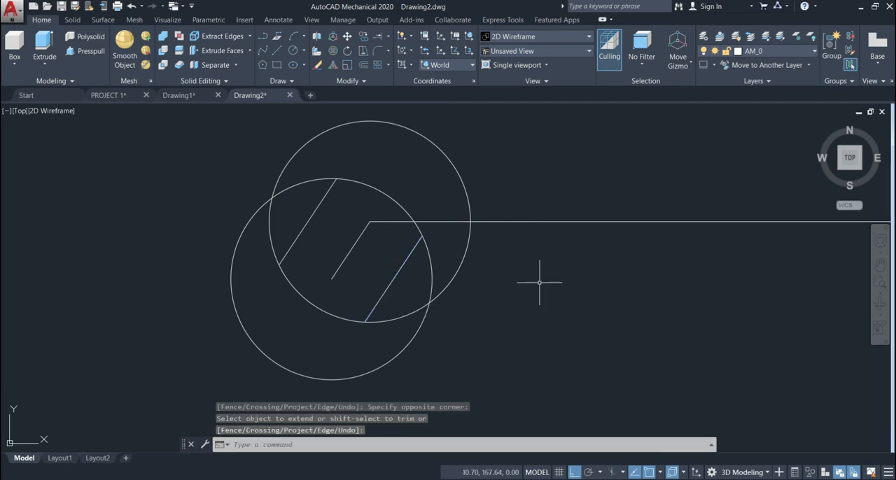
Step: Trim away the part of the lower circle lying outside the upper circle, using the upper circle as cutting edge
left_click(389, 37)
left_click(420, 59)
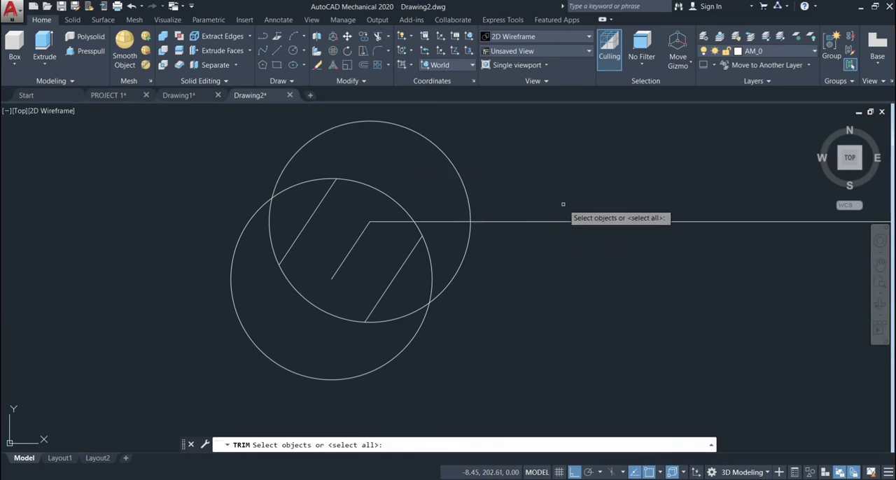
left_click(295, 153)
key("Return")
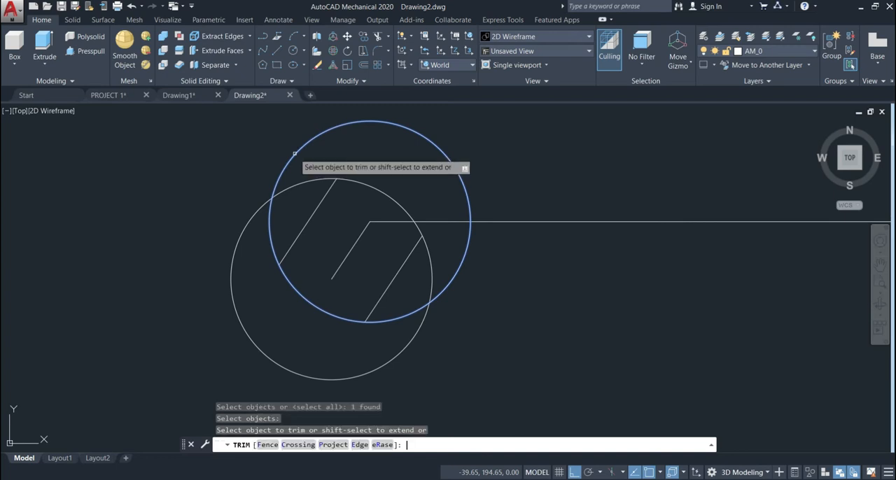
left_click(259, 320)
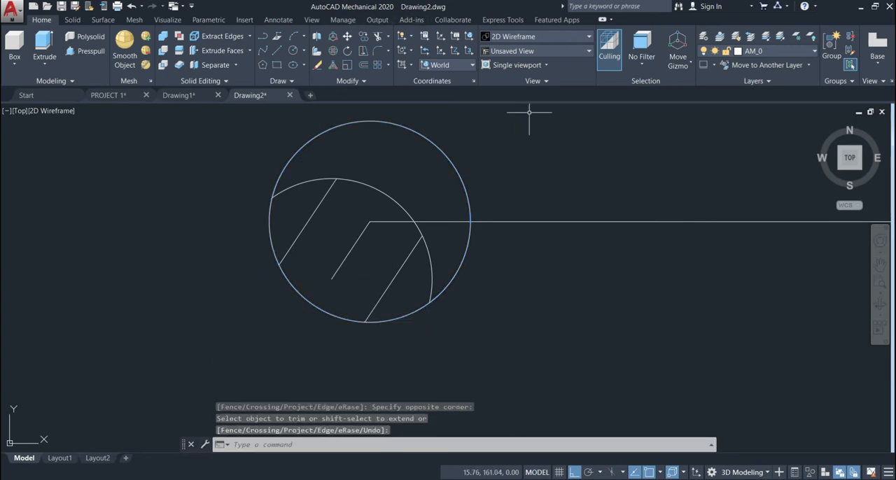
Step: Trim the remaining arc ends outside the offset lines and the upper circle's segment between them to open the wrench jaw
key("Return")
key("Return")
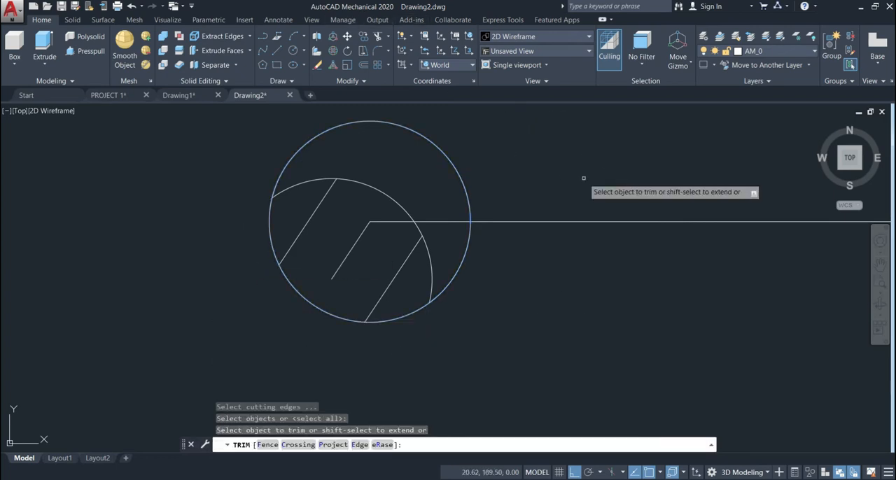
left_click(306, 184)
left_click(430, 259)
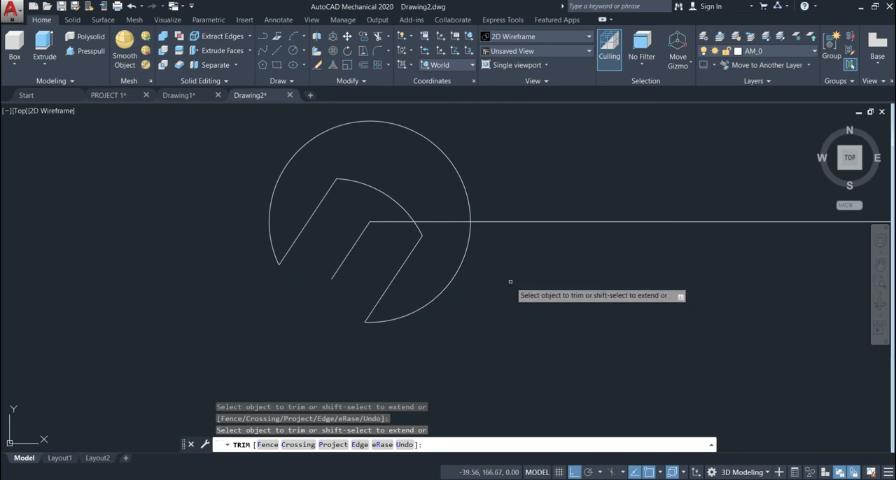
Step: Fillet the corner between the inner jaw arc and the lower offset line with radius 2.5, using the Multiple option
scroll(543, 274, "down", 2)
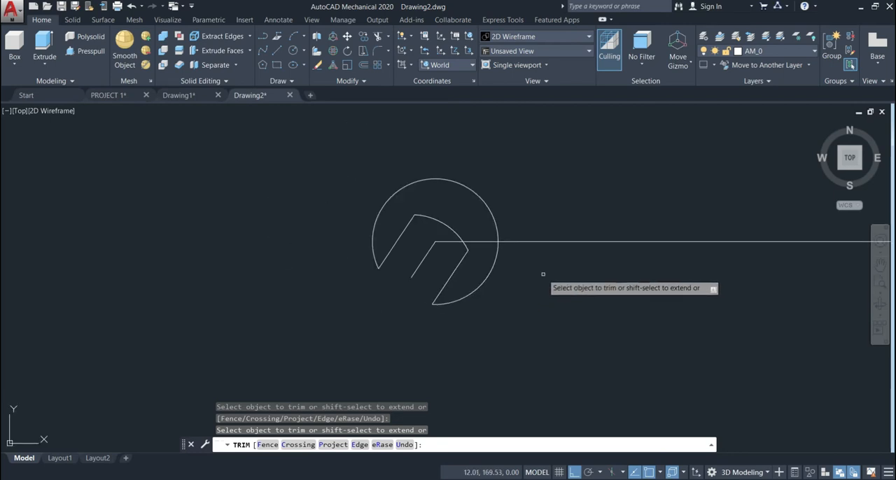
middle_click_drag(566, 278, 457, 277)
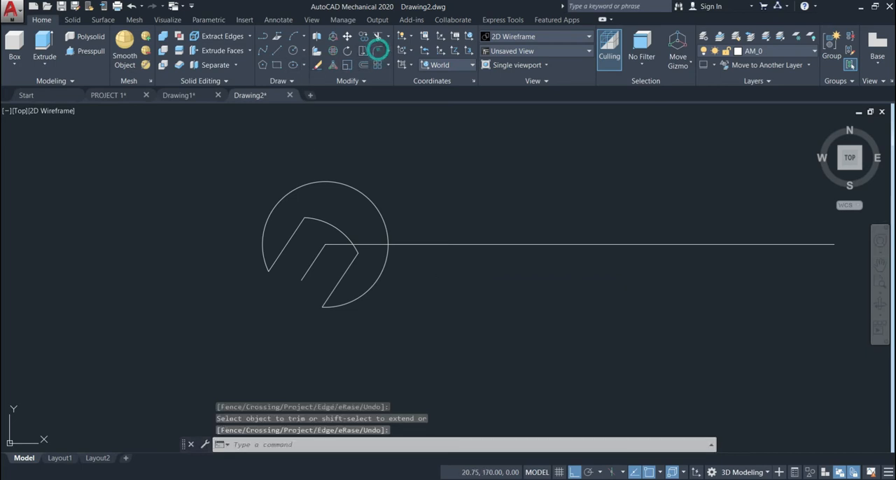
left_click(379, 52)
left_click(431, 444)
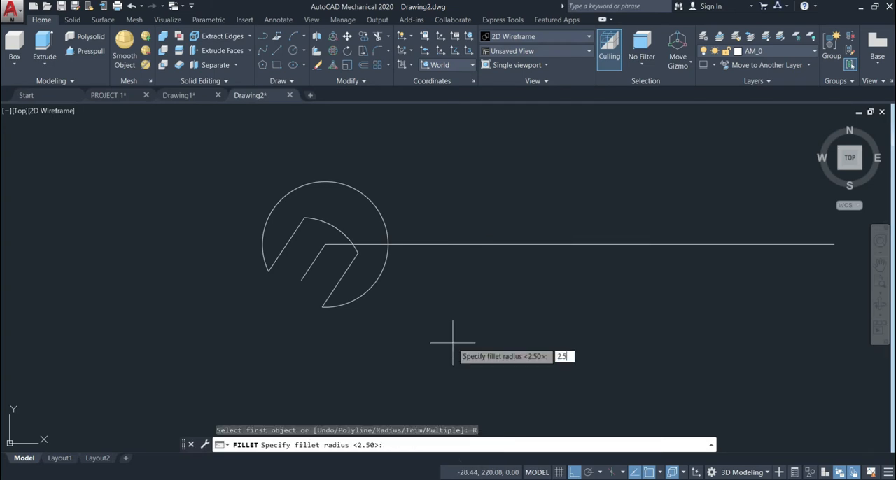
type("2.5")
key("Return")
left_click(480, 445)
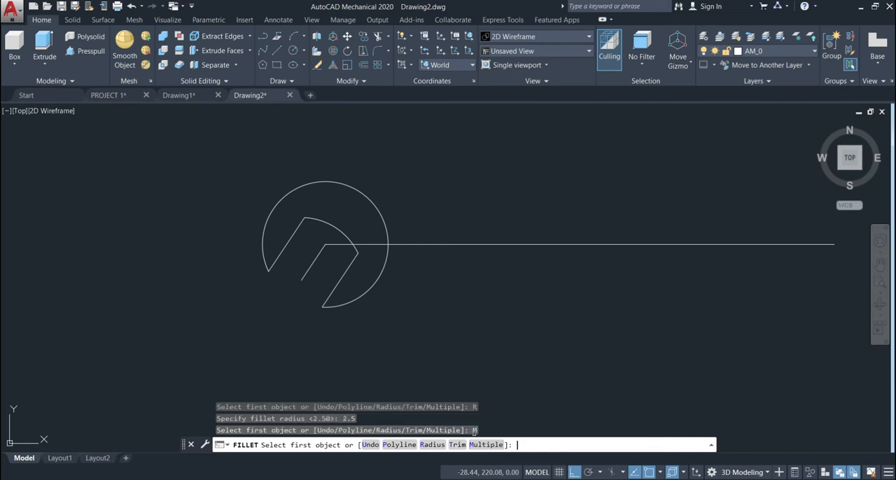
scroll(458, 304, "up", 4)
scroll(346, 264, "down", 4)
scroll(245, 192, "up", 2)
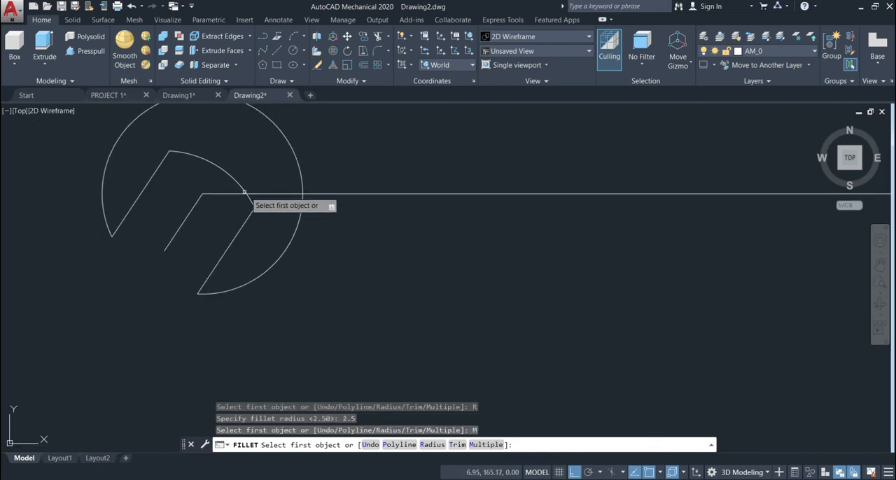
scroll(244, 190, "up", 3)
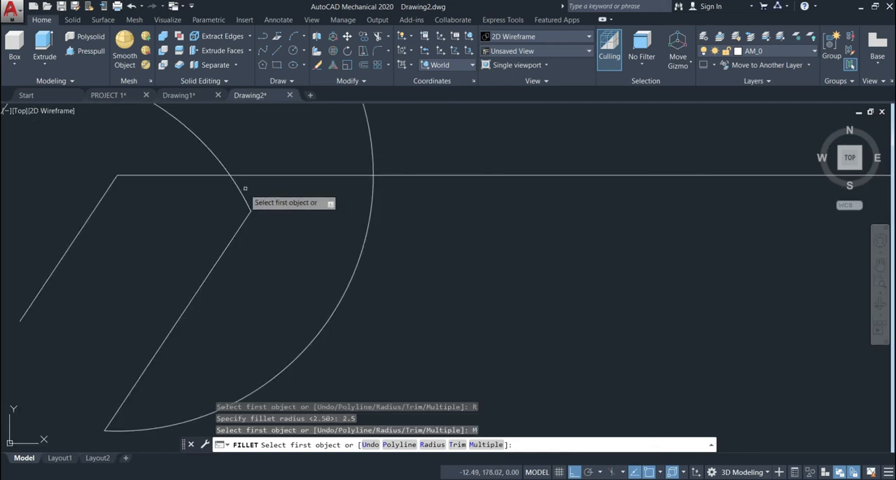
left_click(244, 189)
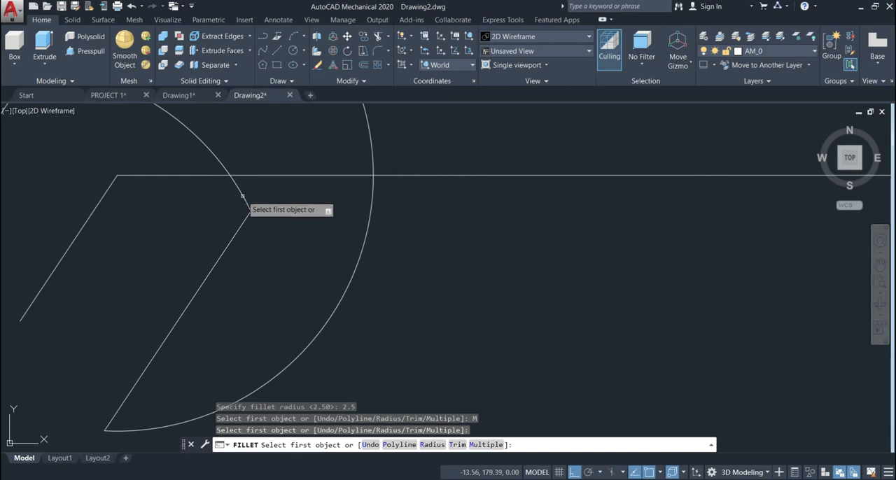
left_click(242, 195)
left_click(244, 222)
Step: Fillet the corner between the inner jaw arc and the upper offset line with the same 2.5 radius
scroll(207, 206, "down", 4)
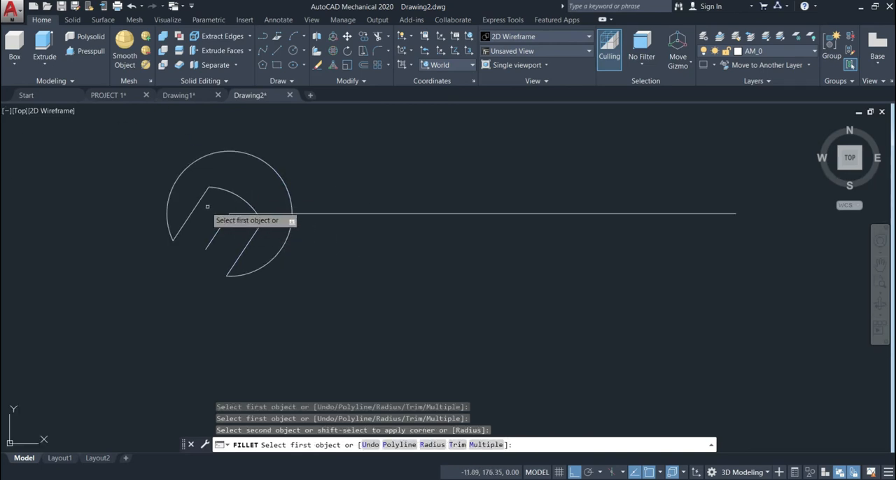
left_click(196, 204)
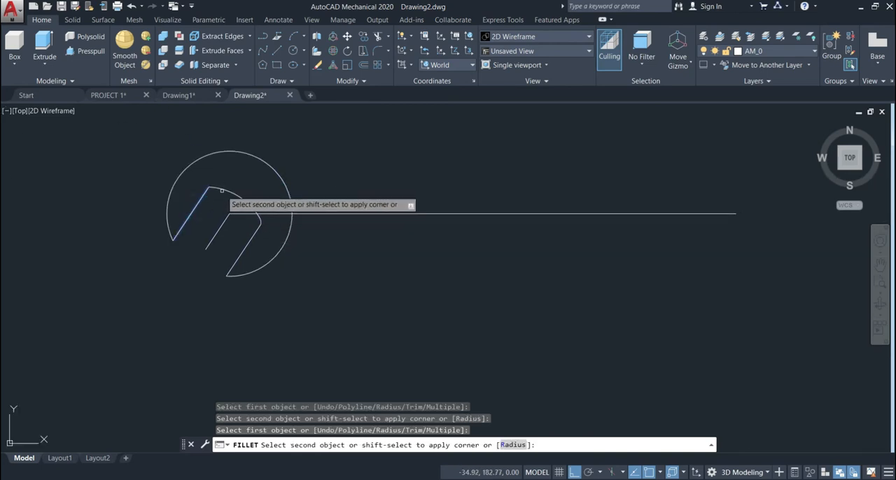
left_click(221, 191)
key("Return")
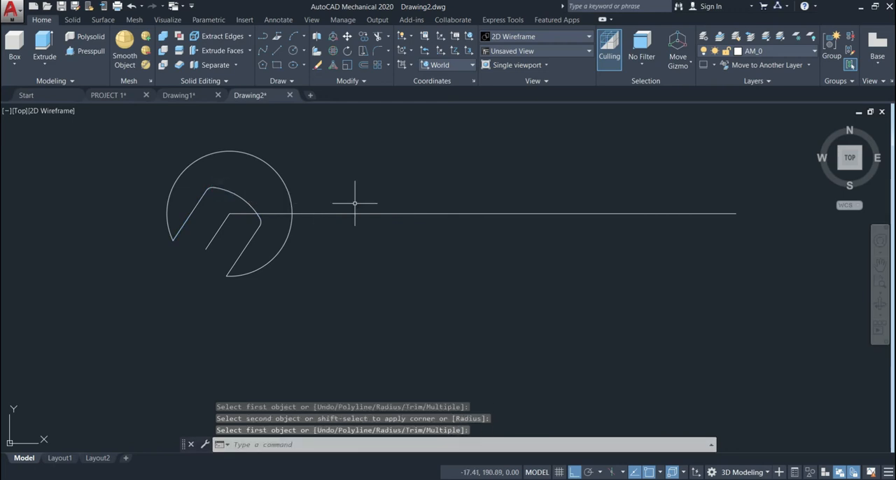
Step: Join the outer arc, inner jaw arc, both straight jaw edges and both corner fillets of the wrench head into one polyline
scroll(386, 217, "down", 6)
scroll(396, 219, "up", 6)
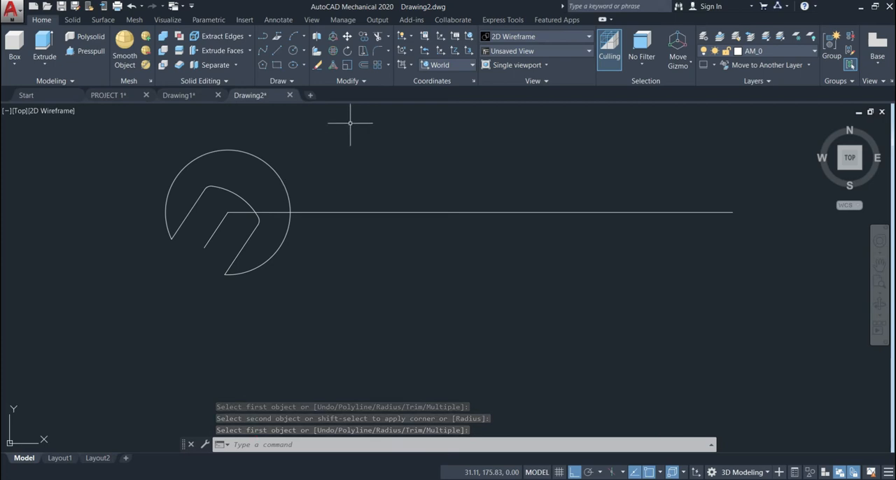
left_click(363, 82)
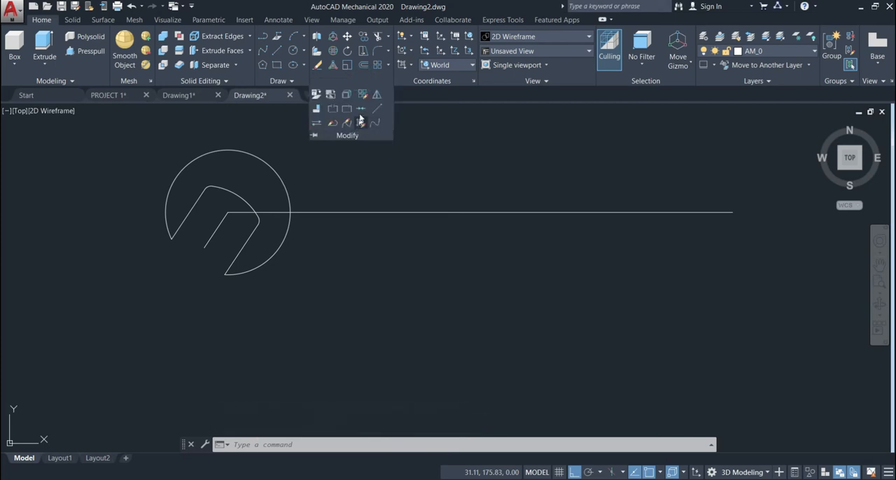
left_click(362, 121)
left_click(273, 173)
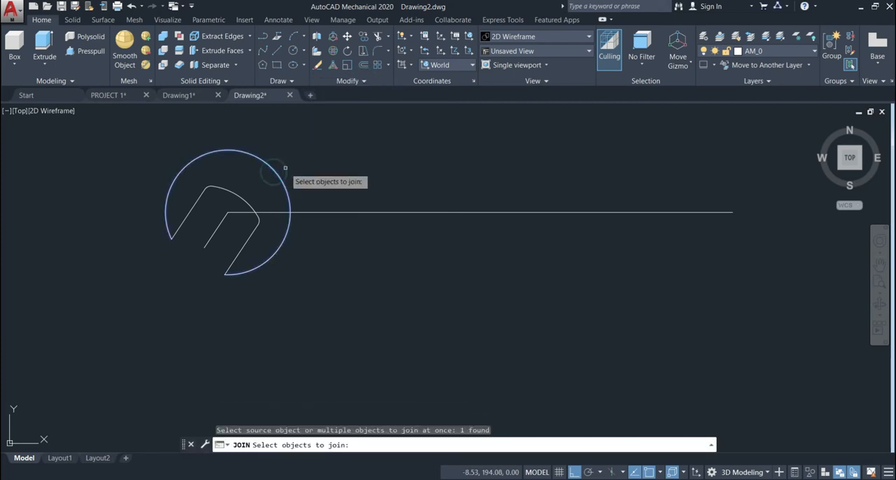
left_click(246, 189)
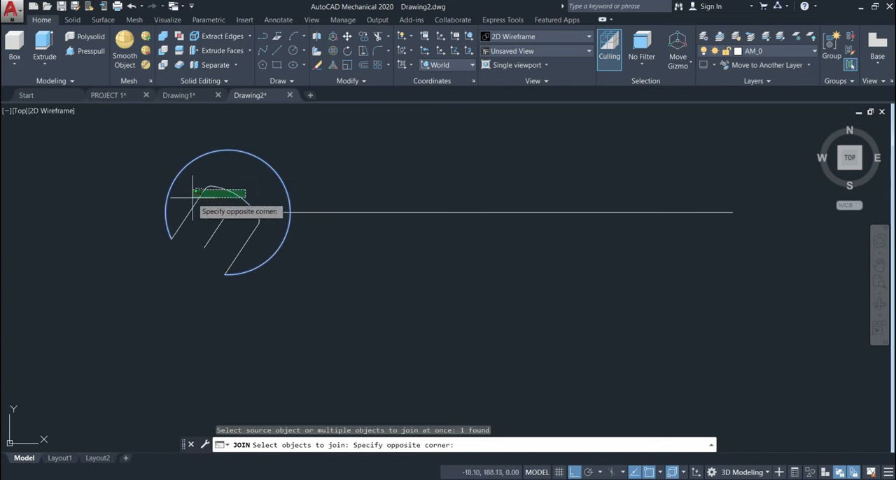
left_click(148, 203)
scroll(297, 260, "up", 2)
scroll(281, 243, "down", 2)
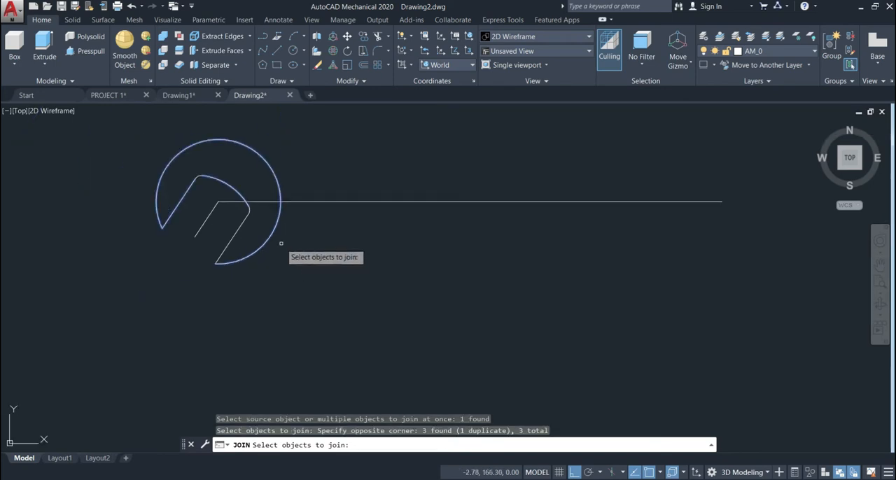
left_click(250, 225)
left_click(229, 232)
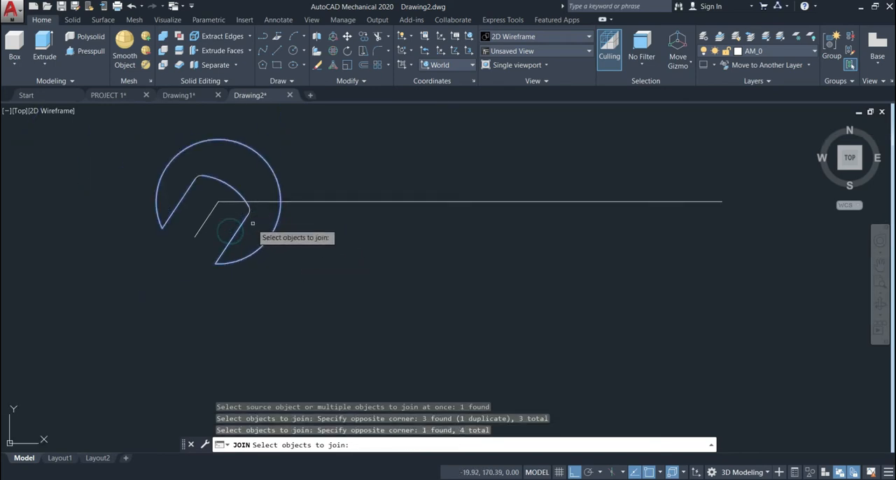
scroll(253, 223, "up", 2)
left_click(244, 202)
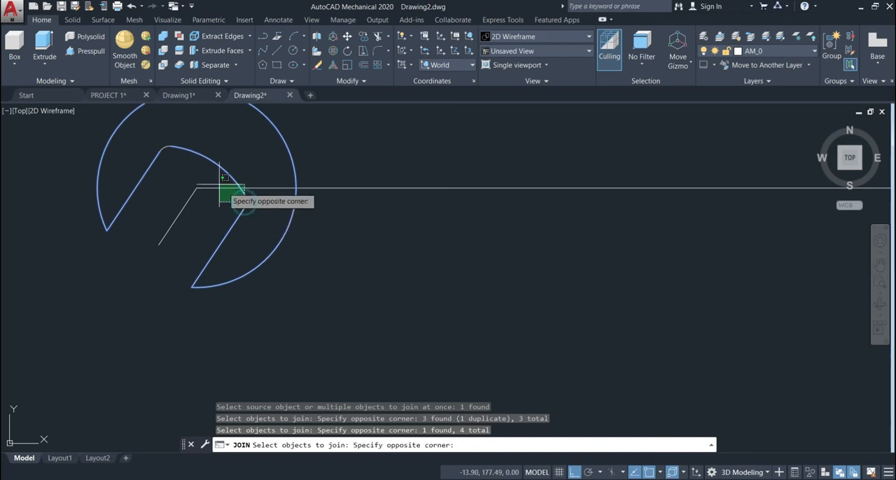
left_click(254, 223)
left_click(260, 204)
left_click(226, 201)
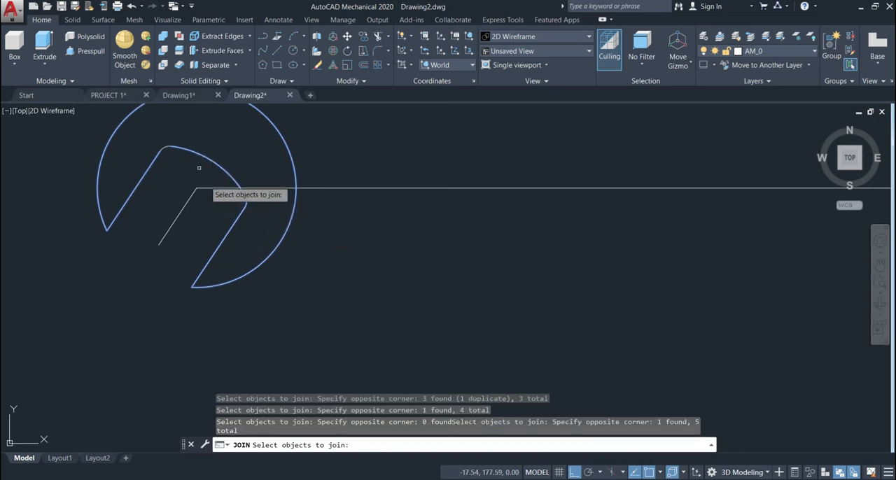
left_click(167, 137)
left_click(157, 153)
scroll(389, 158, "down", 2)
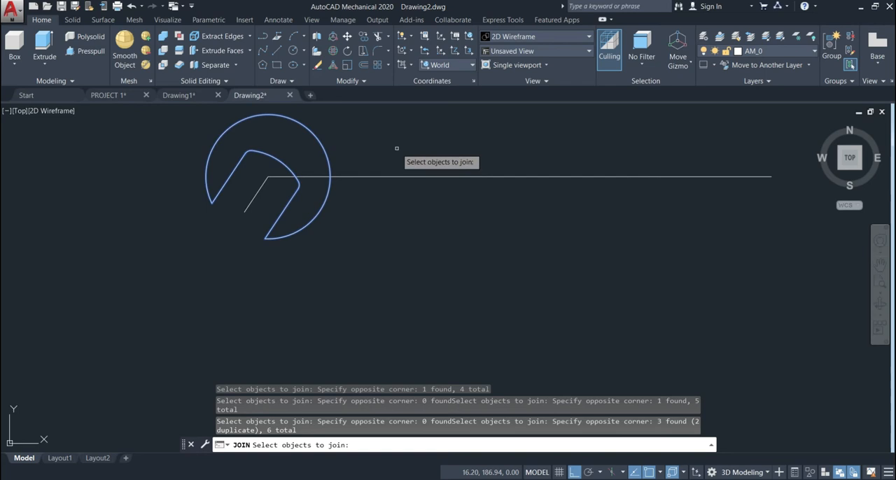
key("Return")
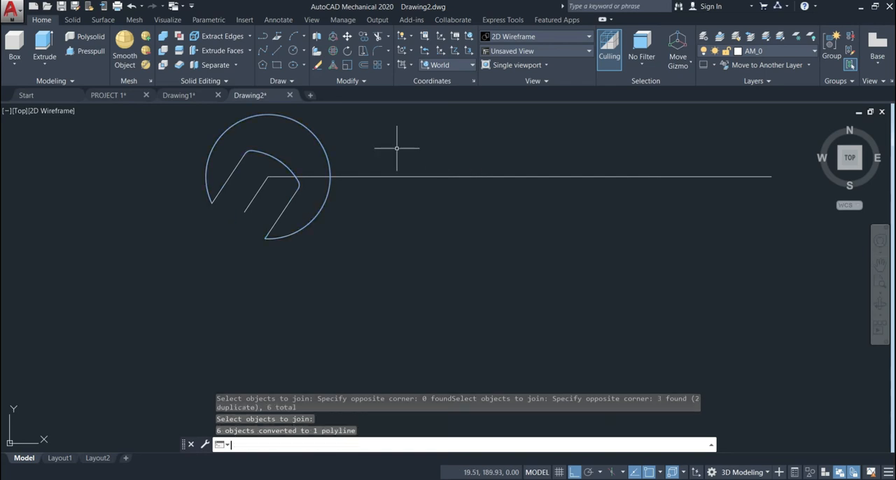
left_click(319, 139)
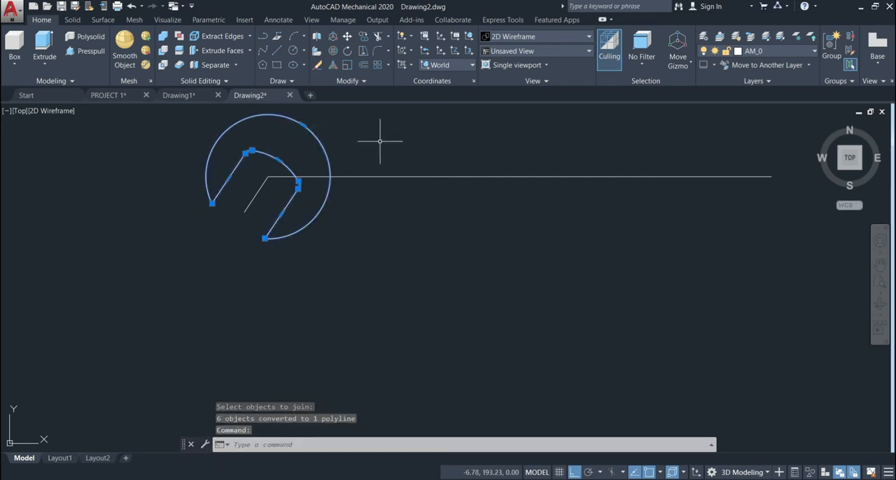
key("Escape")
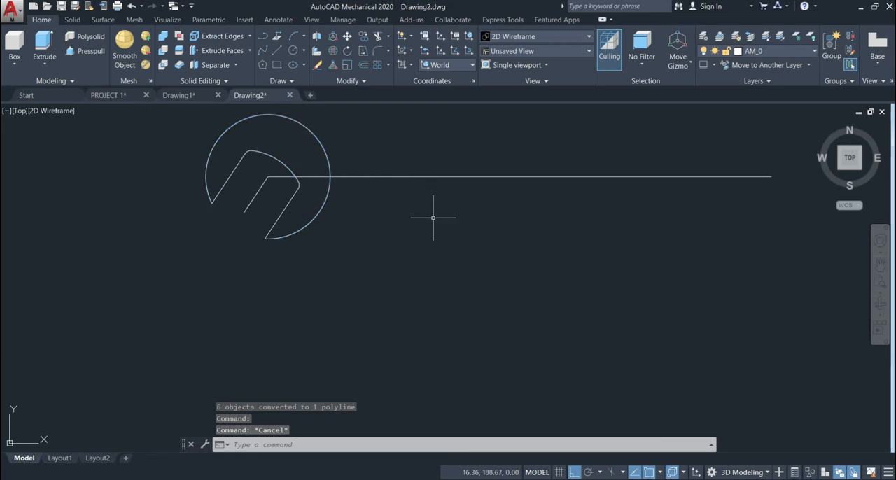
Step: Mirror the joined wrench head about a vertical line through the midpoint of the long horizontal line, keeping the source object
middle_click_drag(493, 261, 495, 305)
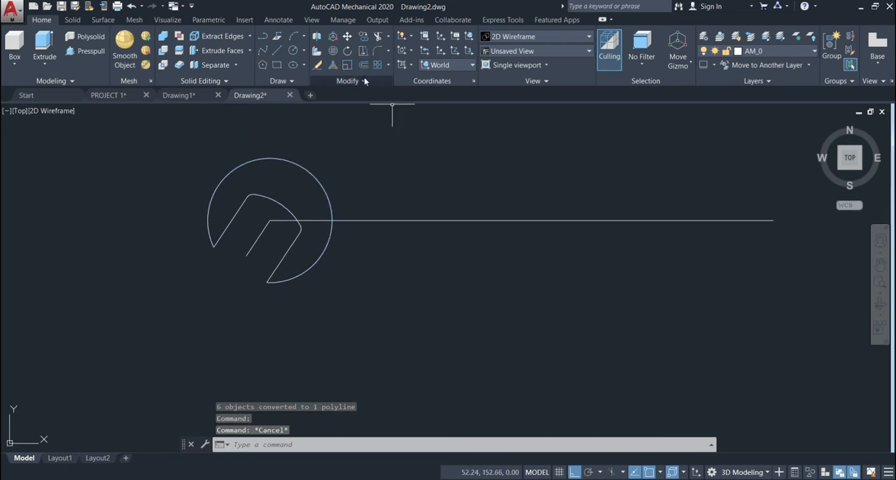
left_click(364, 81)
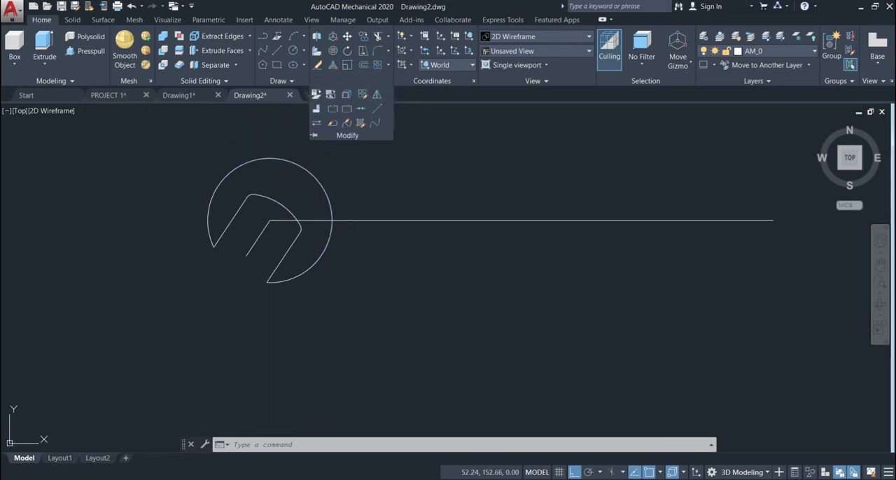
left_click(376, 90)
left_click(352, 170)
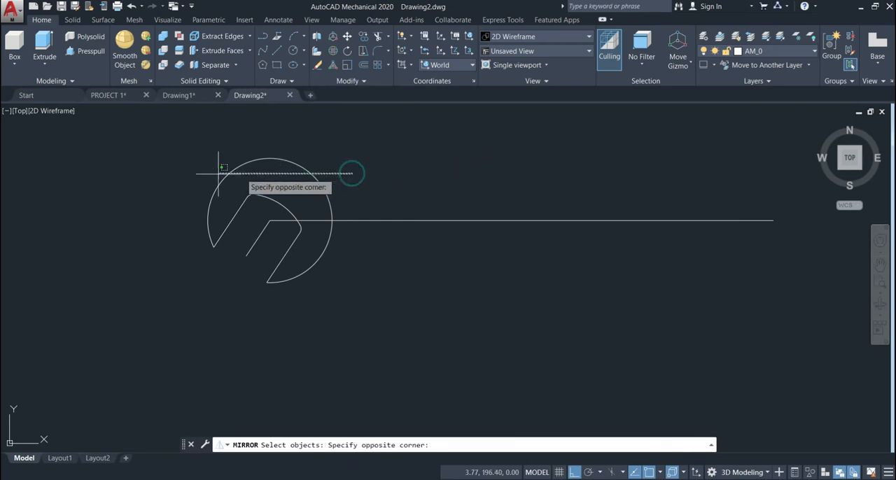
left_click(197, 175)
key("Return")
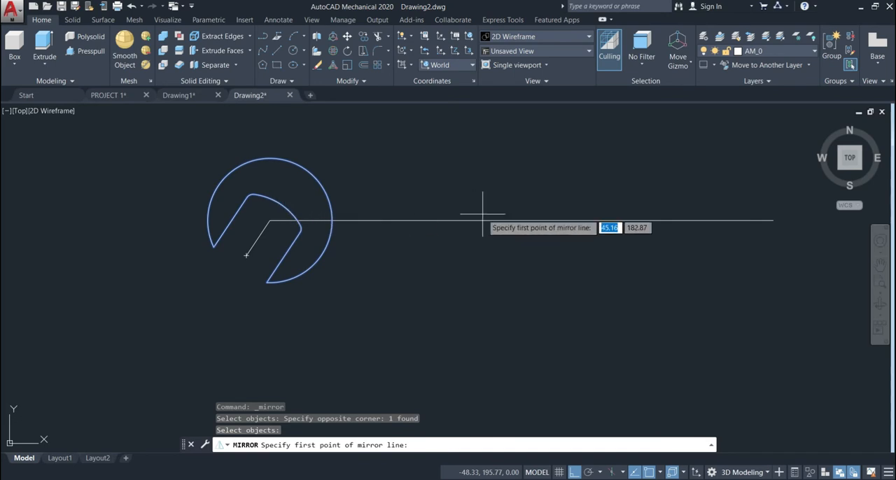
left_click(521, 221)
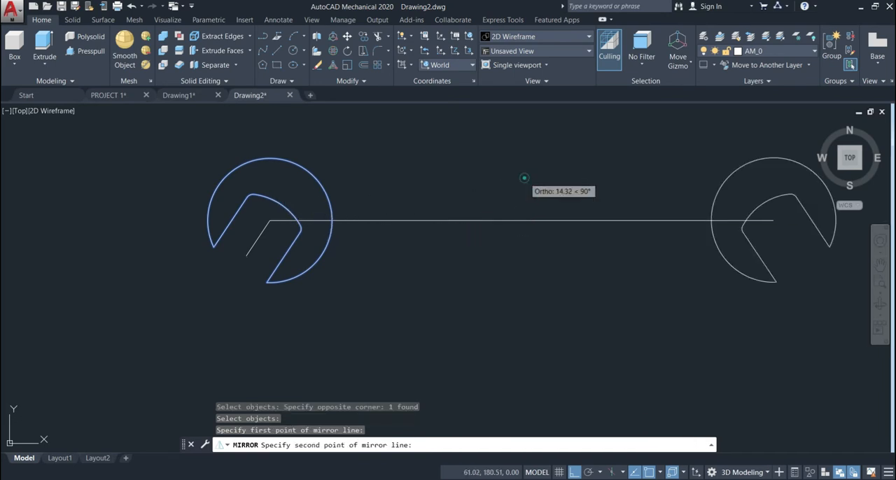
left_click(525, 177)
left_click(550, 218)
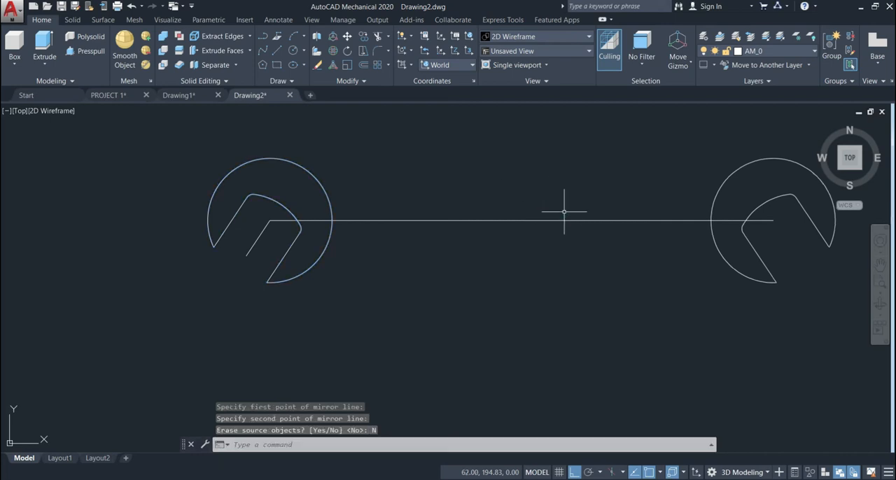
scroll(564, 213, "down", 2)
scroll(699, 237, "up", 2)
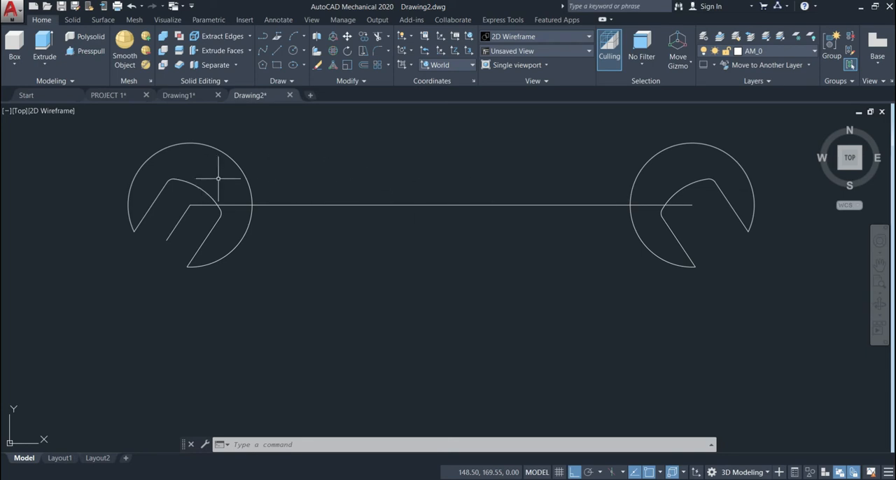
Step: Measure the left jaw's opening with an aligned dimension between its two parallel straight edges, without keeping the dimension
left_click(278, 19)
key("Escape")
key("Escape")
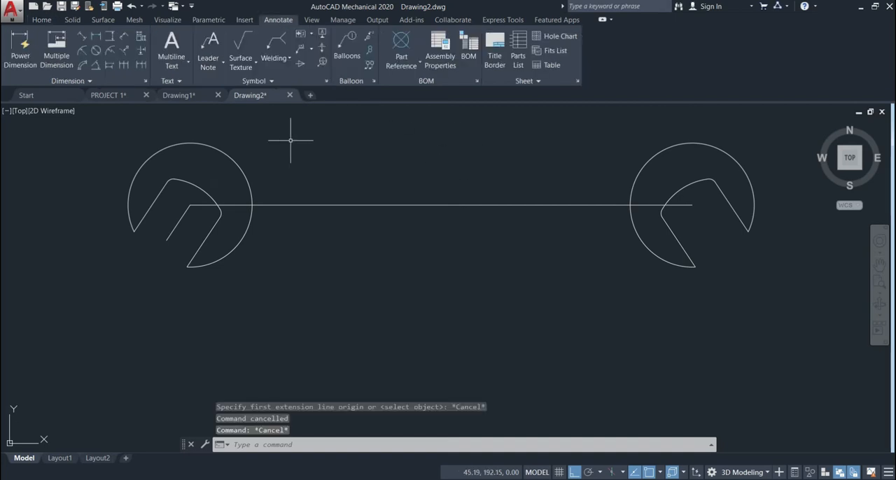
left_click(81, 35)
left_click(150, 205)
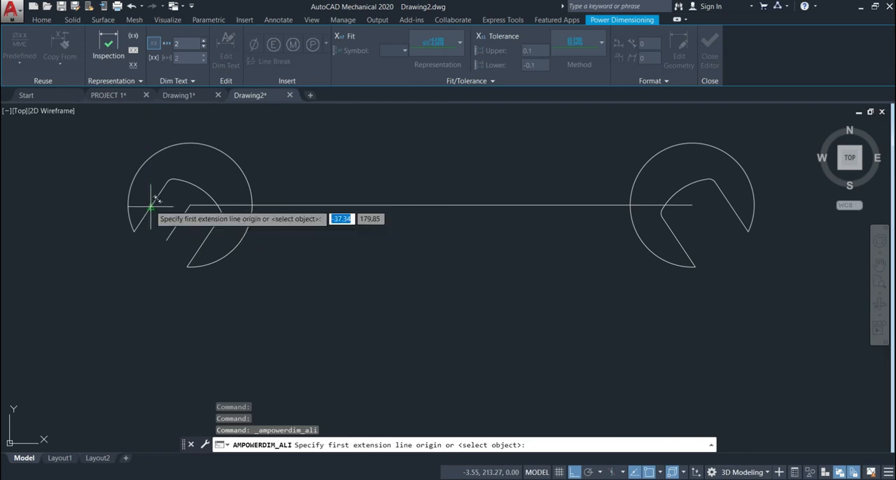
left_click(203, 235)
left_click(124, 329)
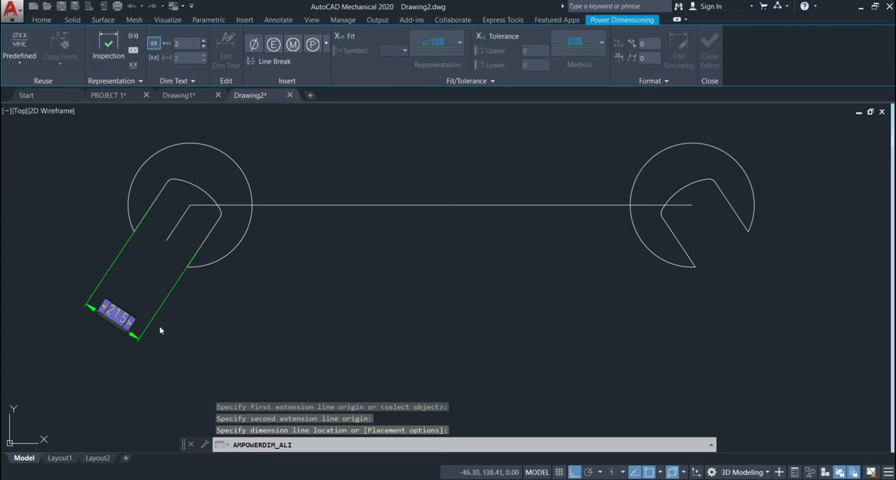
key("Escape")
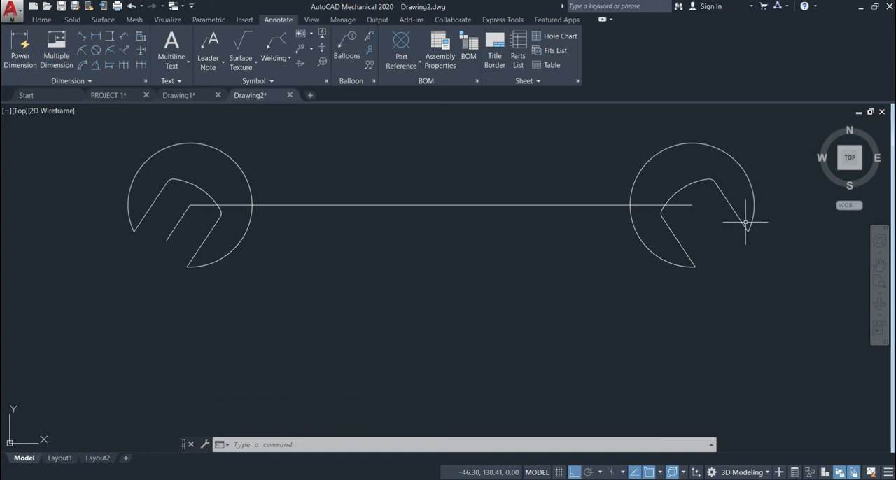
Step: Calculate the scale ratio 19.5/21.5 for the second jaw with QuickCalc
right_click(475, 268)
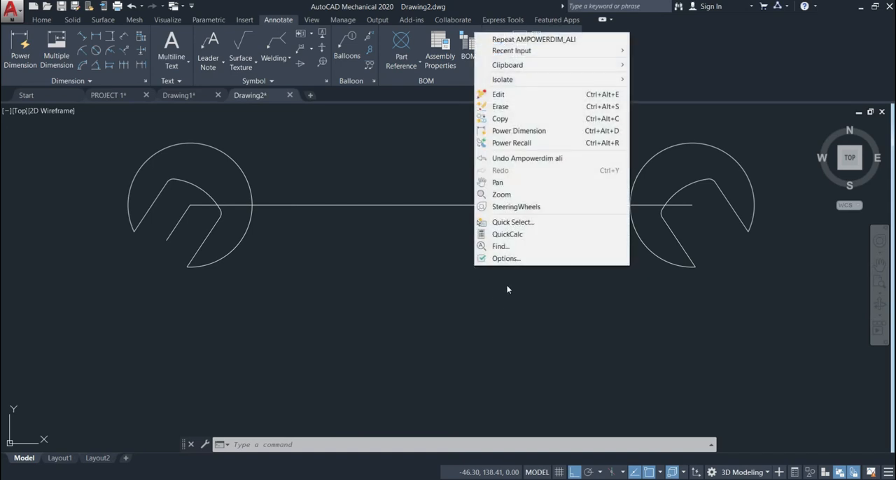
left_click(512, 237)
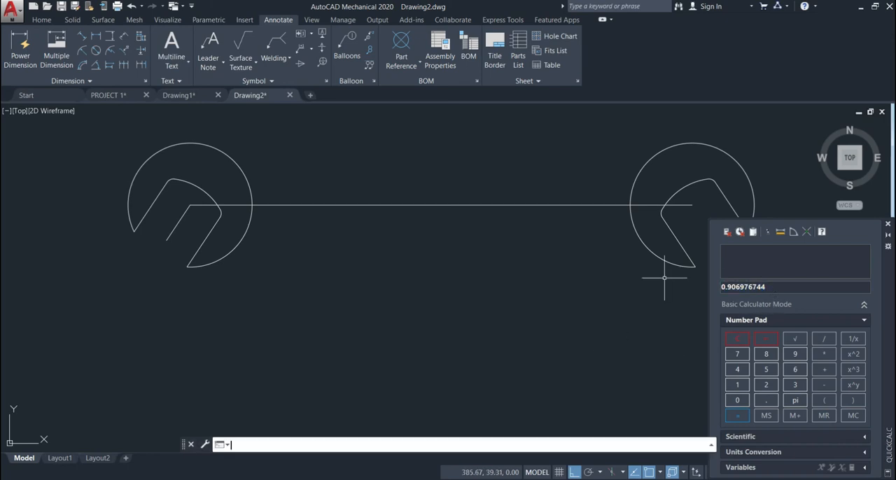
left_click(777, 287)
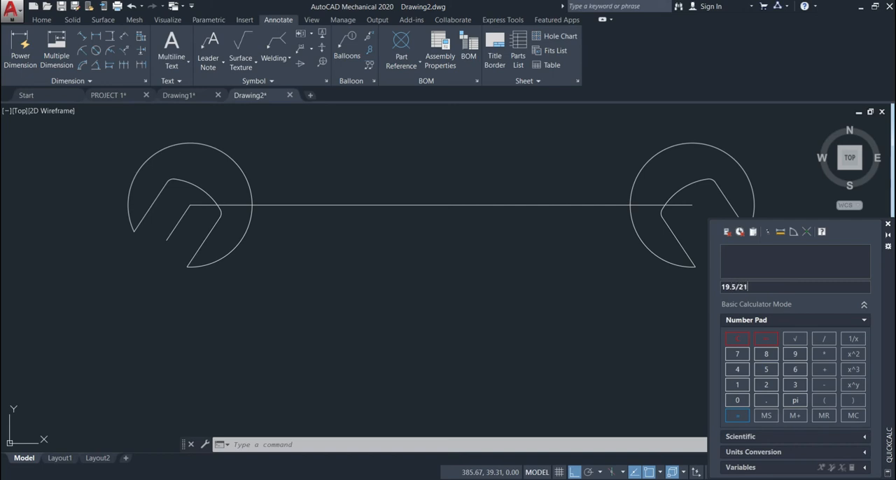
key("Return")
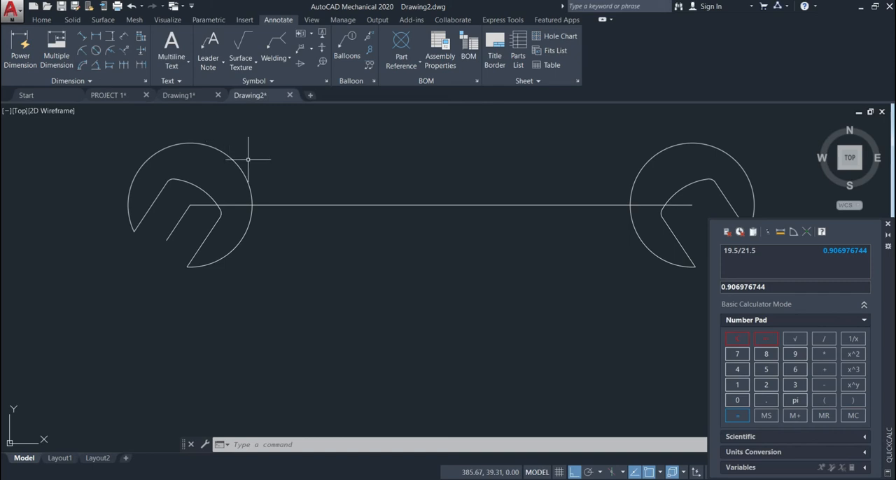
Step: Scale the right wrench head by a factor of 0.906976744 about the right endpoint of the long horizontal line
left_click(348, 301)
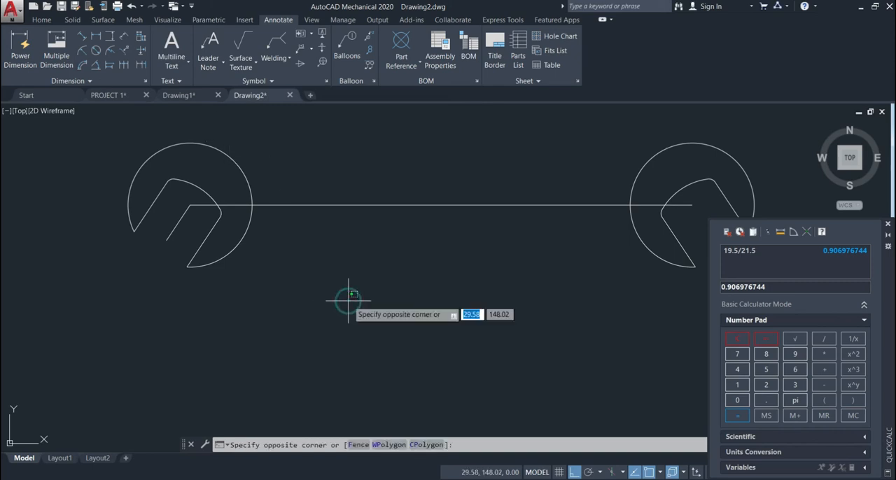
key("Escape")
type("SC")
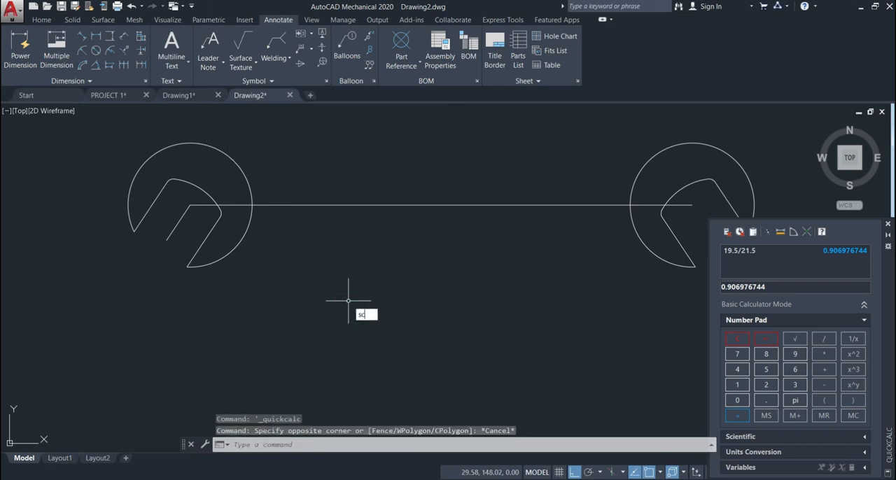
left_click(390, 327)
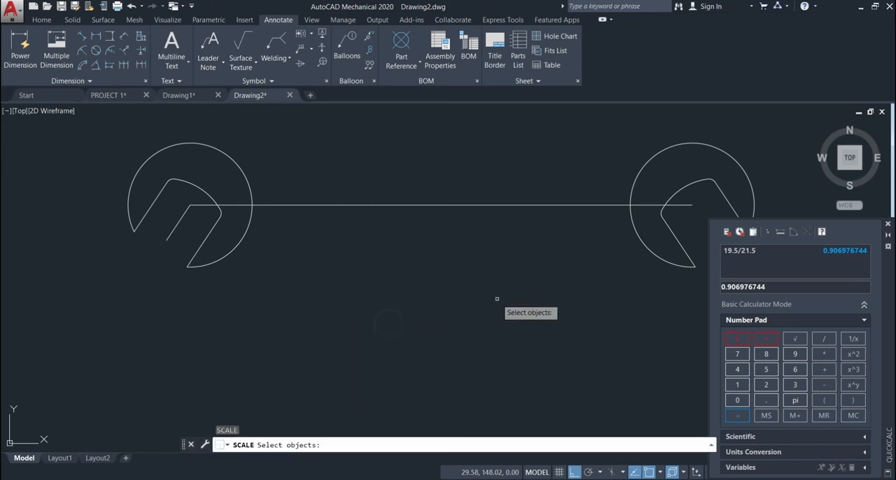
left_click(696, 163)
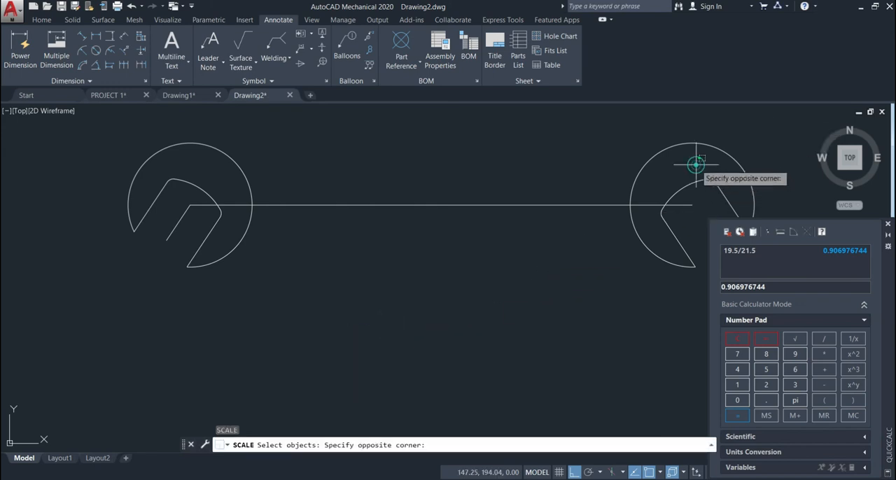
left_click(599, 172)
key("Return")
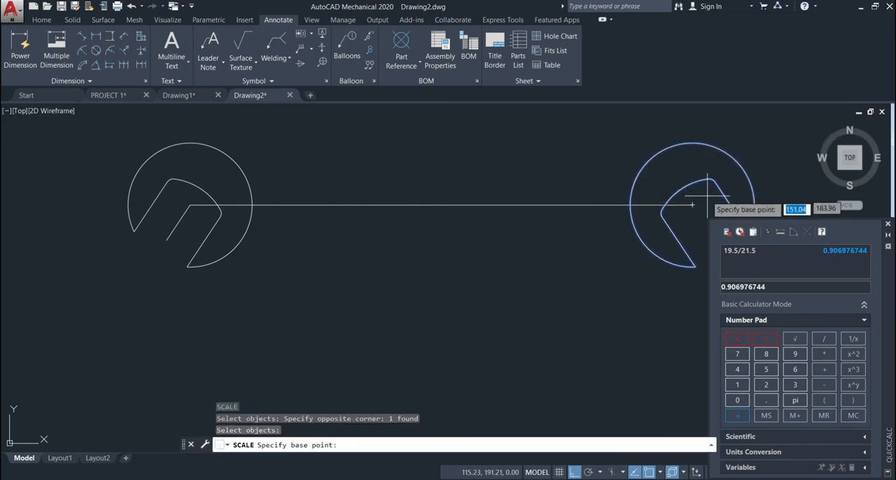
left_click(694, 203)
double_click(695, 203)
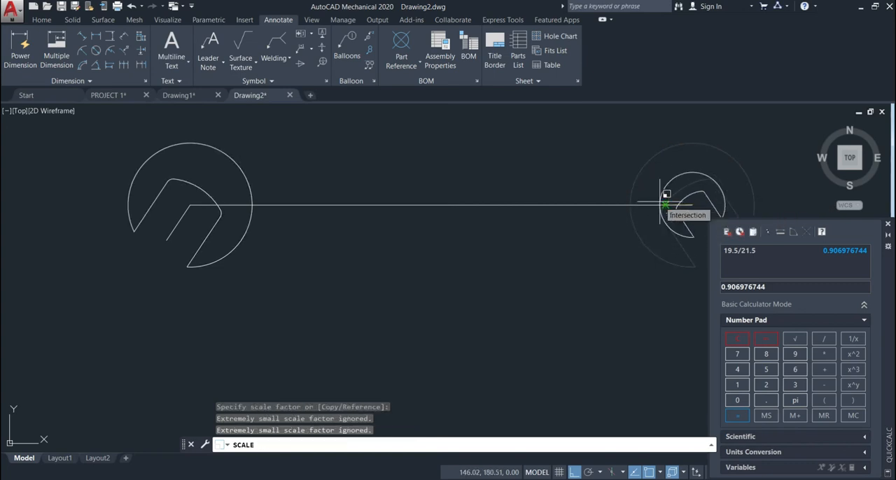
type("0.906976744")
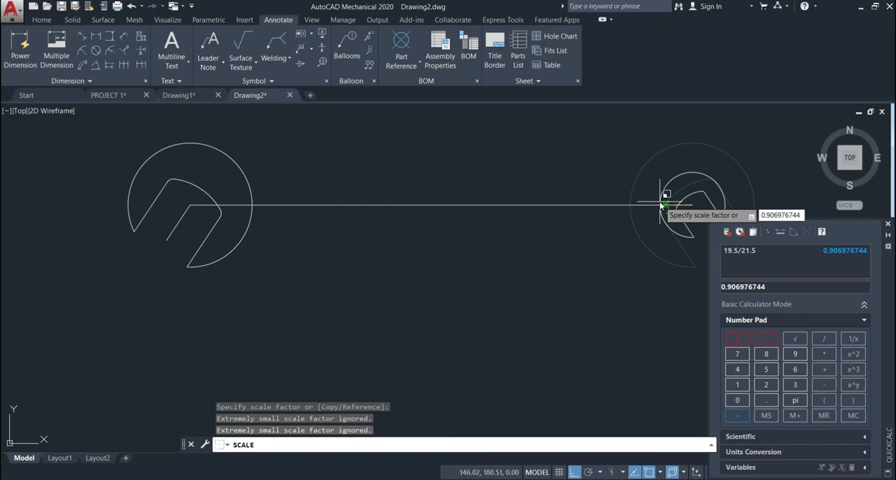
key("Return")
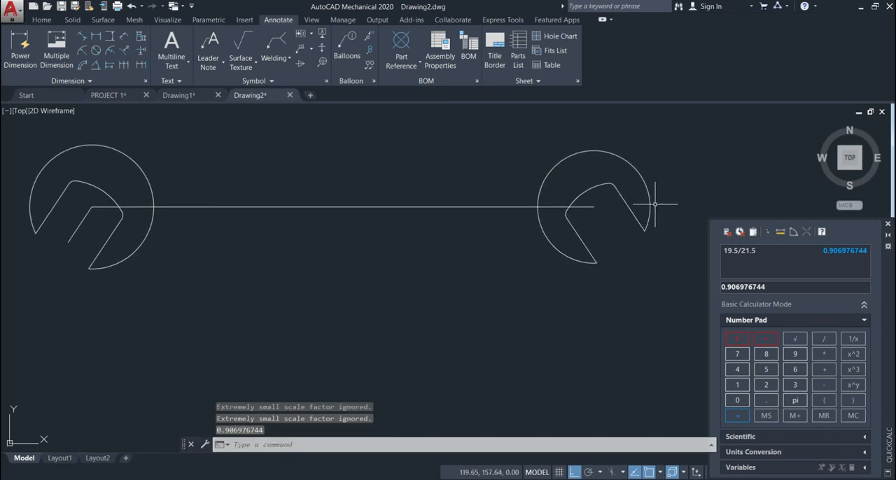
Step: Measure the right jaw's opening with an aligned dimension between its two parallel straight edges, without keeping the dimension
left_click(82, 37)
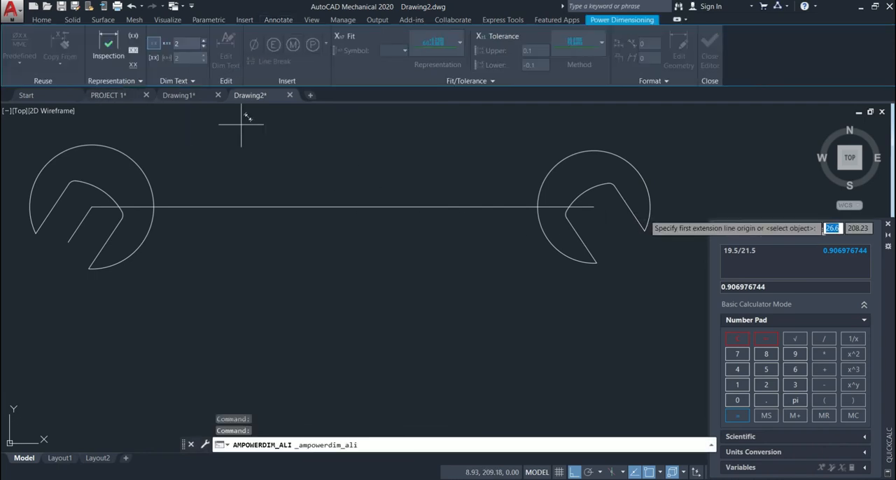
left_click(630, 209)
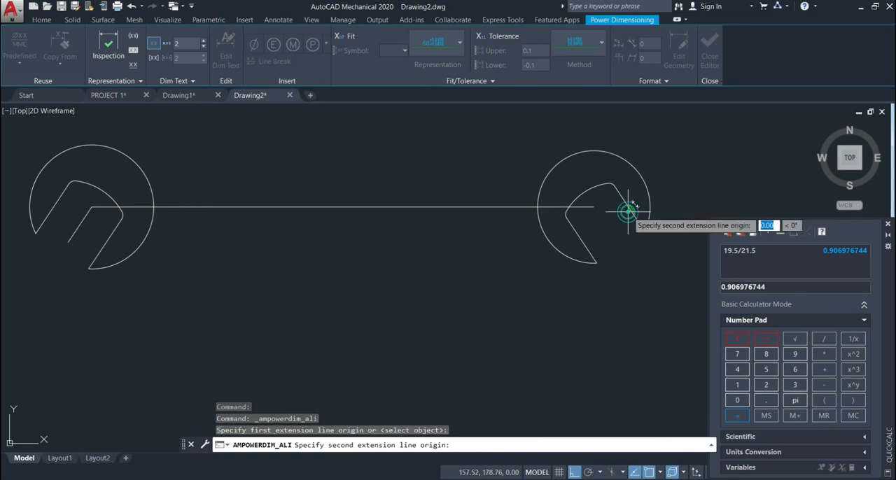
left_click(579, 238)
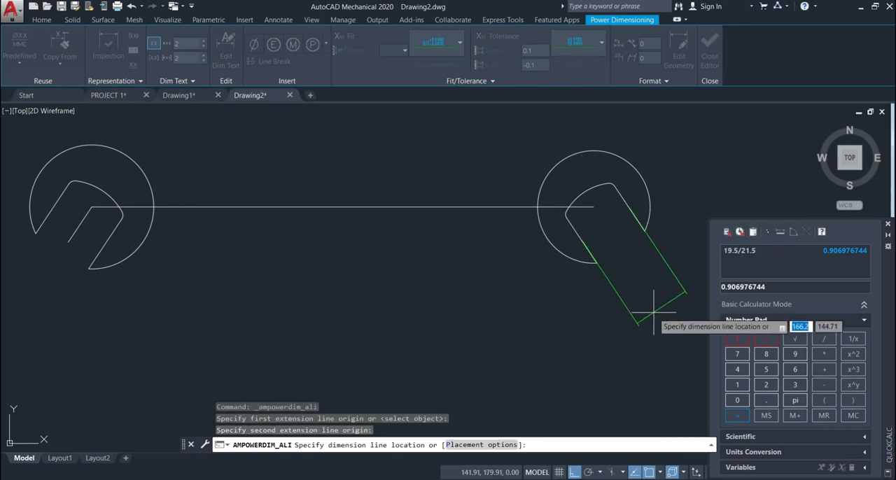
left_click(625, 292)
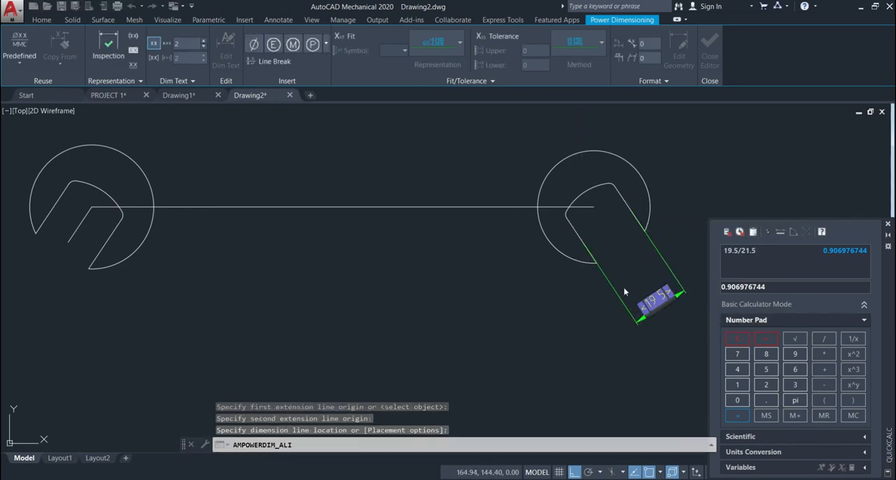
key("Escape")
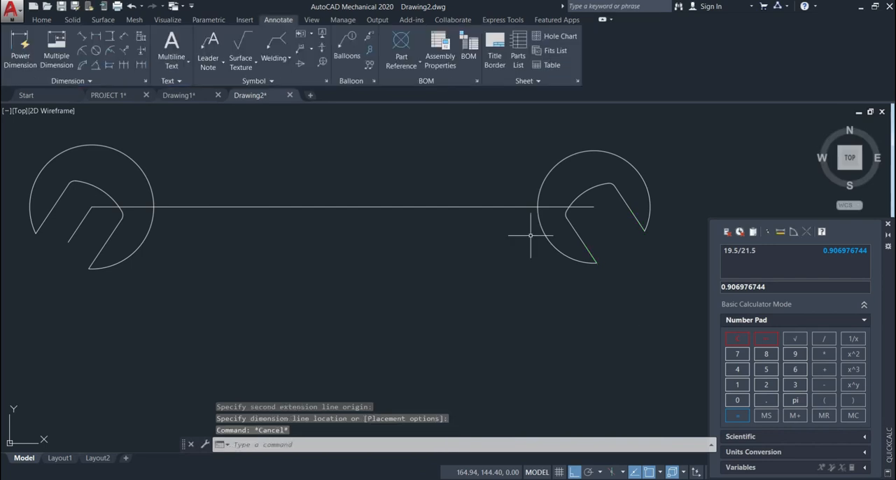
Step: Rotate the right wrench head by 90 degrees about the right endpoint of the long horizontal line
scroll(420, 271, "down", 2)
scroll(509, 281, "up", 2)
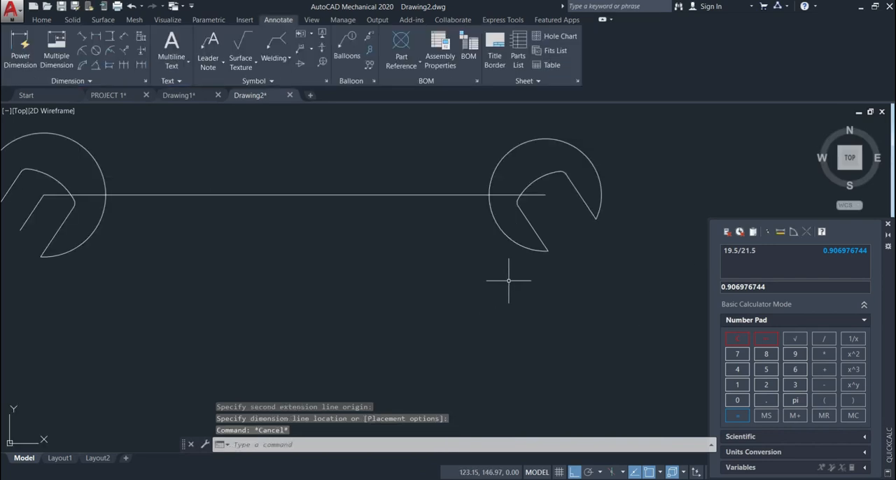
middle_click_drag(325, 302, 422, 310)
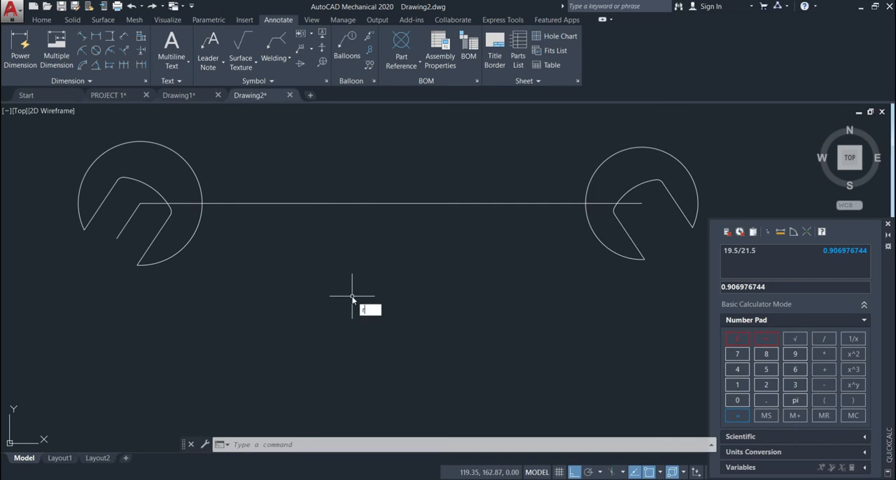
type("o")
left_click(399, 322)
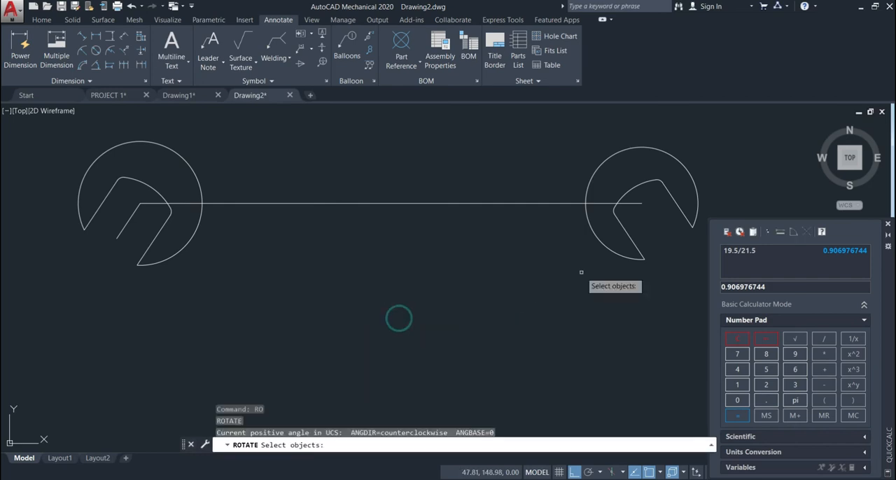
left_click(676, 163)
left_click(515, 172)
key("Return")
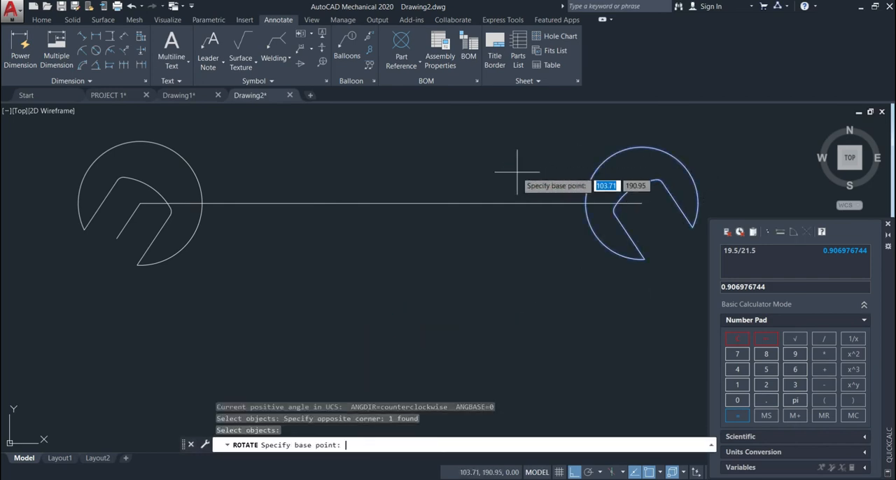
left_click(641, 203)
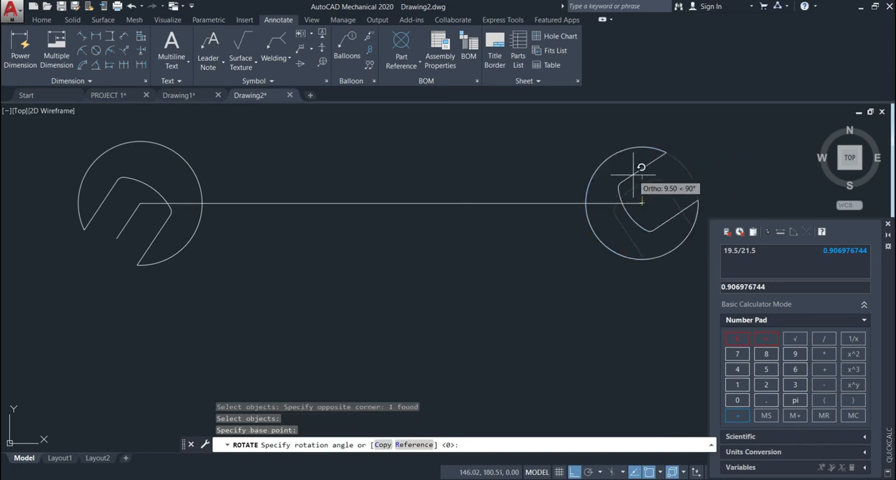
type("90")
key("Return")
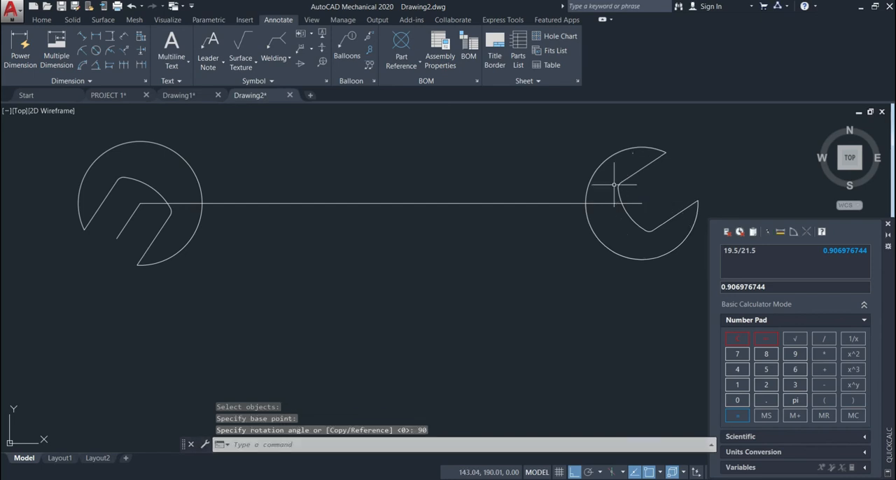
scroll(372, 257, "down", 2)
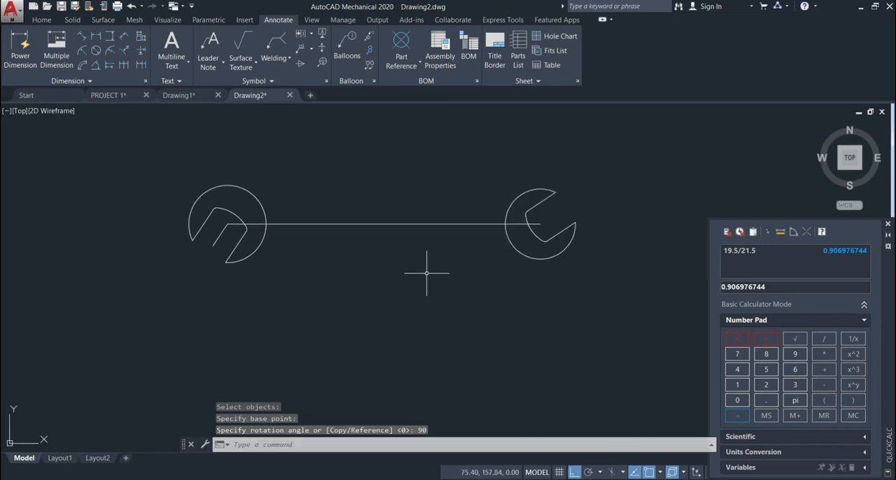
type("o")
key("Return")
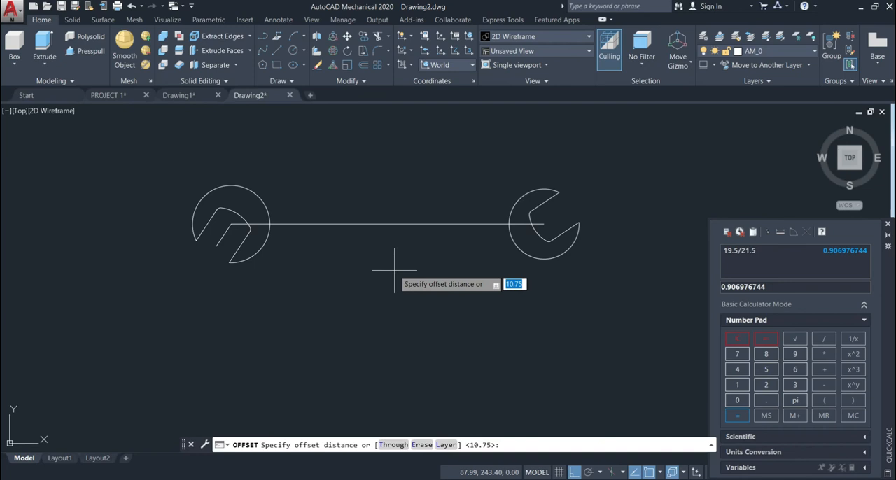
key("Escape")
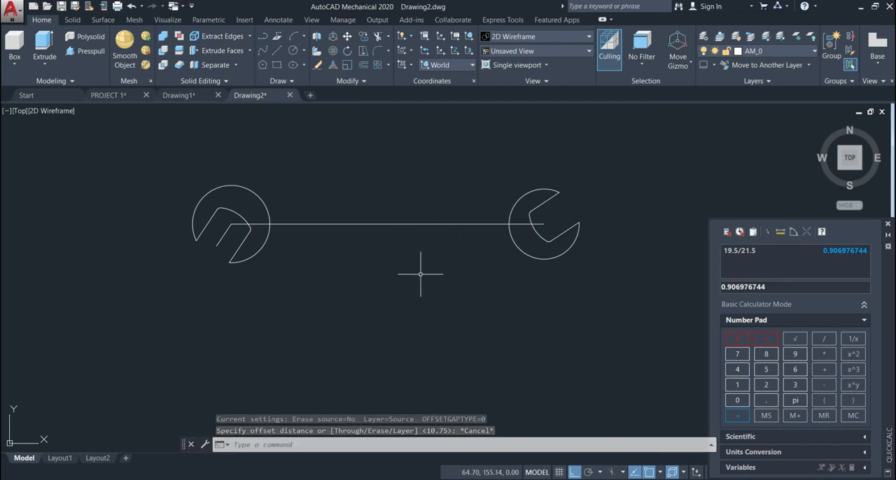
type("8")
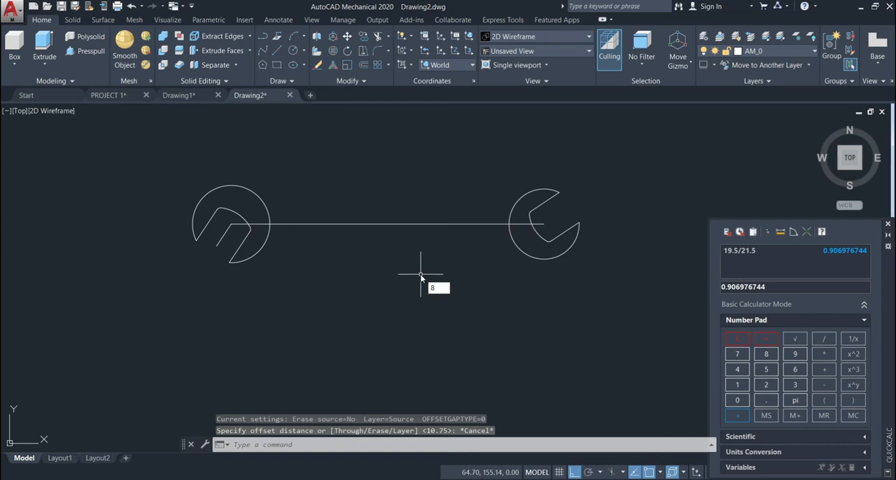
key("Escape")
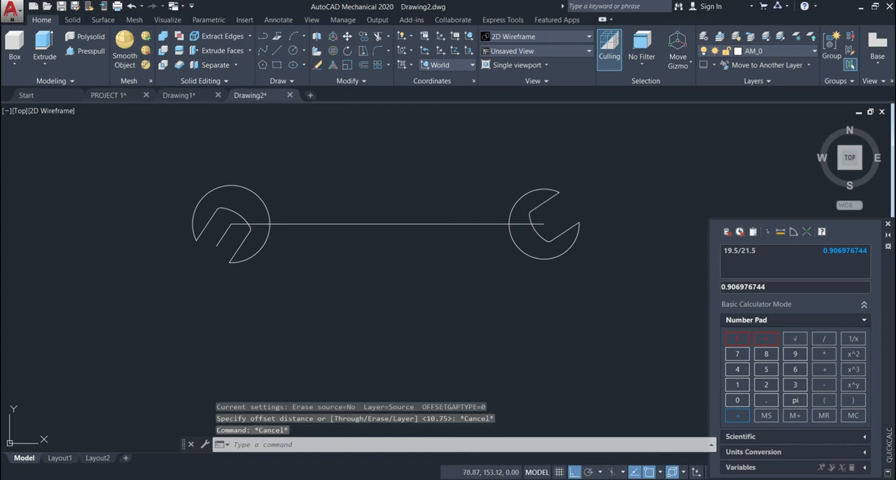
Step: Offset the long horizontal centre line by 8.5 both upward and downward to form the handle's edges
left_click(366, 65)
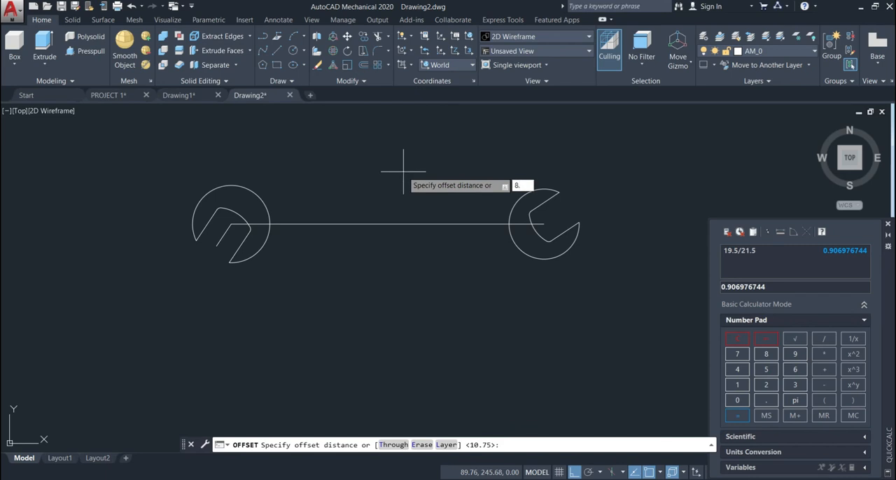
type("8.5")
key("Return")
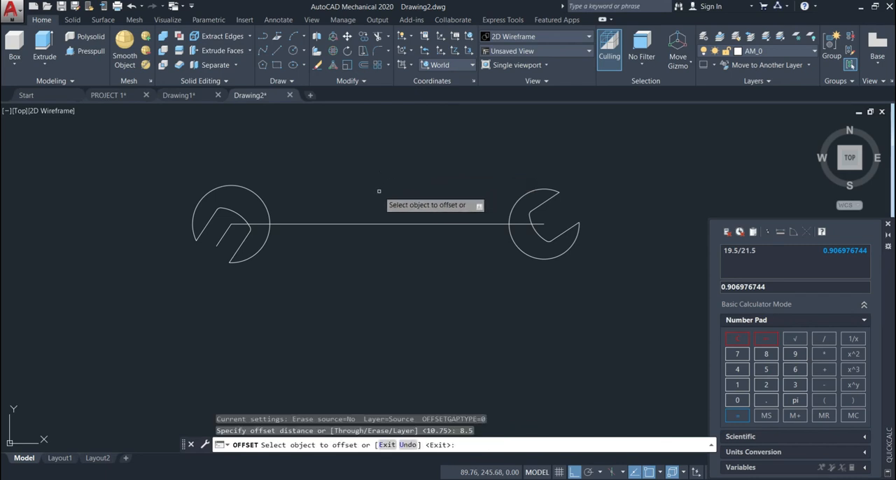
left_click(378, 224)
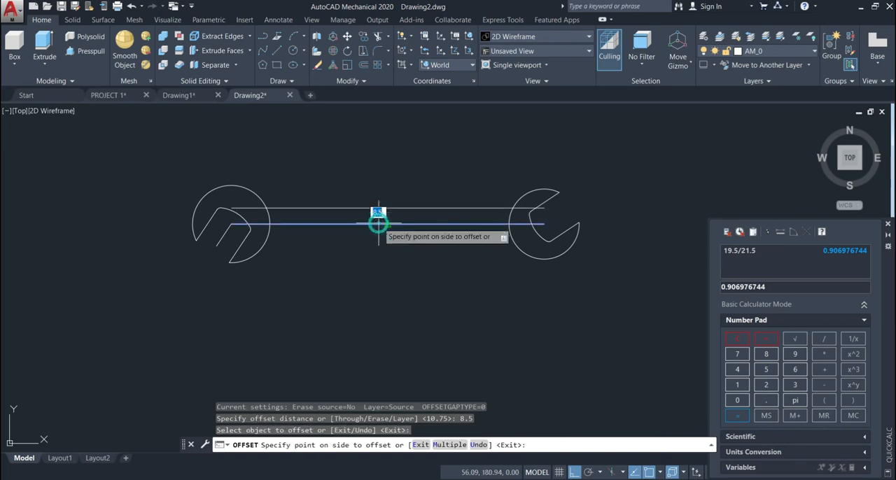
left_click(376, 194)
left_click(377, 223)
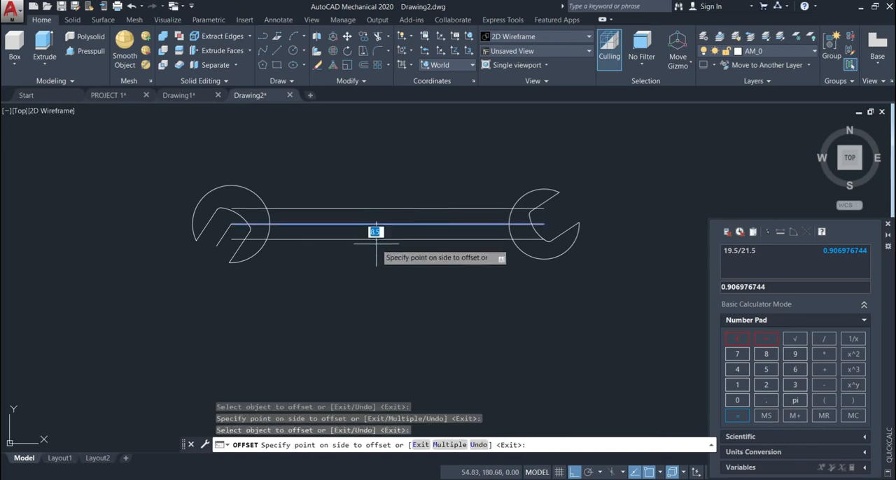
left_click(376, 246)
key("Return")
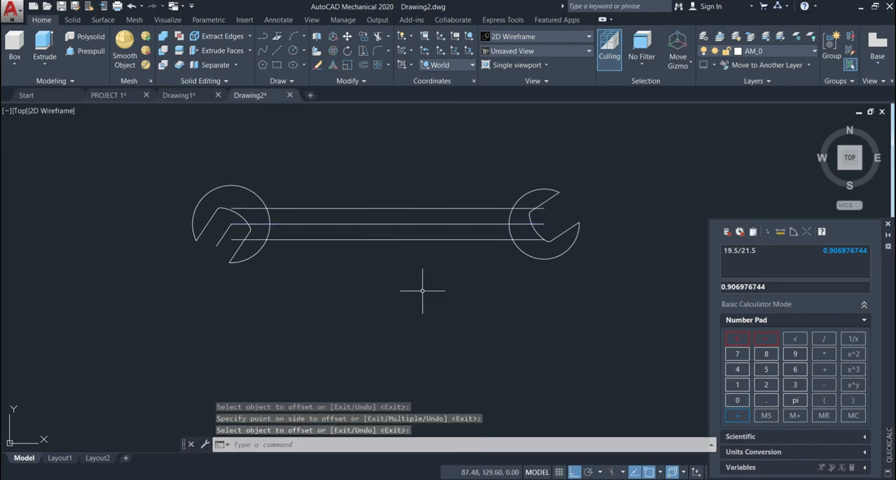
Step: Draw a circle of radius 4 on the handle's centre line, centred 40 to the left of the line's midpoint
scroll(423, 290, "up", 3)
scroll(422, 289, "down", 1)
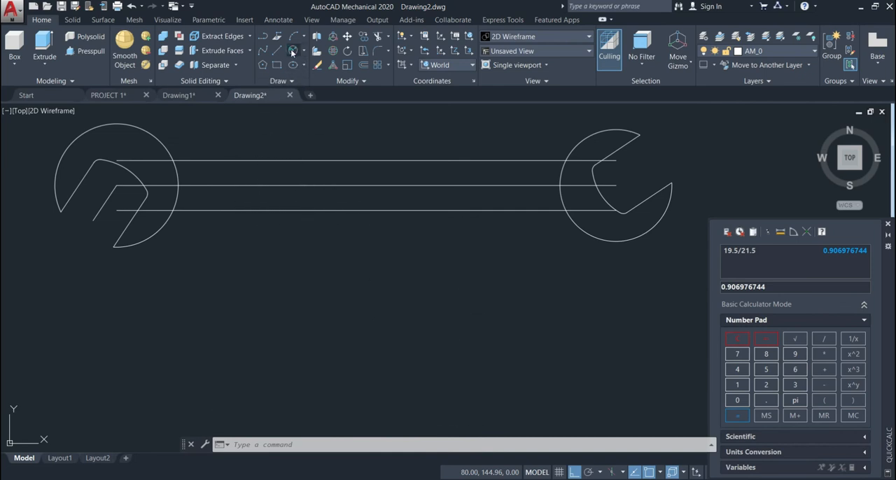
left_click(293, 53)
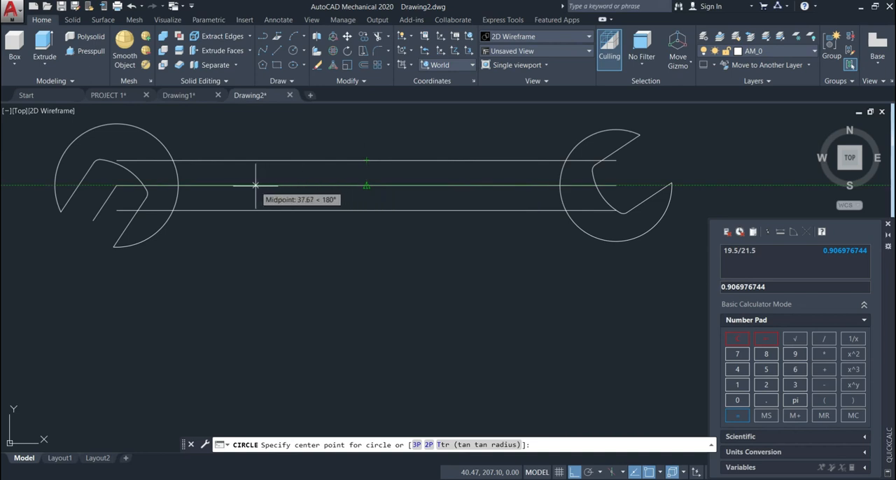
type("40")
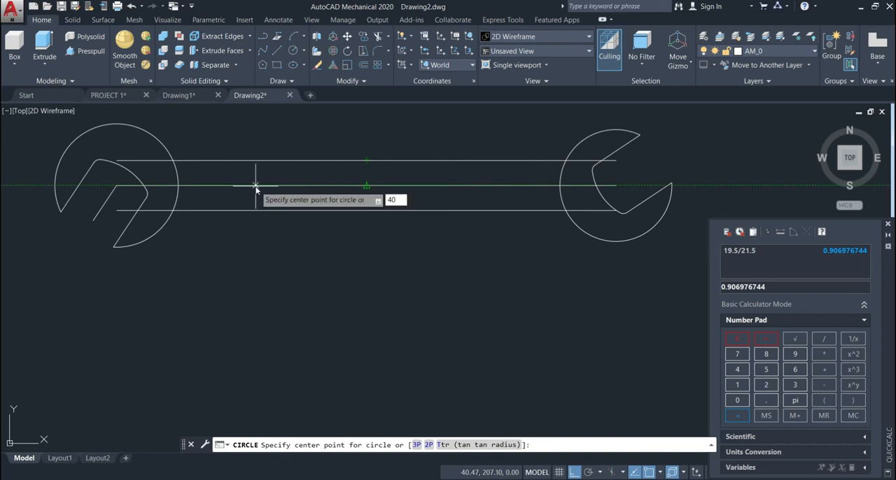
key("Return")
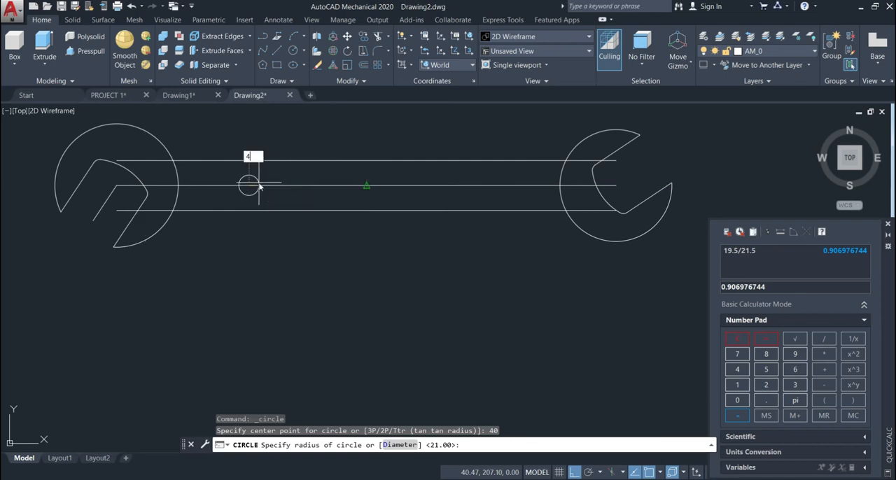
key("Return")
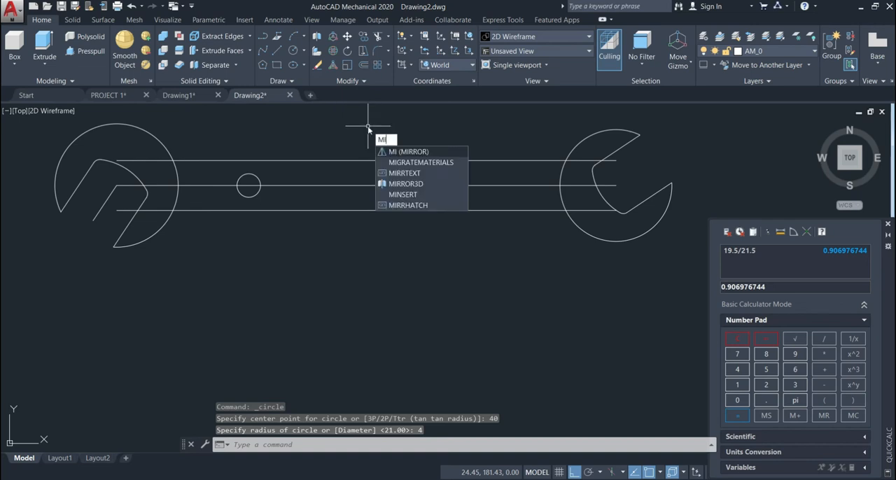
Step: Mirror the radius 4 circle across a vertical line through the centre line's midpoint, keeping the source circle
left_click(394, 153)
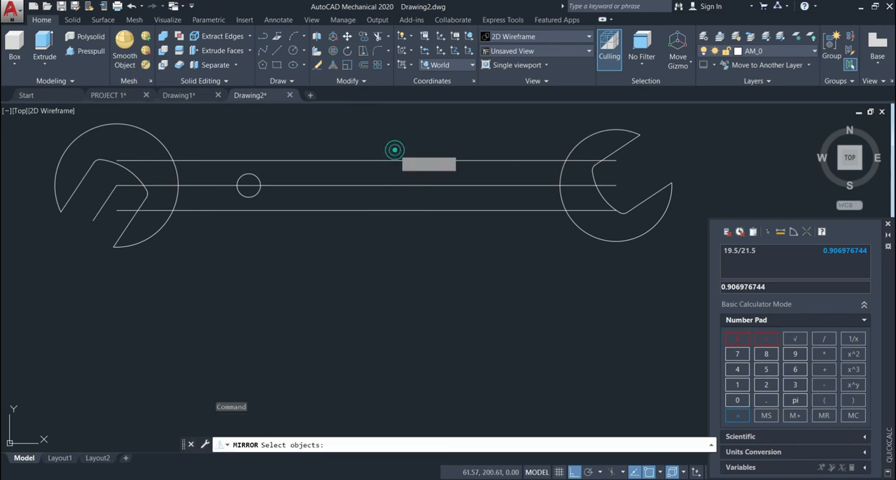
left_click(260, 178)
key("Return")
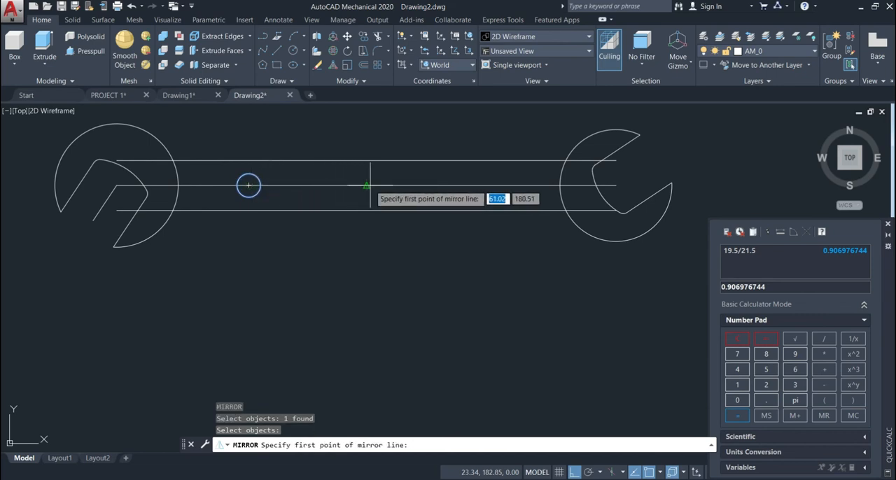
left_click(370, 186)
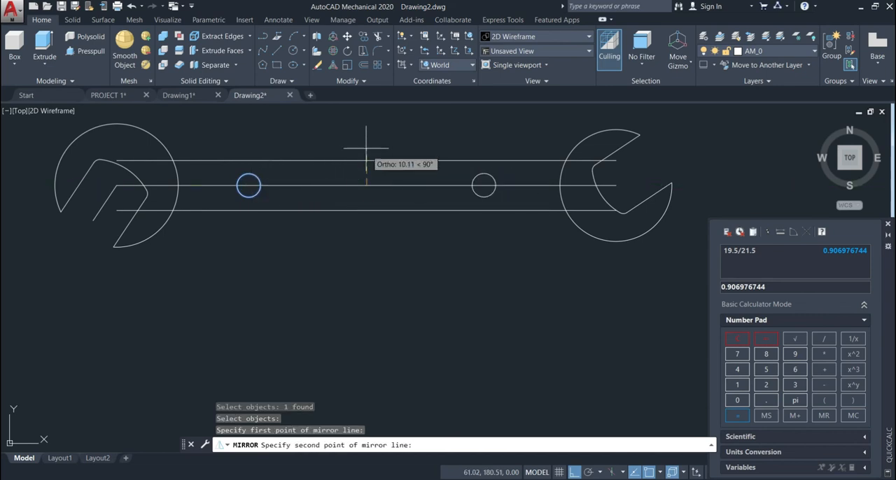
left_click(362, 140)
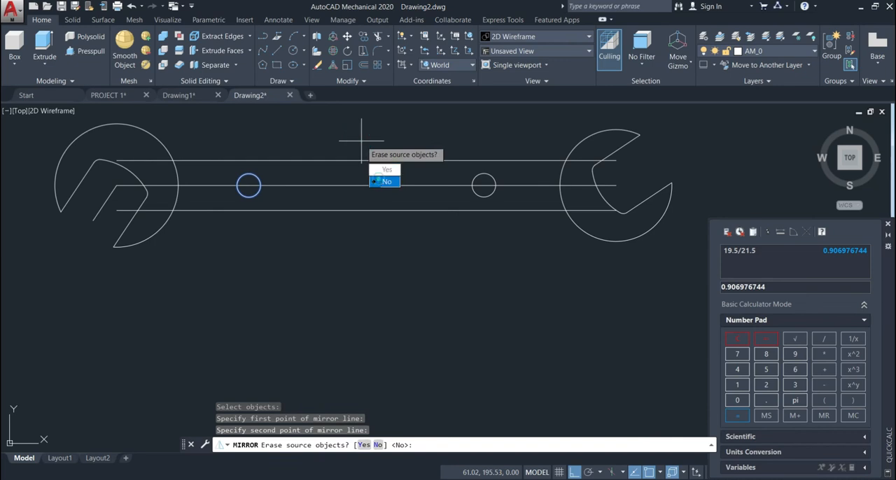
left_click(383, 181)
Step: Connect the two circles with horizontal lines between their upper quadrants and between their lower quadrants
scroll(537, 259, "up", 2)
scroll(536, 257, "down", 4)
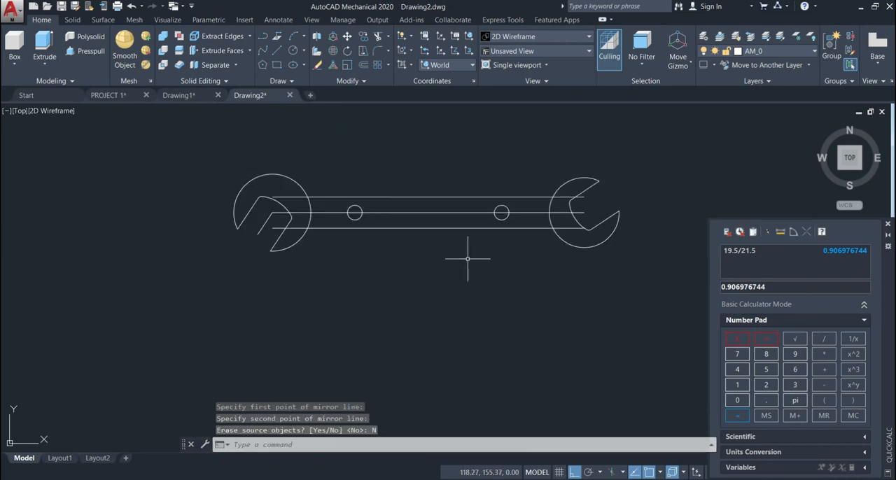
left_click(278, 54)
scroll(457, 214, "up", 2)
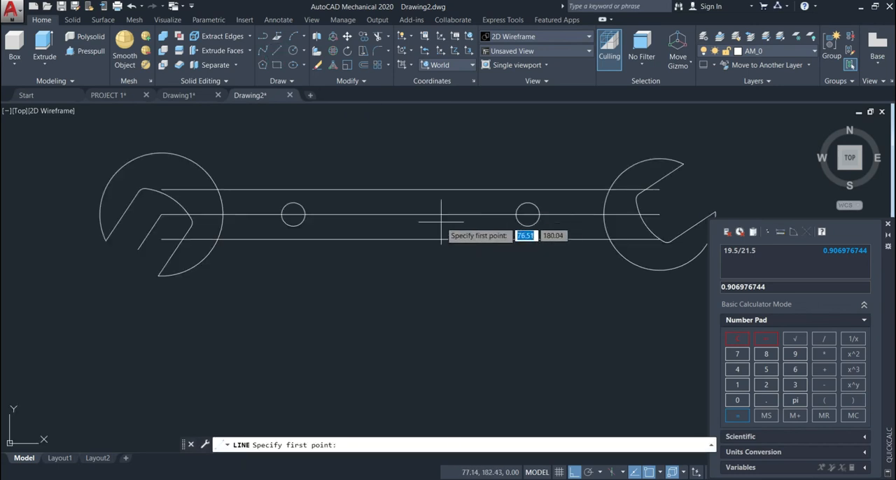
left_click(293, 204)
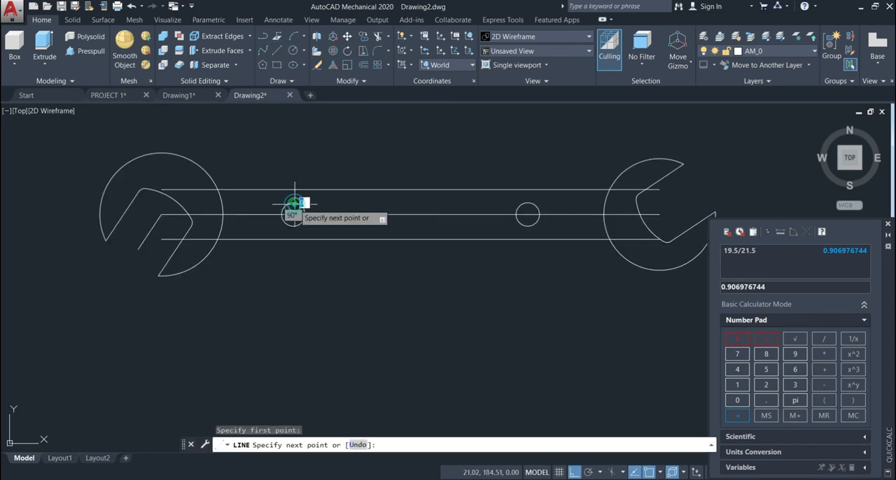
left_click(528, 203)
key("Return")
key("Return")
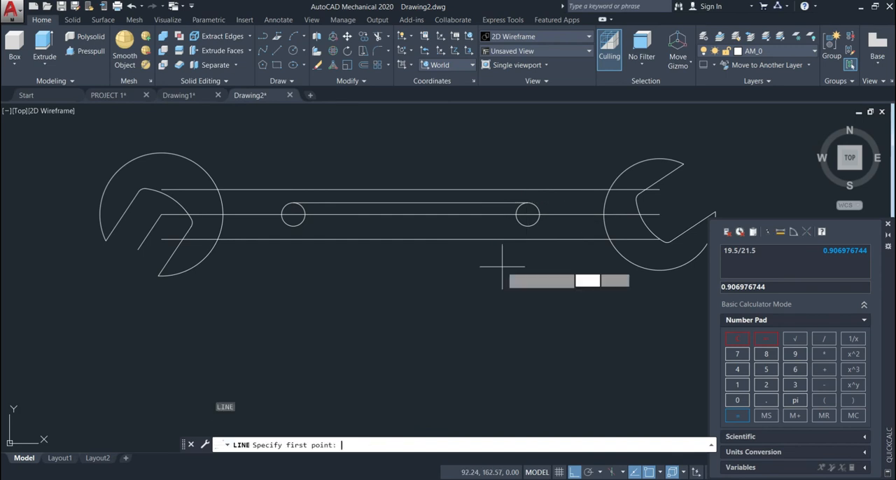
left_click(528, 226)
left_click(293, 225)
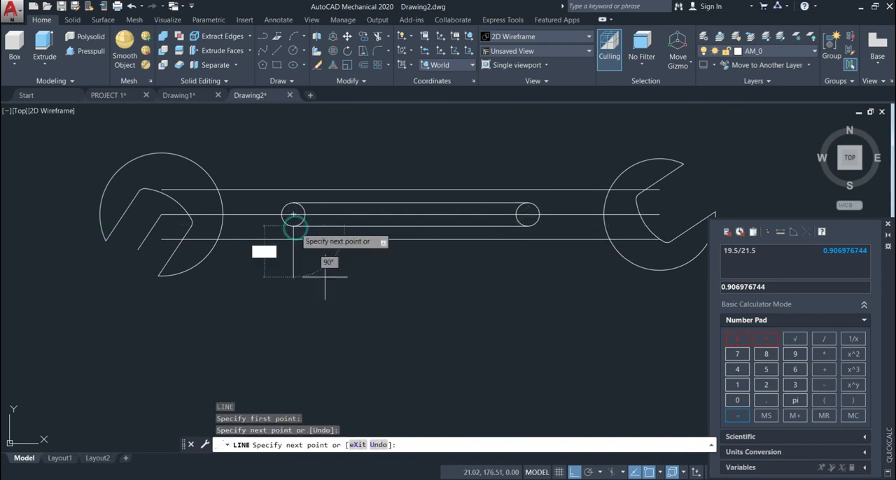
key("Return")
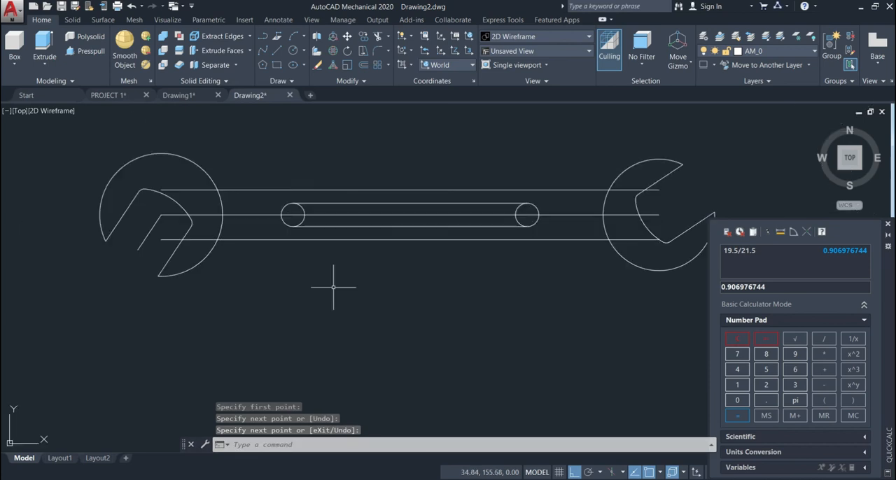
Step: Erase the long horizontal centre line of the handle
scroll(426, 255, "up", 2)
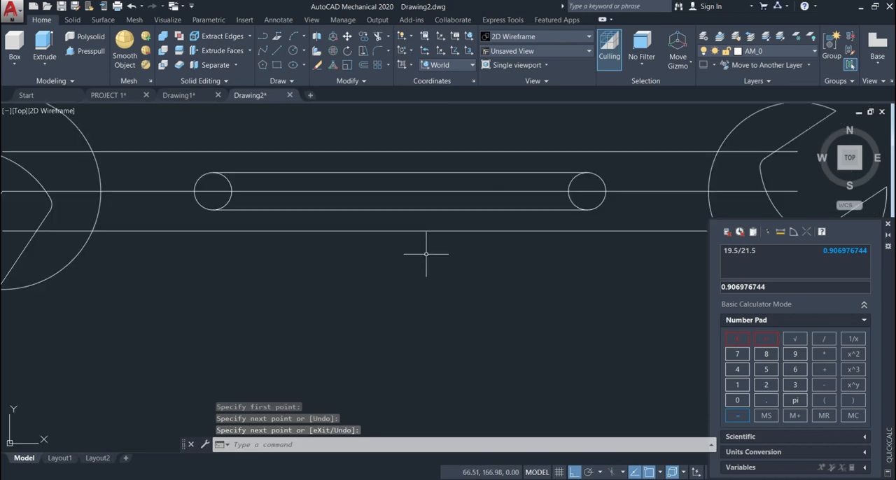
left_click(386, 191)
key("Delete")
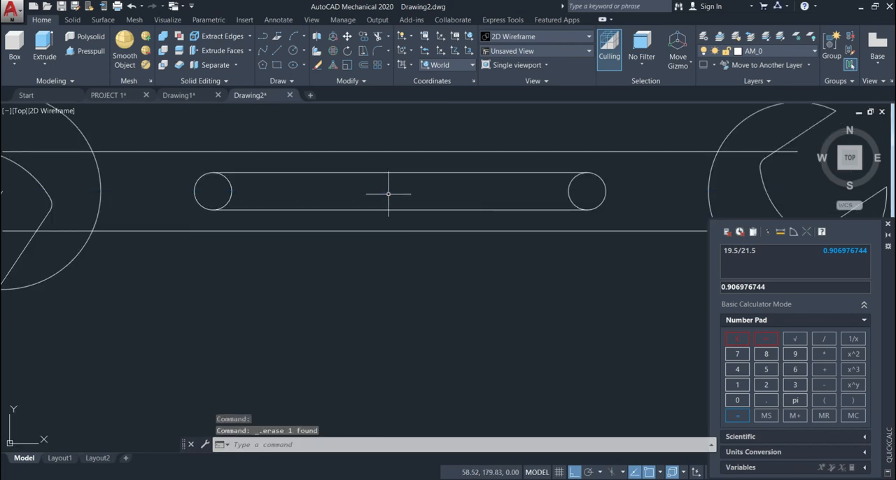
scroll(408, 221, "down", 4)
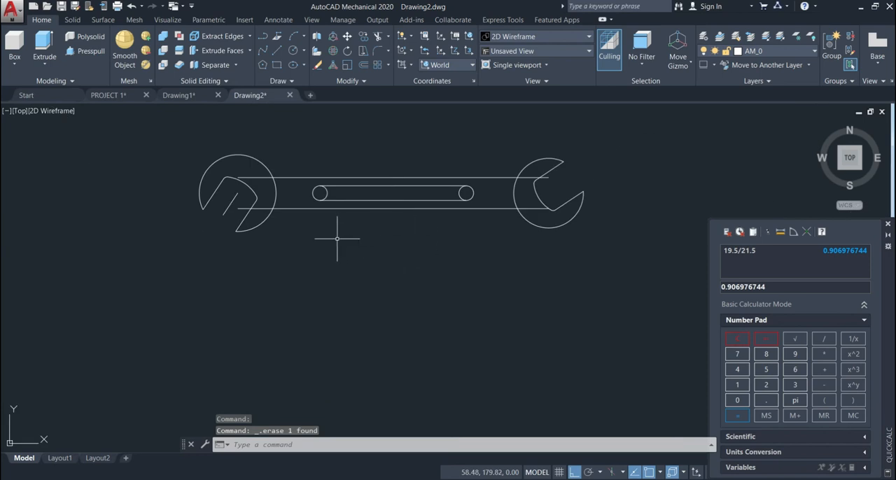
Step: Trim the inner halves of both circles between the connecting lines to form a rounded slot
left_click(378, 35)
key("Return")
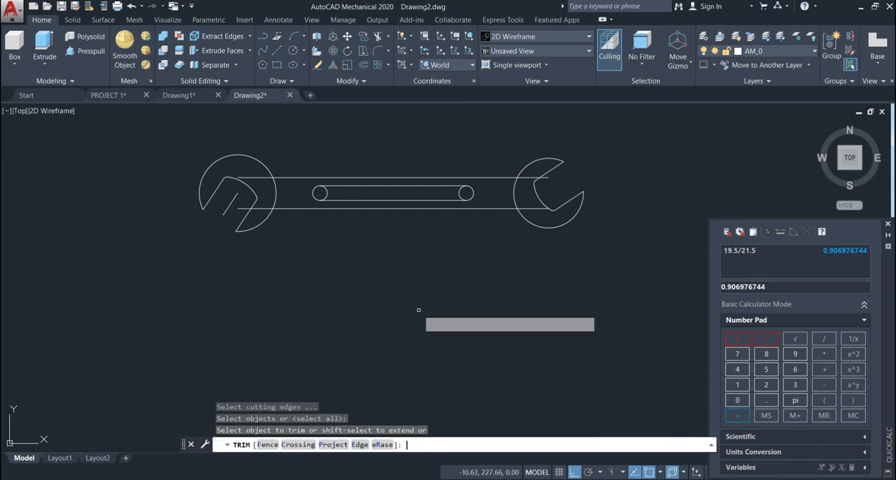
scroll(418, 310, "up", 2)
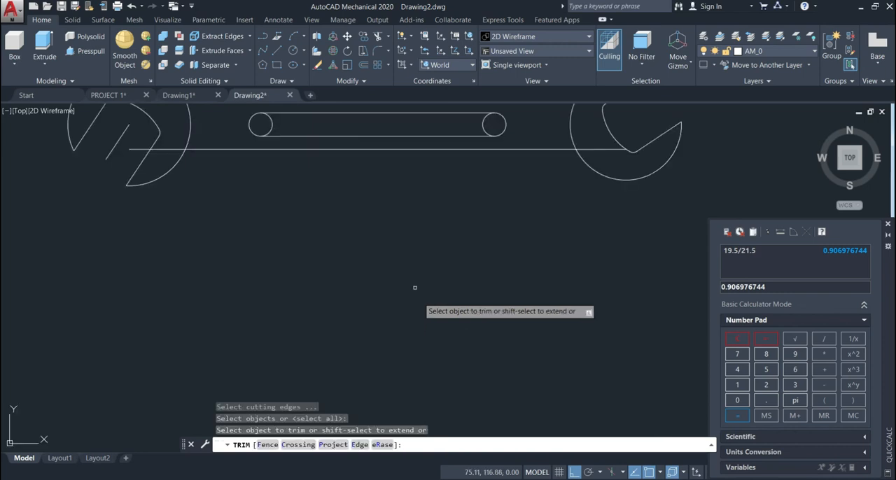
left_click(279, 120)
left_click(261, 122)
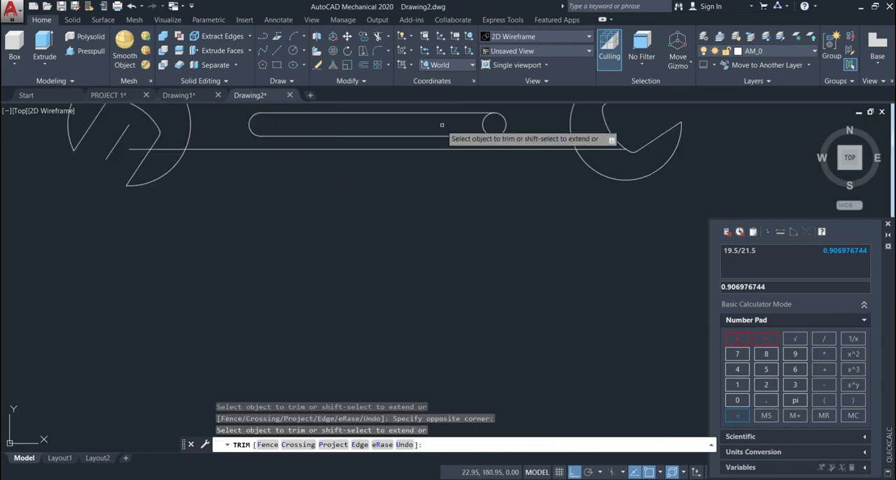
left_click(466, 125)
left_click(417, 140)
scroll(341, 183, "down", 2)
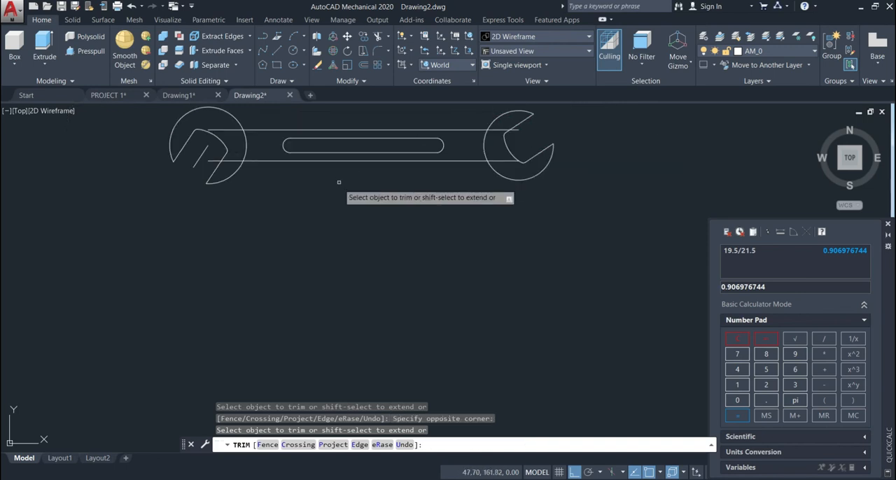
Step: Trim the ends of both handle edge lines that extend inside the left and right wrench heads
scroll(248, 167, "up", 3)
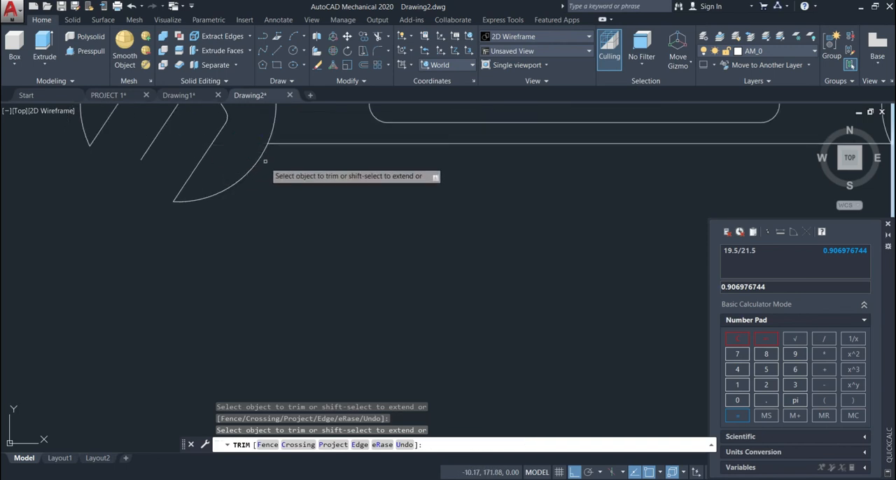
scroll(280, 166, "down", 1)
middle_click_drag(294, 188, 302, 260)
left_click_drag(245, 168, 255, 185)
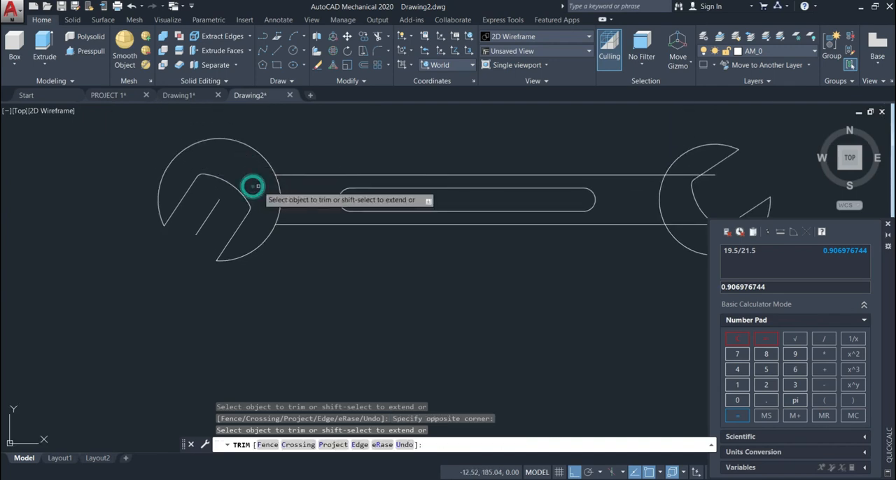
scroll(506, 227, "down", 2)
scroll(611, 243, "up", 2)
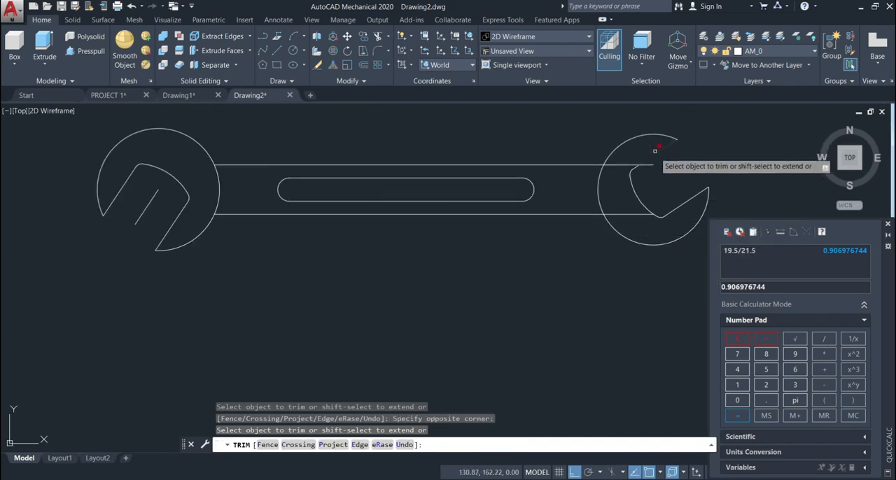
left_click_drag(623, 164, 619, 168)
mouse_move(625, 210)
left_mouse_down()
mouse_move(624, 196)
mouse_move(625, 218)
left_mouse_up()
scroll(567, 232, "down", 2)
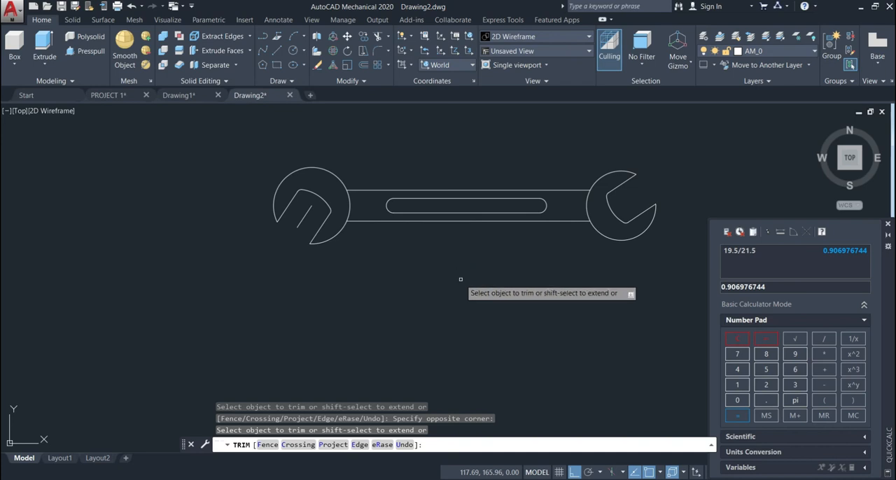
key("Return")
Step: Erase the leftover short slanted line inside the left jaw opening
left_click(301, 214)
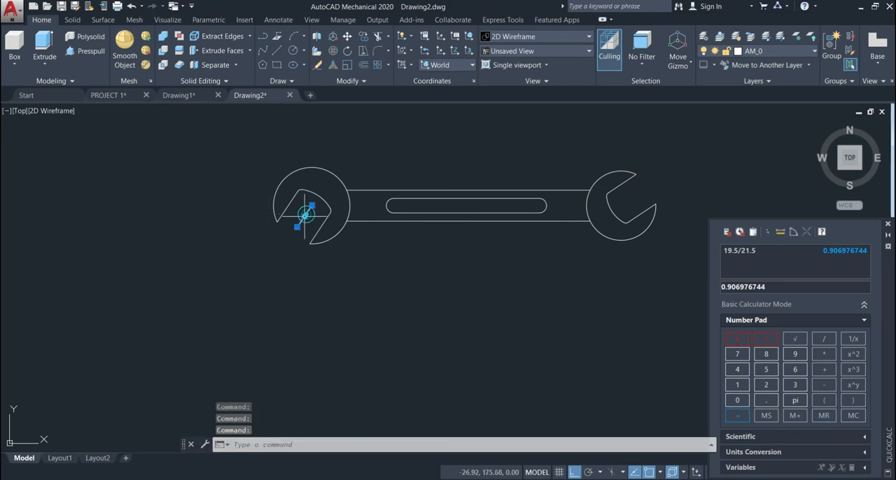
key("Delete")
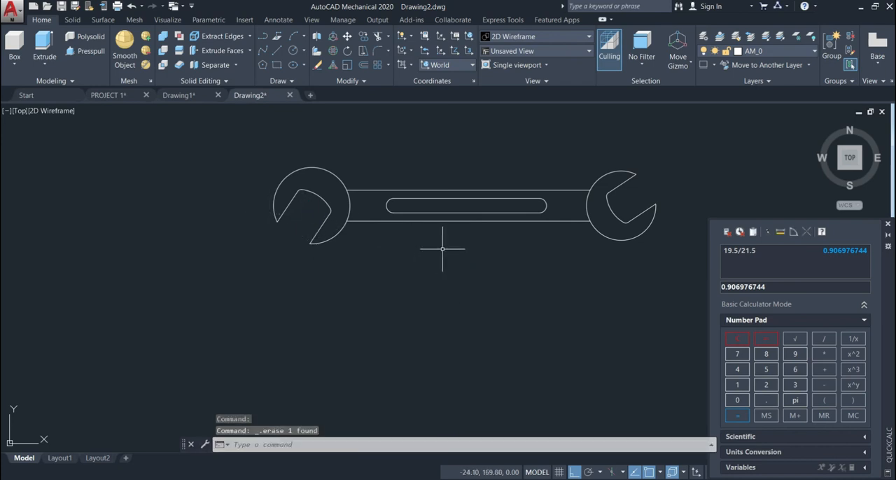
scroll(442, 249, "up", 2)
scroll(444, 249, "down", 2)
Step: Press/pull the left wrench head by 6 below its outline and by 6 in the opposite direction, in a tilted view
mouse_move(483, 278)
middle_mouse_down()
mouse_move(436, 283)
mouse_move(442, 278)
middle_mouse_up()
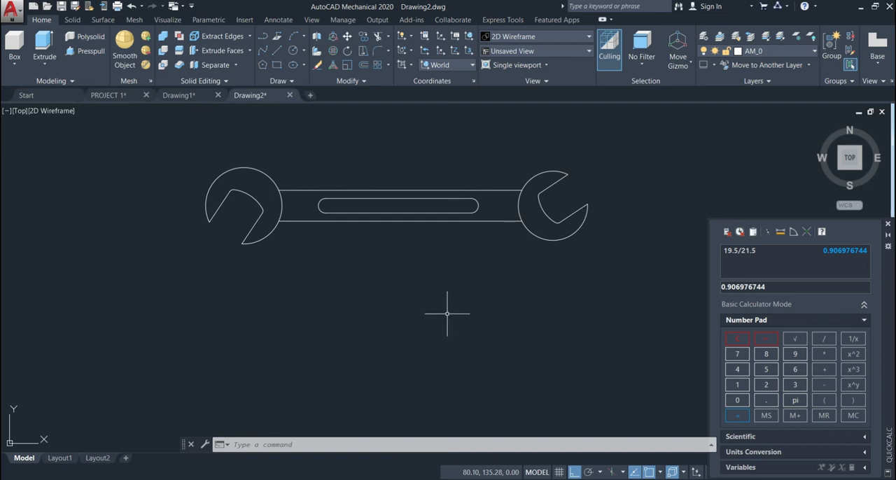
mouse_move(447, 314)
middle_mouse_down("shift")
mouse_move(447, 266)
mouse_move(441, 273)
middle_mouse_up("shift")
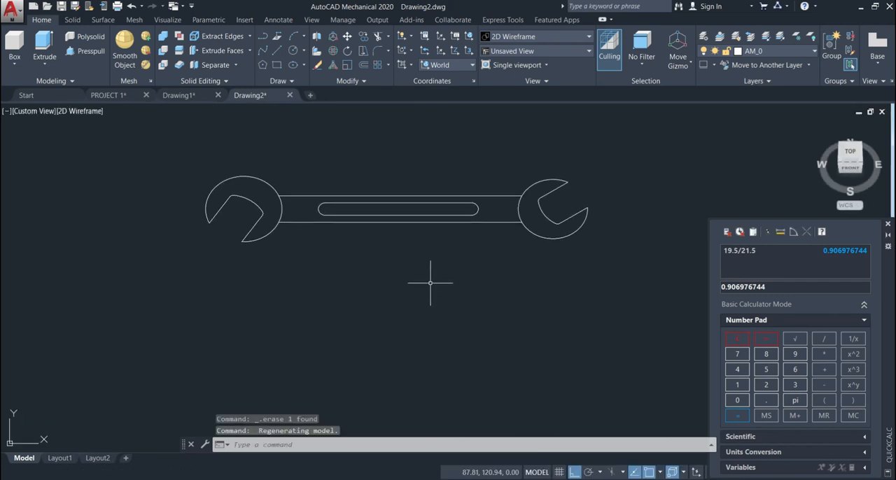
middle_click_drag(378, 289, 395, 302)
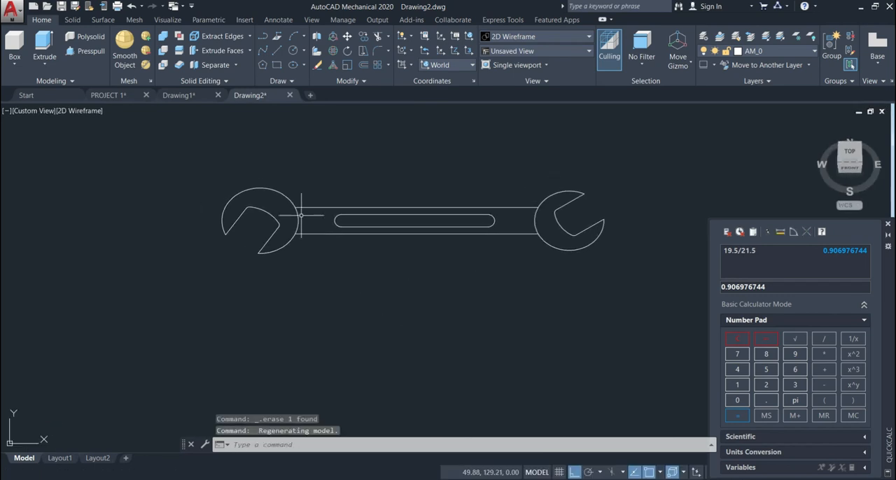
left_click(87, 51)
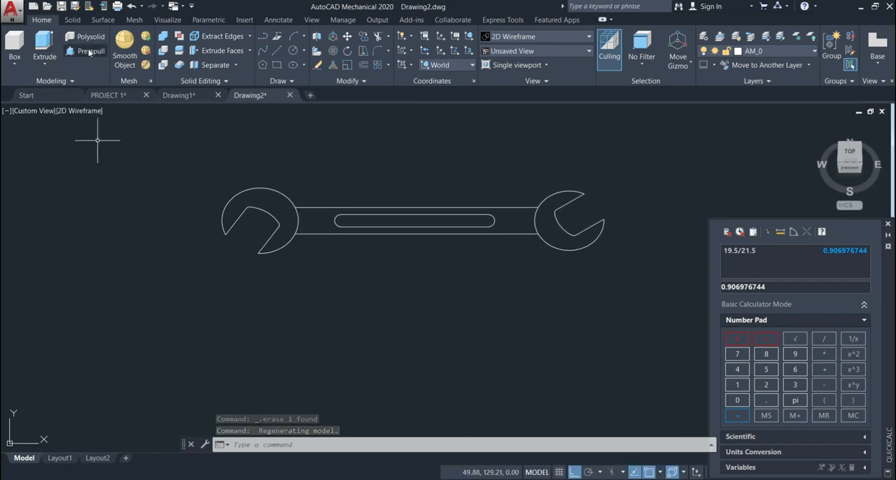
left_click(275, 205)
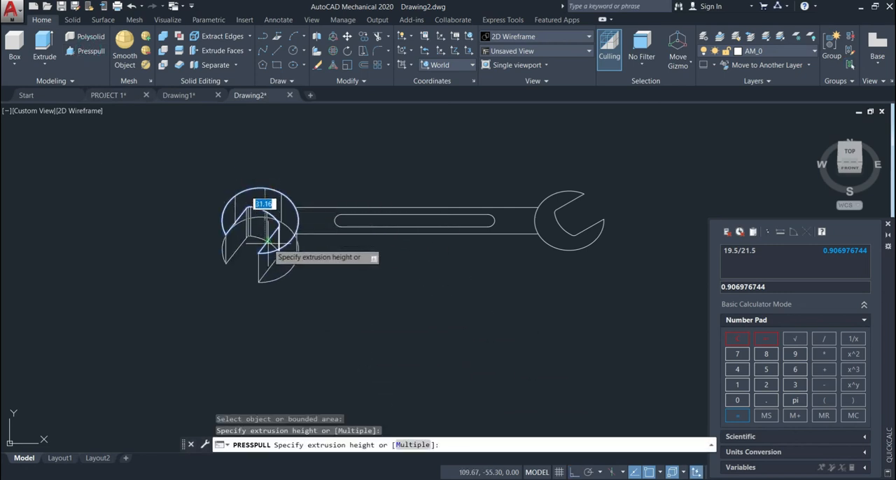
type("6")
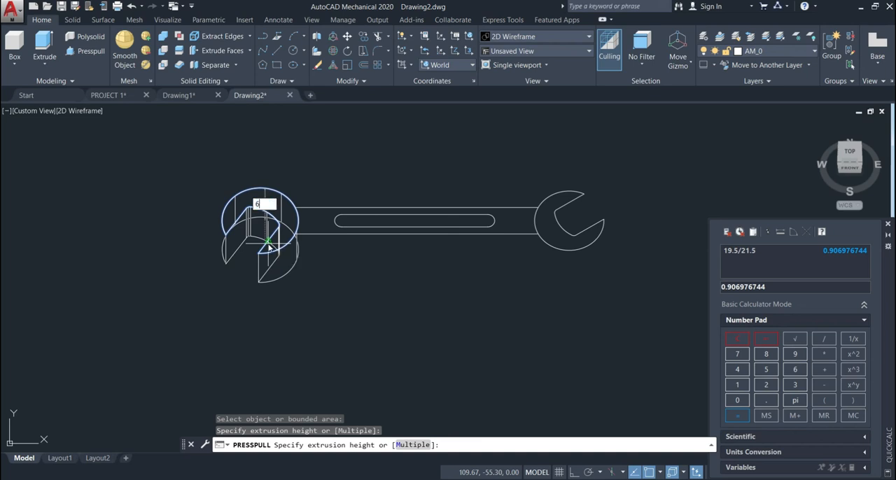
key("Return")
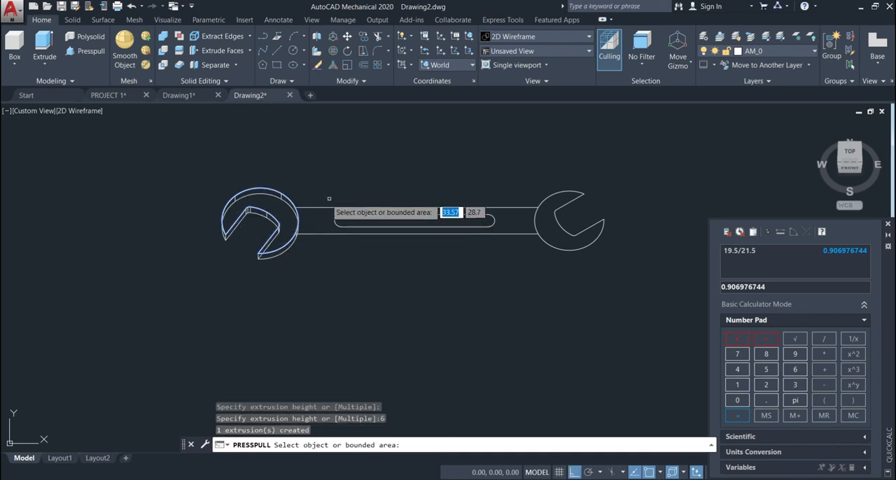
left_click(280, 208)
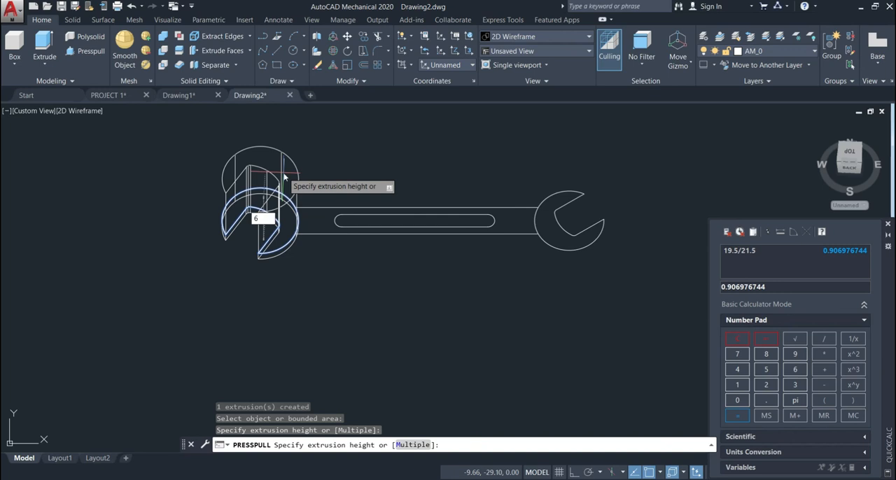
key("Return")
Step: Press/pull the right wrench head by 6 below its outline and by 6 in the opposite direction
left_click(545, 188)
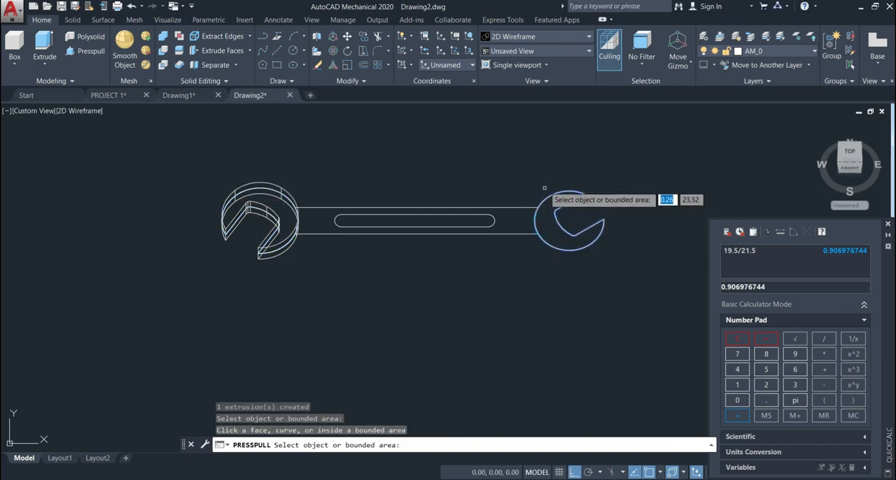
left_click(547, 220)
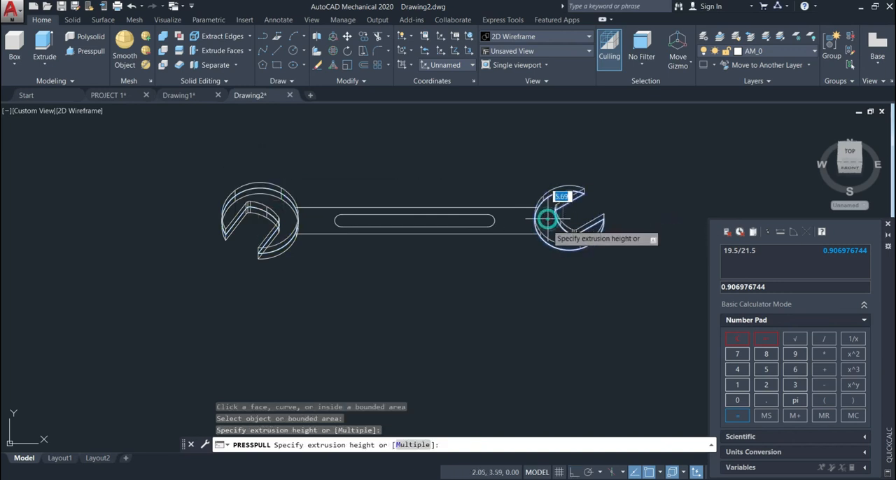
type("6")
key("Return")
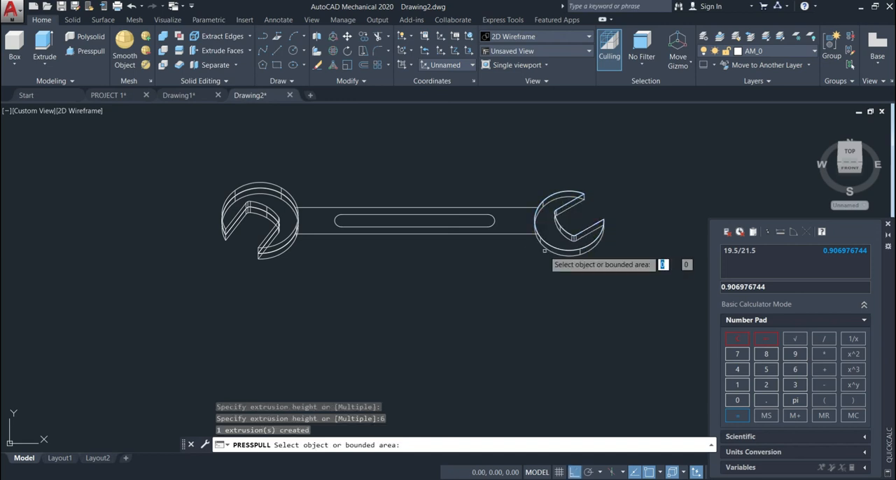
left_click(546, 231)
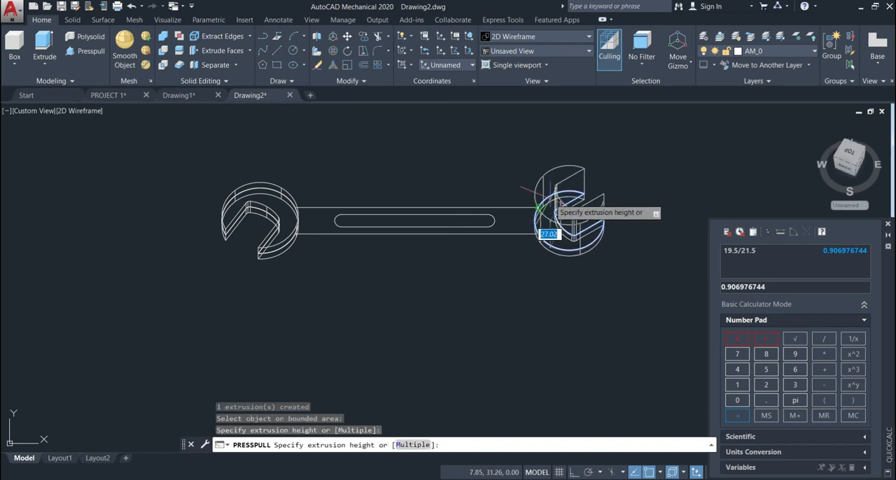
type("6")
key("Return")
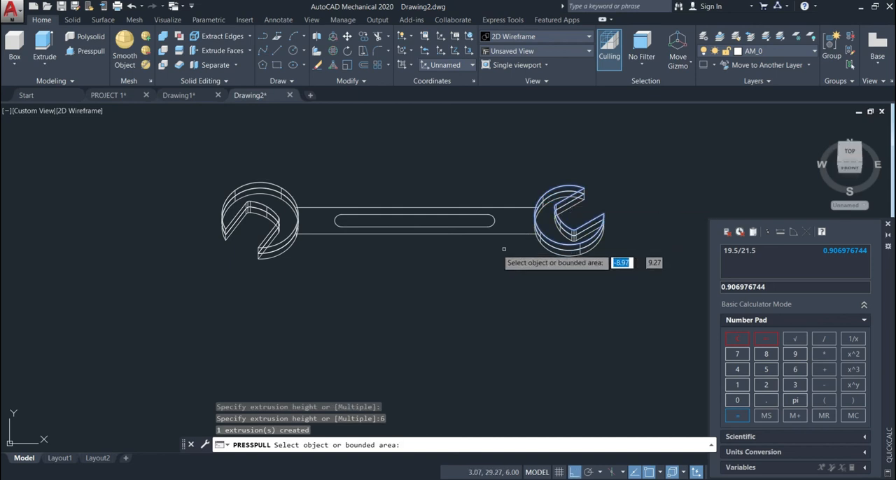
Step: Press/pull the rounded slot area in the handle by 2 downward and by 2 upward
left_click(444, 222)
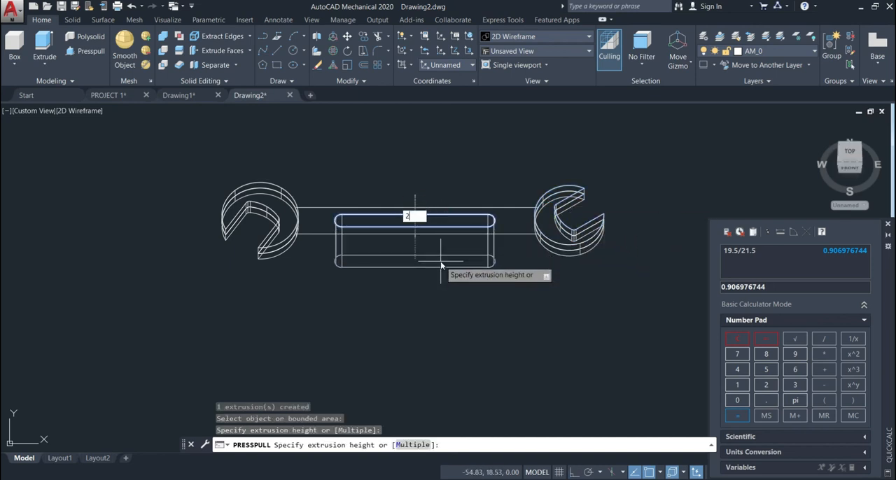
type("2")
key("Return")
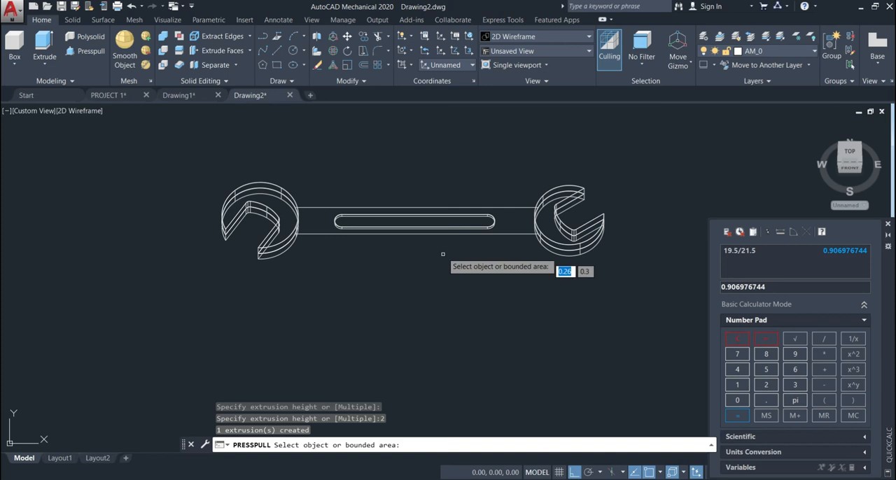
left_click(420, 221)
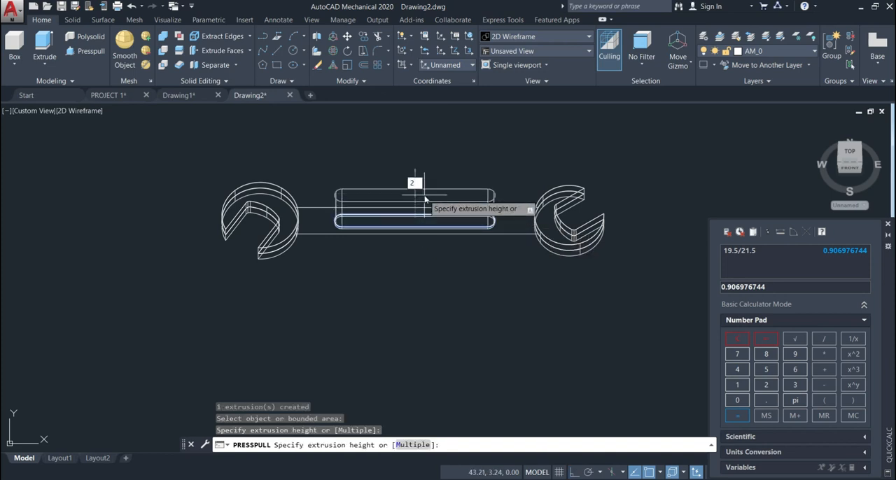
key("Return")
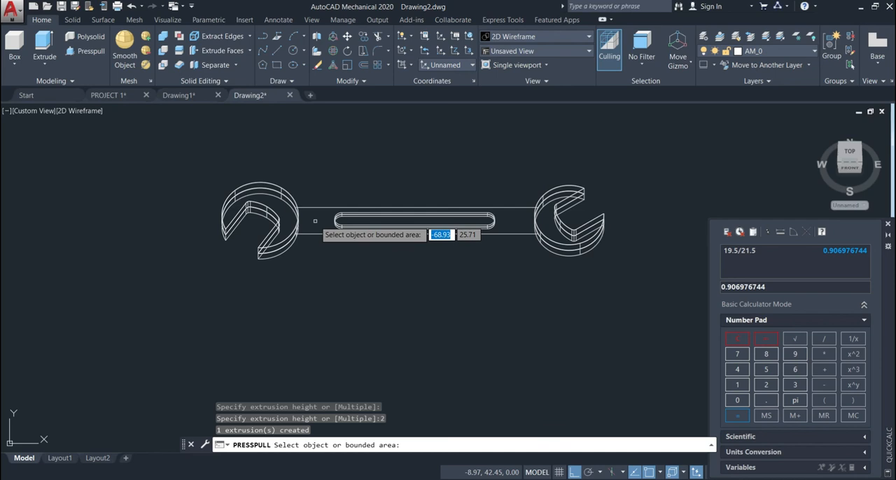
Step: Press/pull the handle area around the slot by 3.5 downward and by 3.5 upward, ending the command
left_click(315, 222)
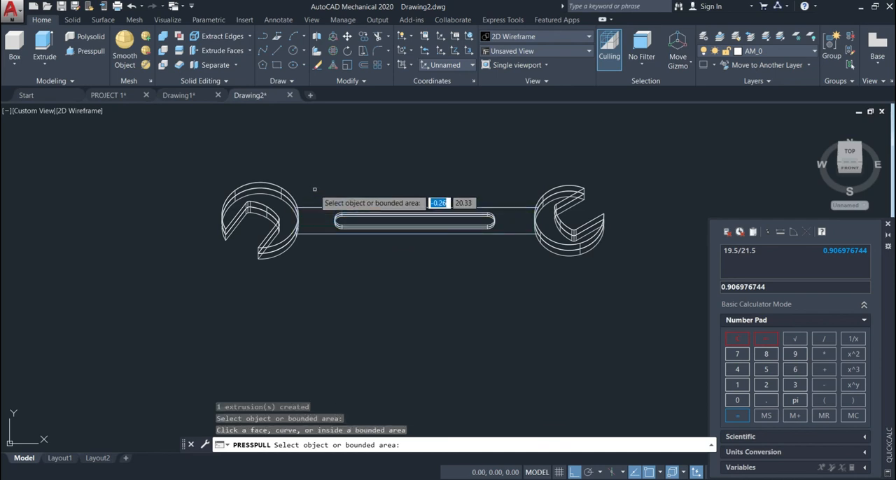
left_click(315, 226)
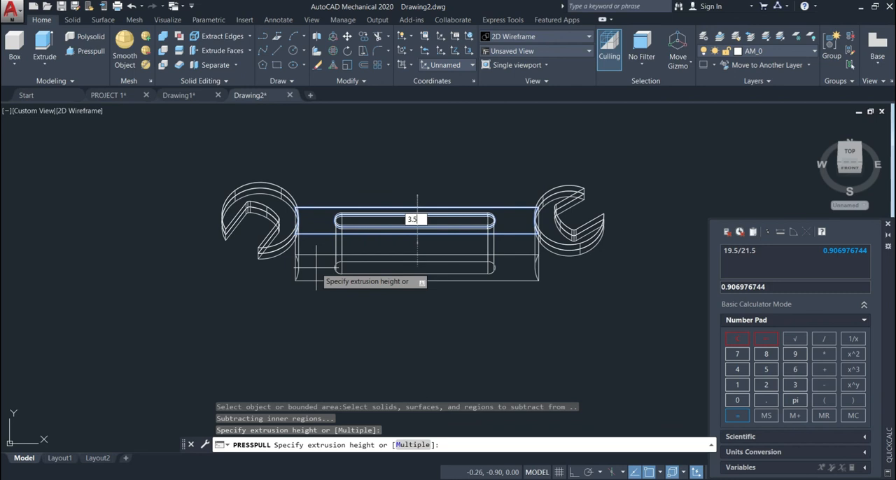
key("Return")
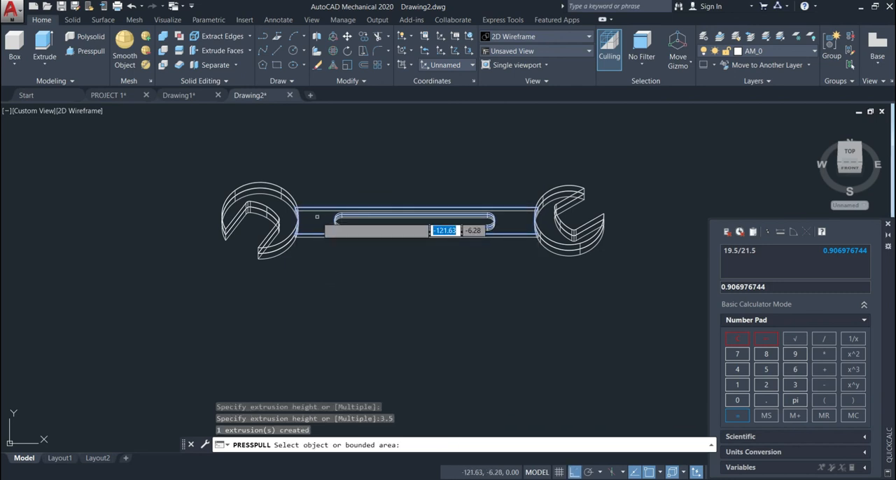
left_click(315, 221)
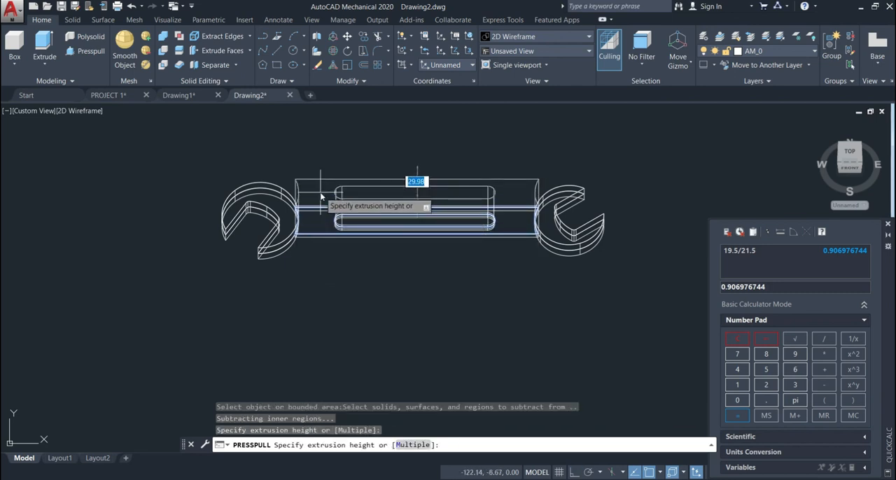
key("Return")
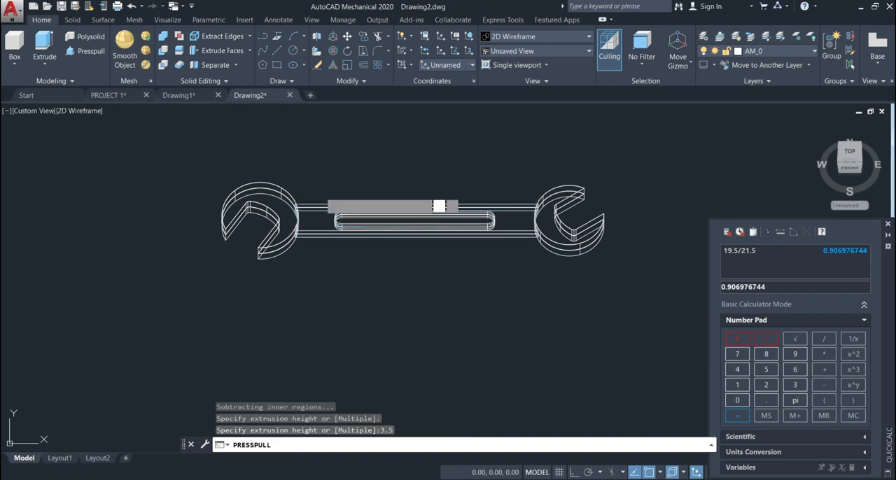
key("Return")
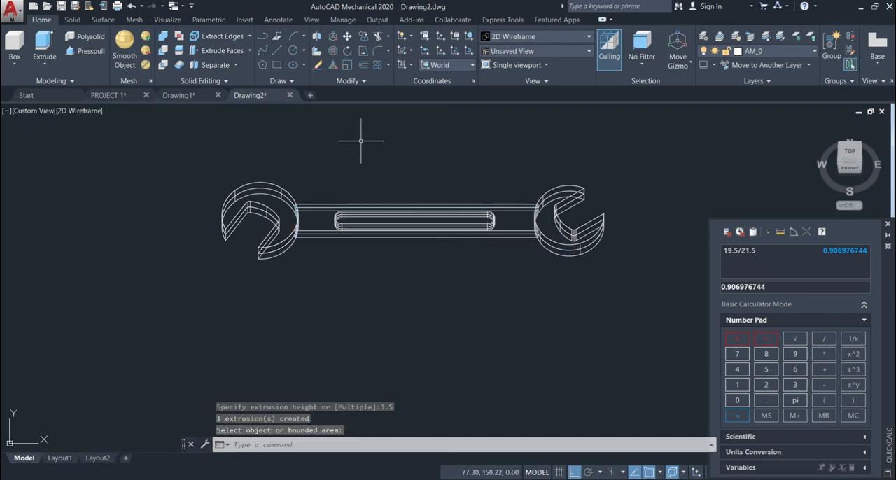
Step: Display the model in the Shaded visual style and inspect the wrench from a tilted view
left_click(525, 36)
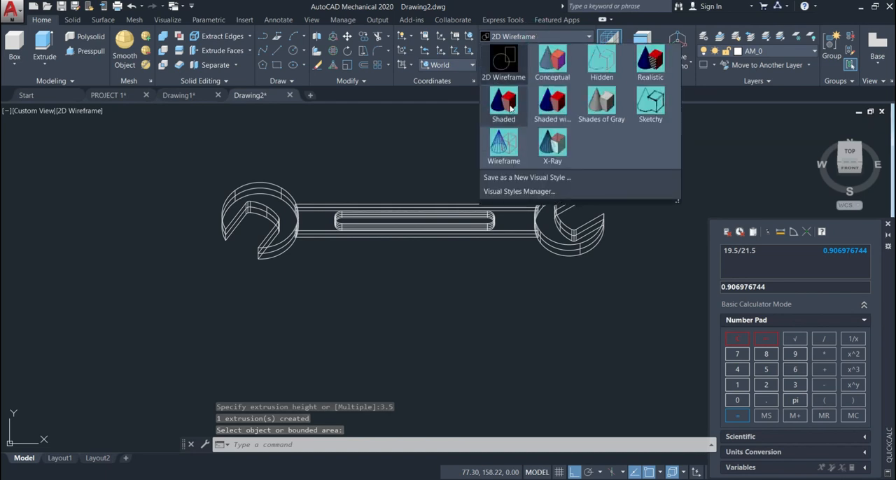
left_click(503, 105)
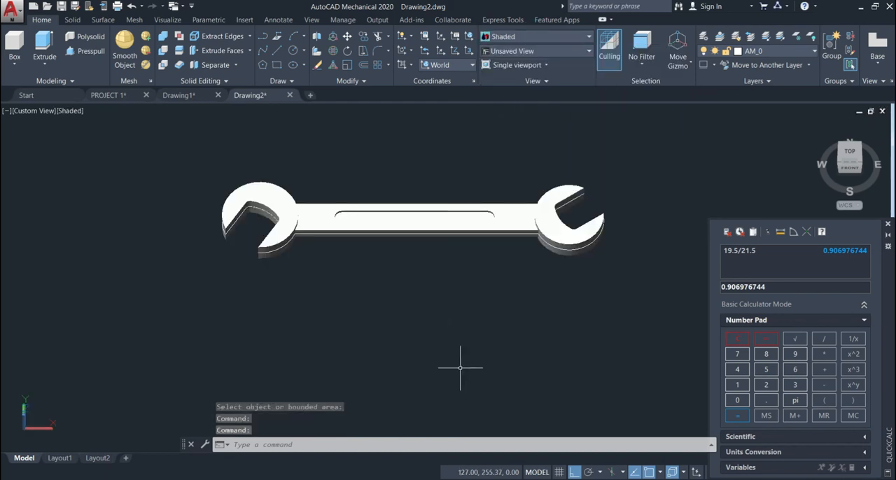
mouse_move(462, 355)
middle_mouse_down("shift")
mouse_move(466, 324)
mouse_move(479, 313)
mouse_move(484, 351)
middle_mouse_up("shift")
scroll(488, 347, "up", 3)
scroll(489, 346, "down", 4)
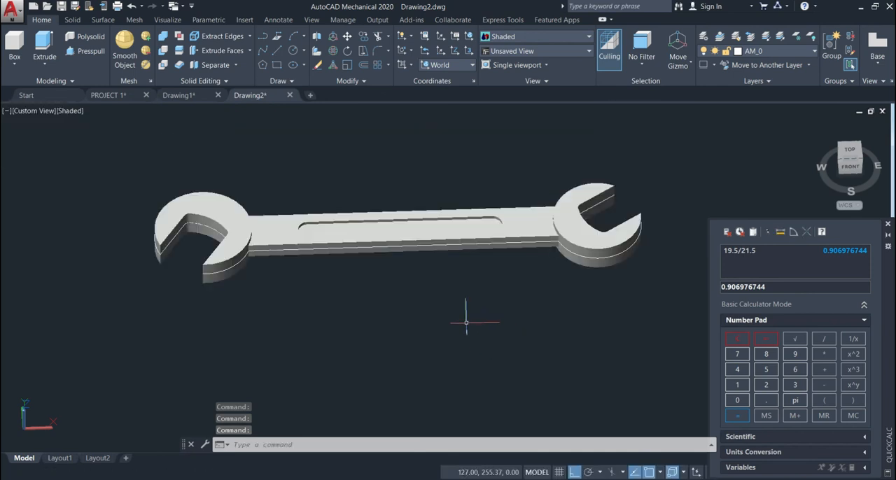
scroll(466, 322, "up", 2)
middle_click_drag(450, 324, 490, 325)
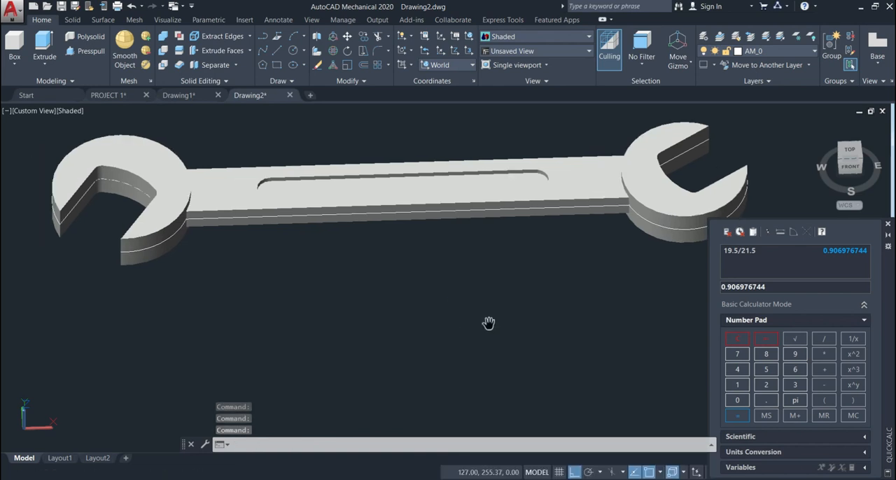
scroll(489, 321, "down", 2)
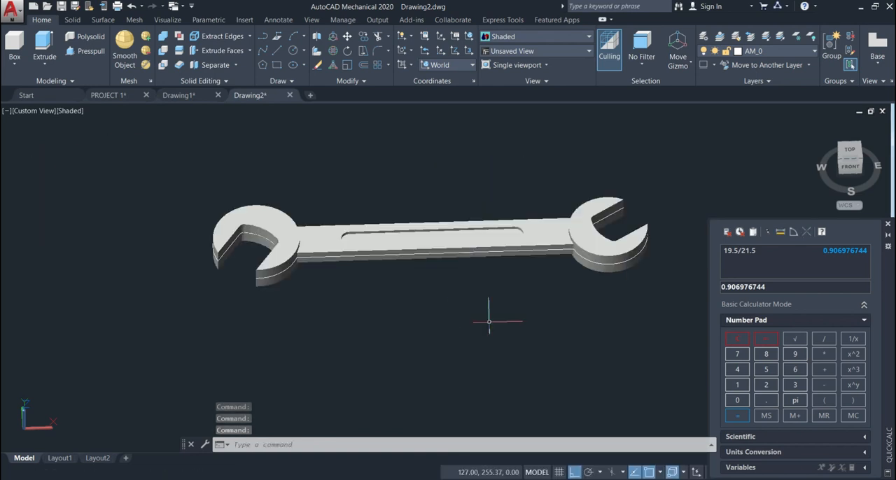
Step: Union the left head, handle, right head and slot floor into a single solid
left_click(161, 38)
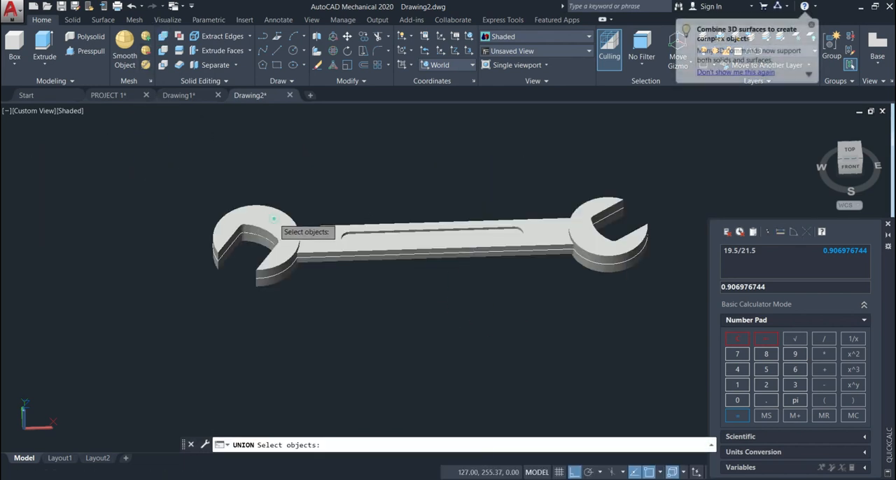
left_click(277, 223)
left_click(325, 246)
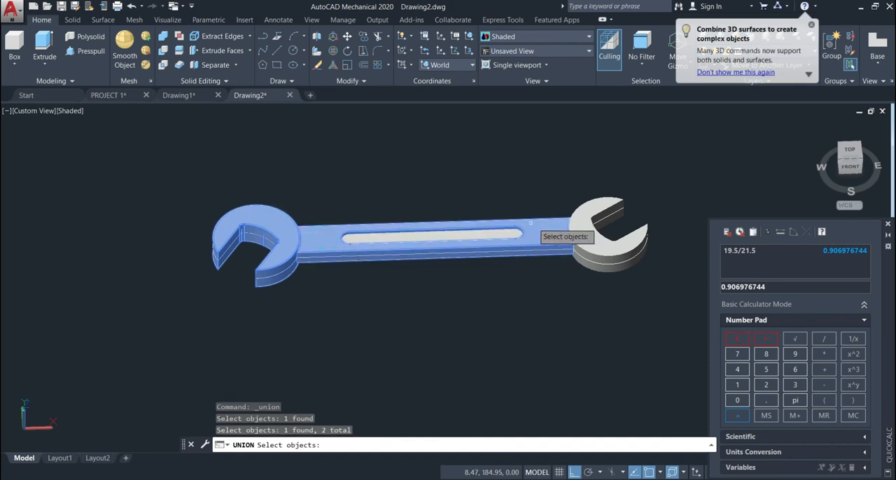
left_click(578, 238)
scroll(525, 246, "up", 4)
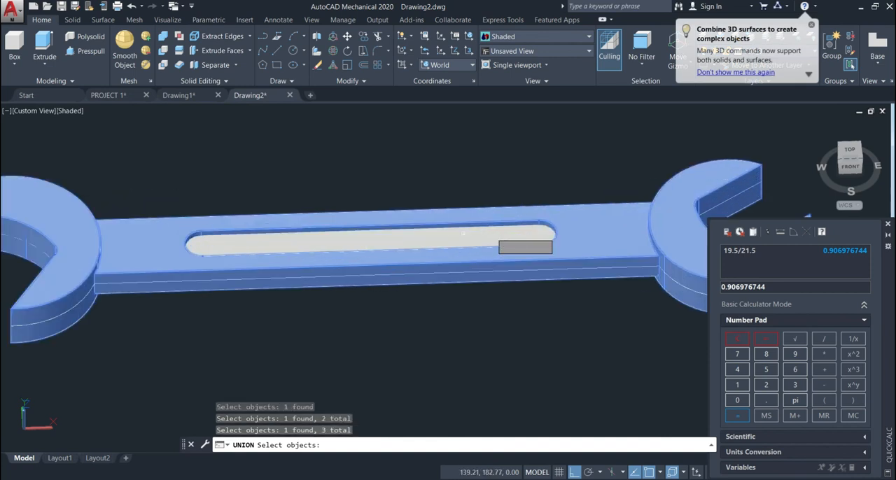
left_click(443, 238)
scroll(443, 238, "down", 3)
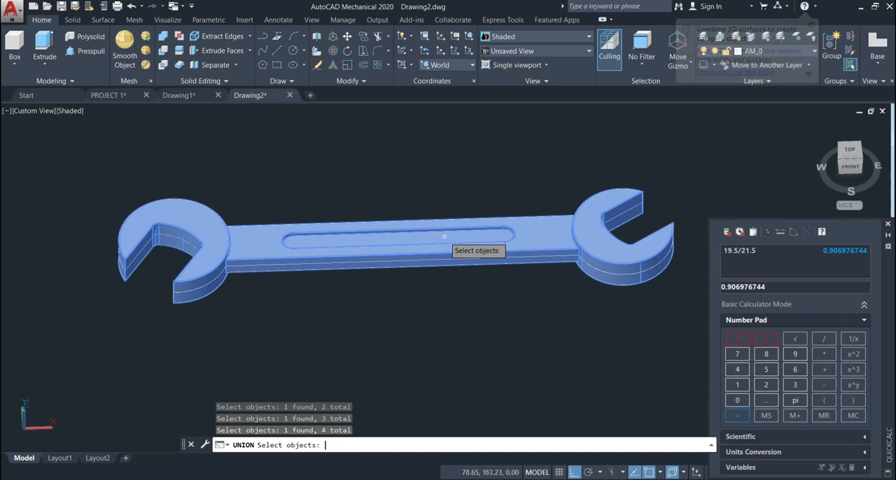
key("Return")
scroll(444, 238, "down", 2)
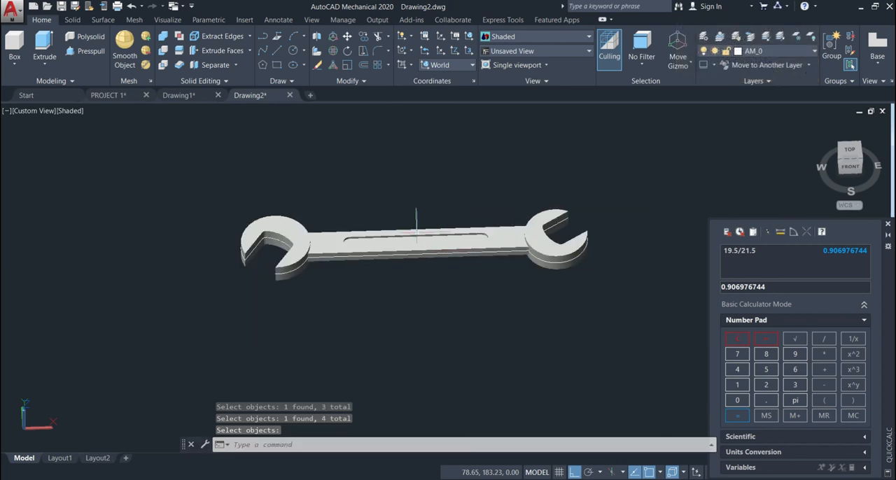
Step: Move the united wrench solid along the X axis, clear of its original 2D outline
left_click(332, 240)
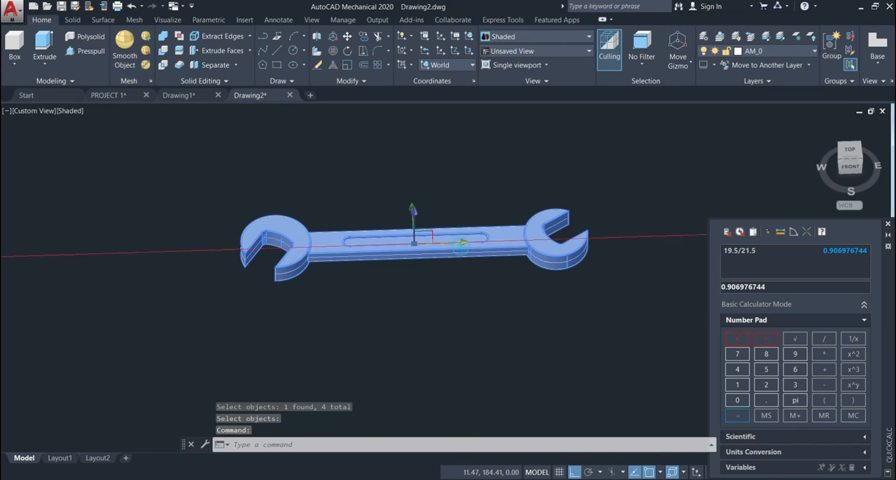
left_click(461, 245)
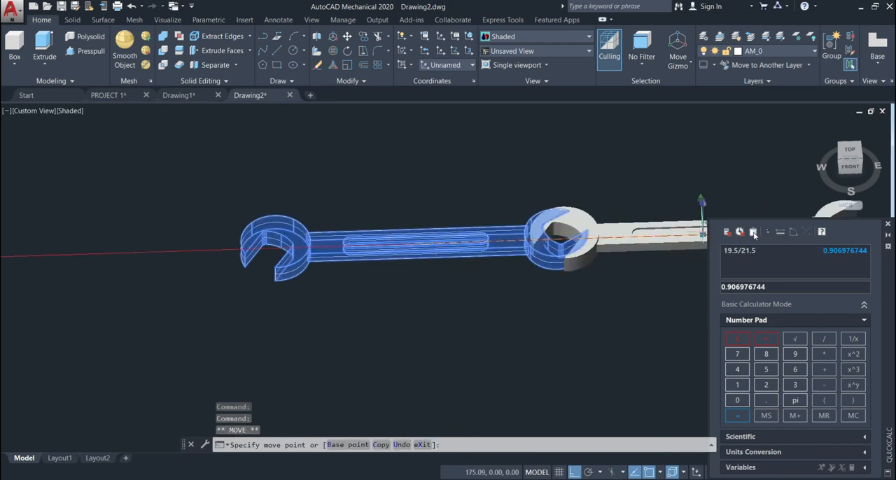
left_click(792, 206)
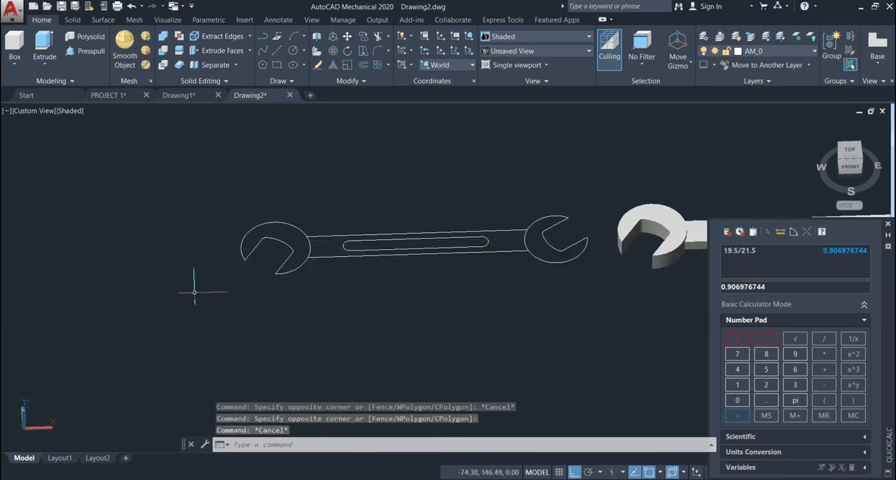
Step: Erase all the leftover 2D outline curves of the wrench
left_click(596, 203)
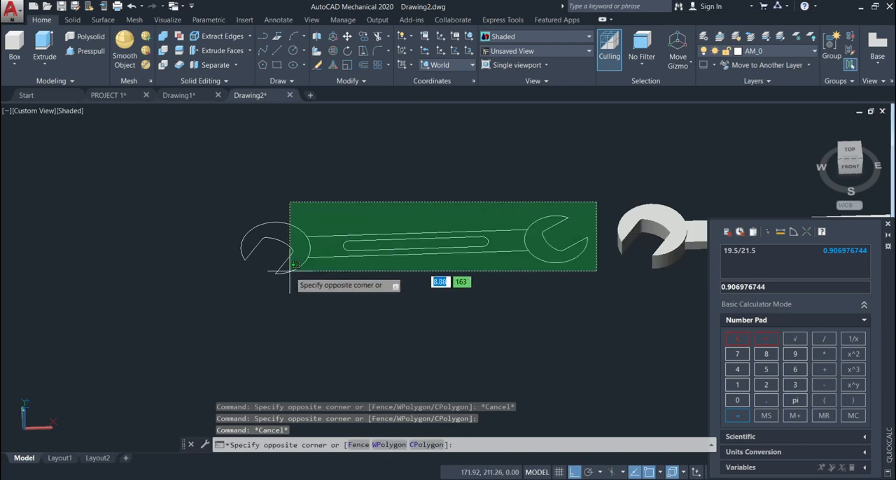
left_click(220, 274)
key("Delete")
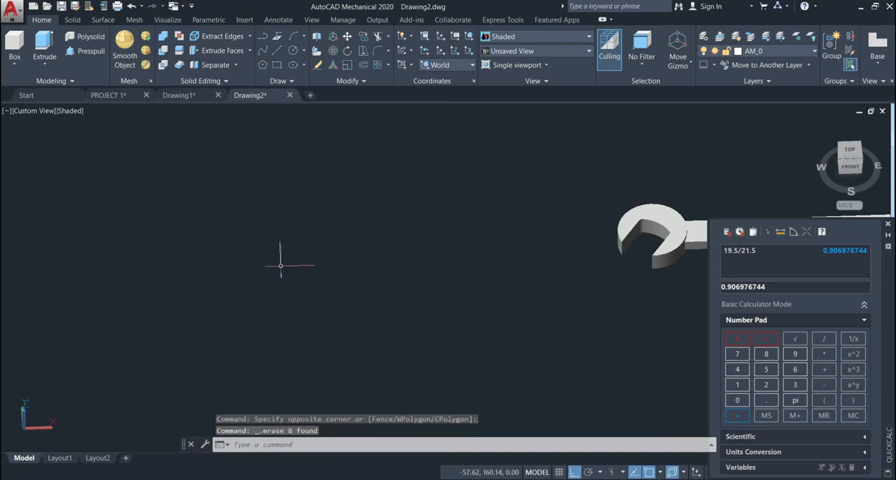
Step: Fillet the upper outer arc edge of the left wrench head with a radius of 1
middle_click_drag(282, 256, 234, 269)
scroll(440, 285, "up", 8)
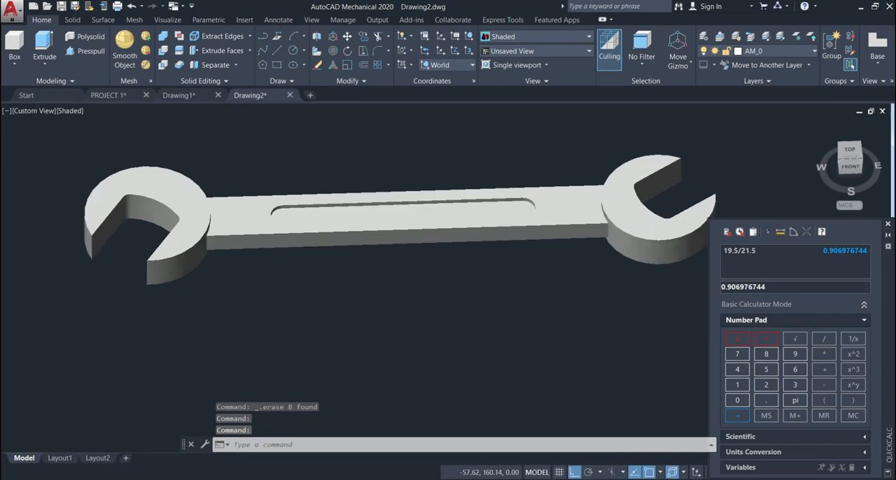
scroll(399, 263, "down", 3)
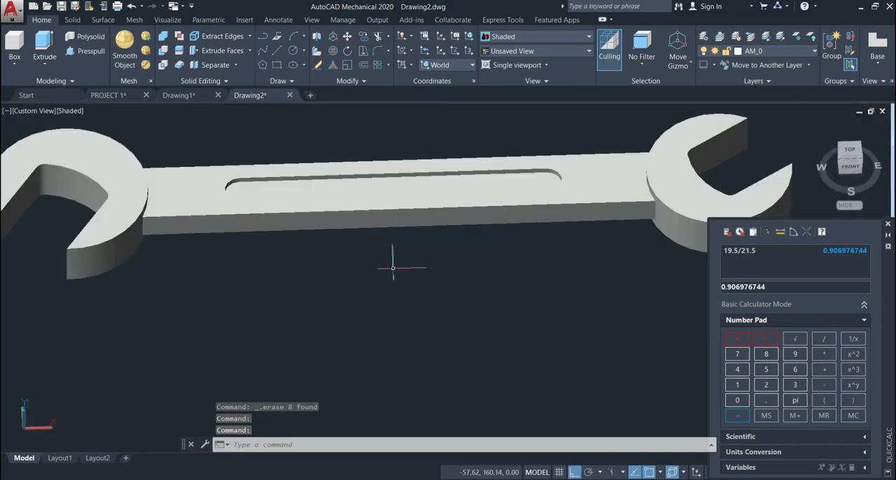
left_click(378, 51)
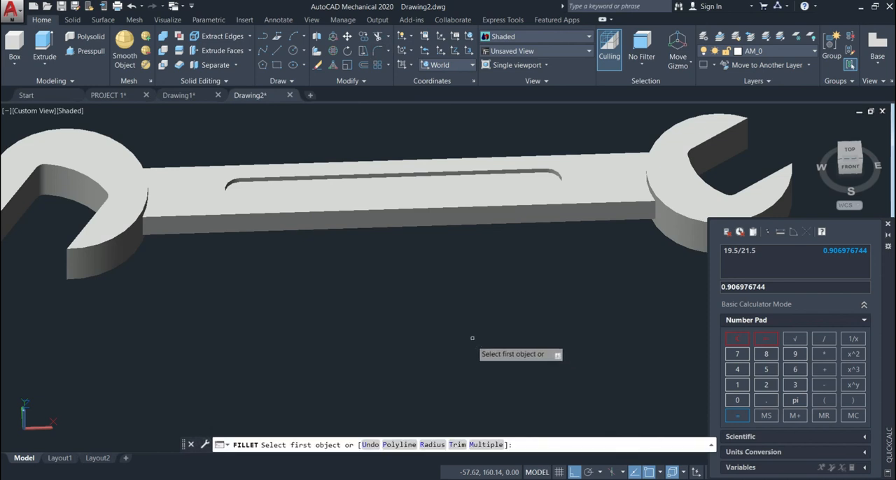
left_click(432, 445)
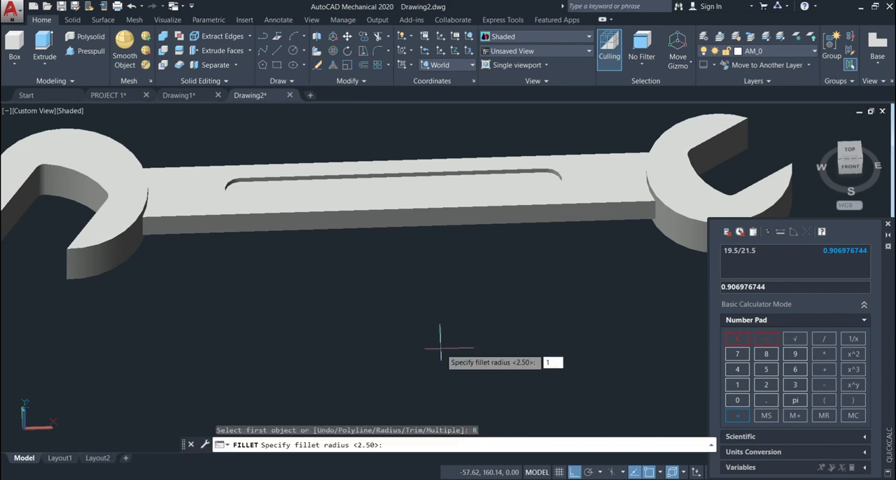
key("Return")
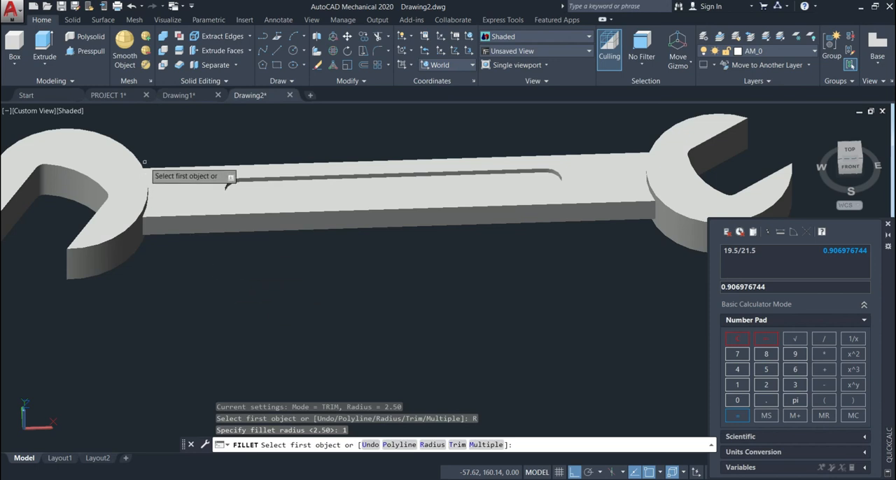
scroll(144, 161, "up", 2)
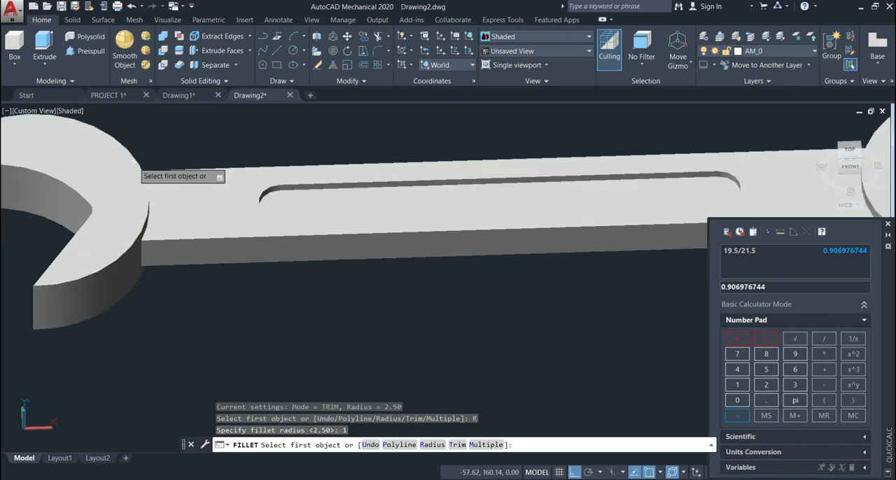
left_click(136, 164)
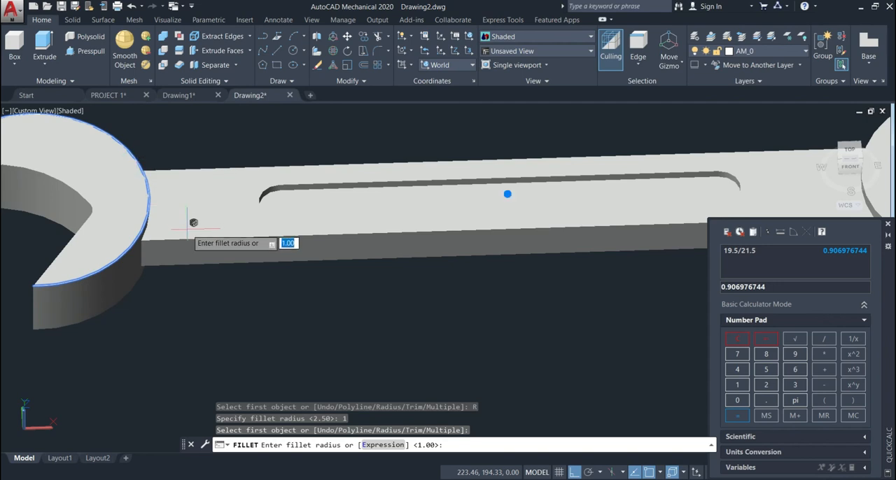
key("Return")
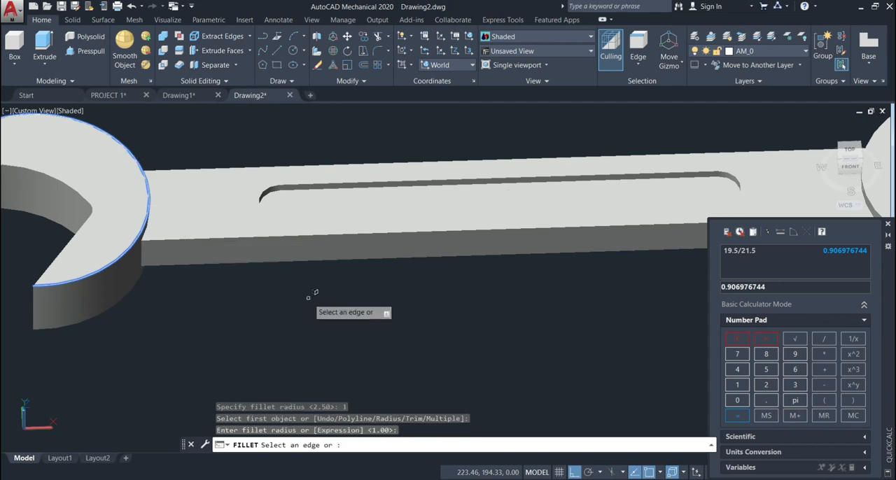
key("Return")
scroll(308, 297, "down", 3)
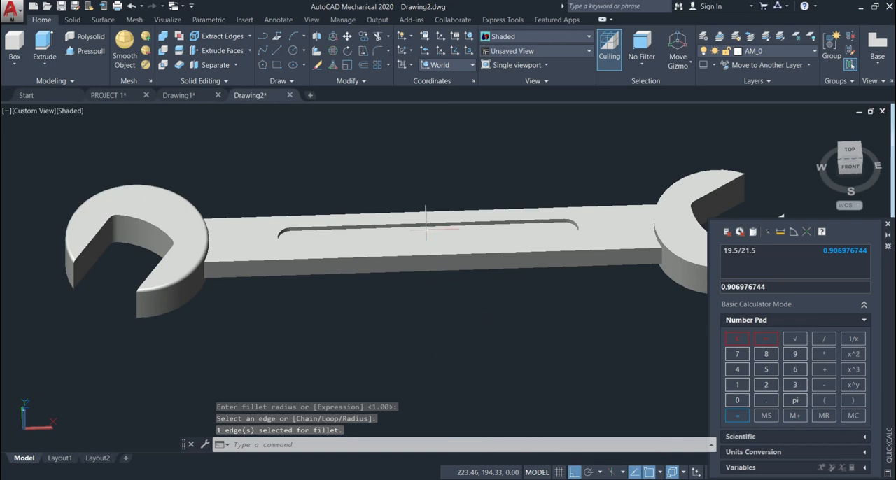
Step: Fillet the upper outer arc edge of the right wrench head with radius 1, using the Multiple option
left_click(381, 52)
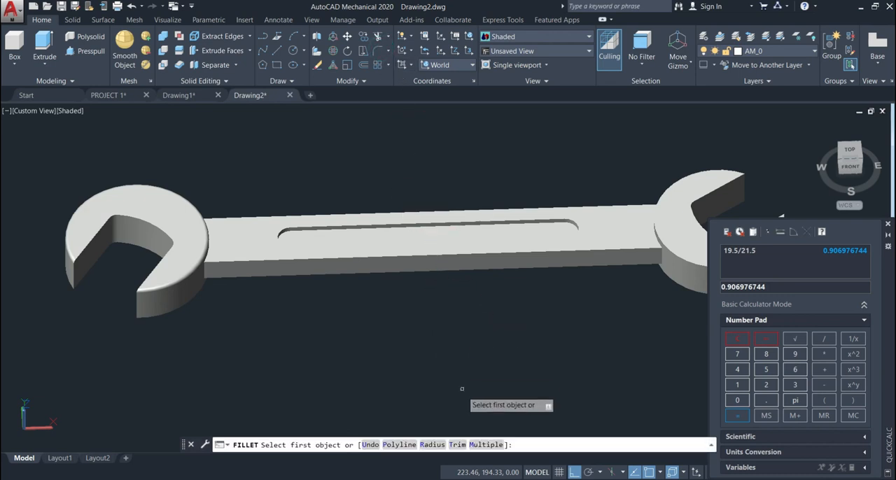
left_click(431, 444)
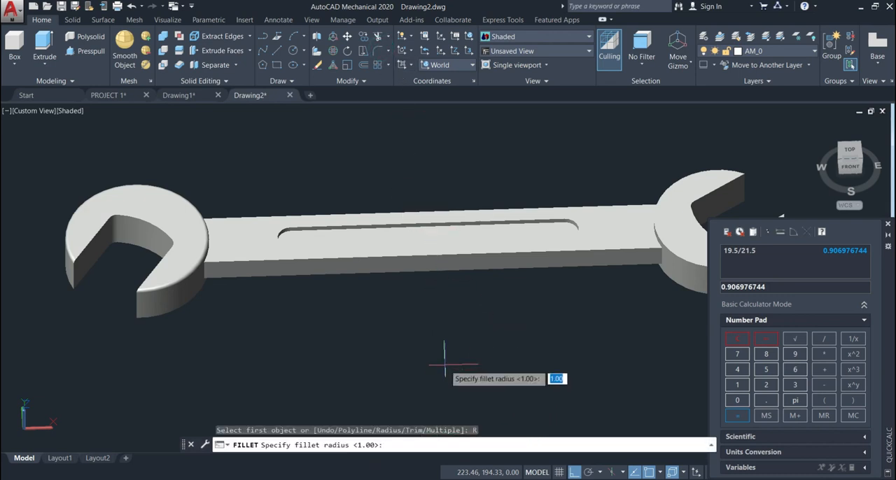
key("Return")
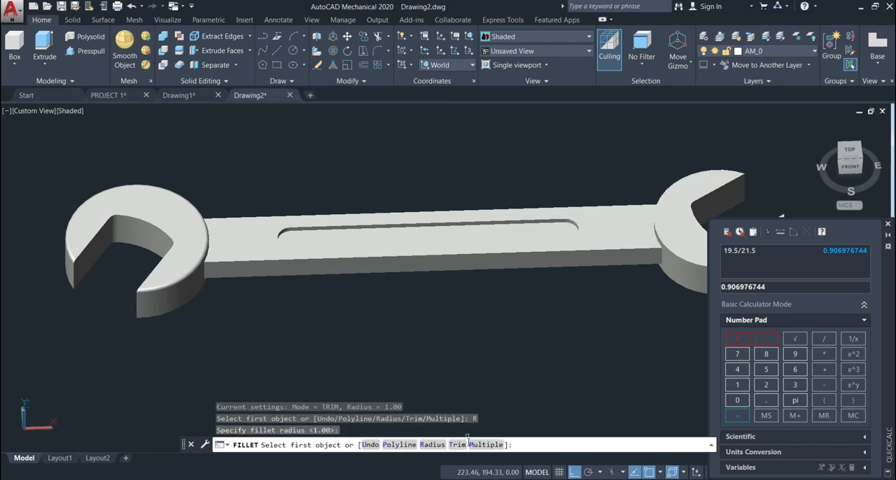
left_click(481, 443)
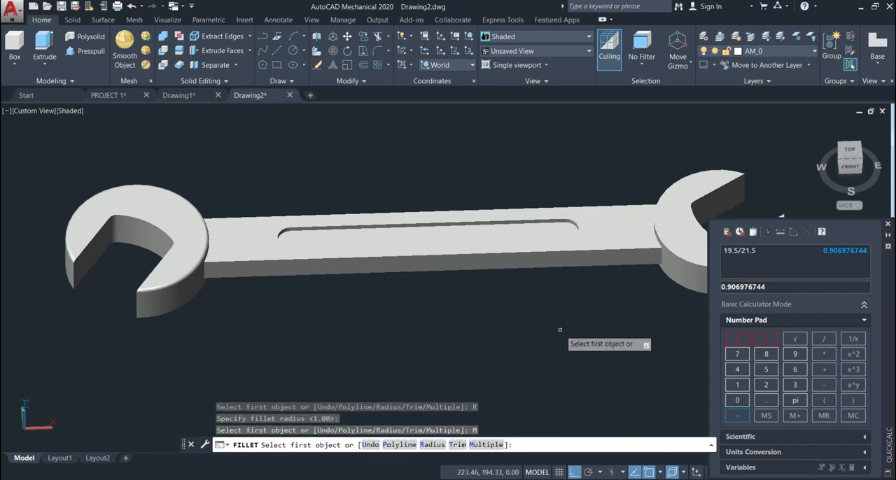
middle_click_drag(565, 331, 488, 346)
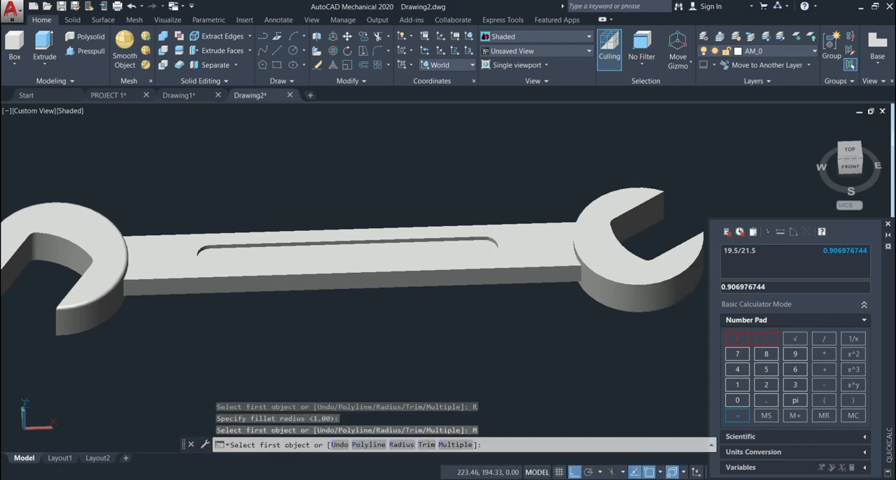
left_click(613, 274)
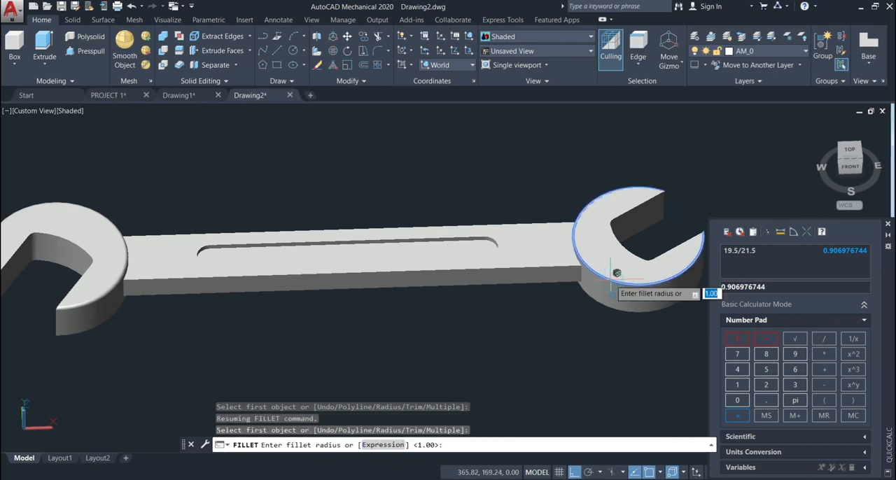
key("Return")
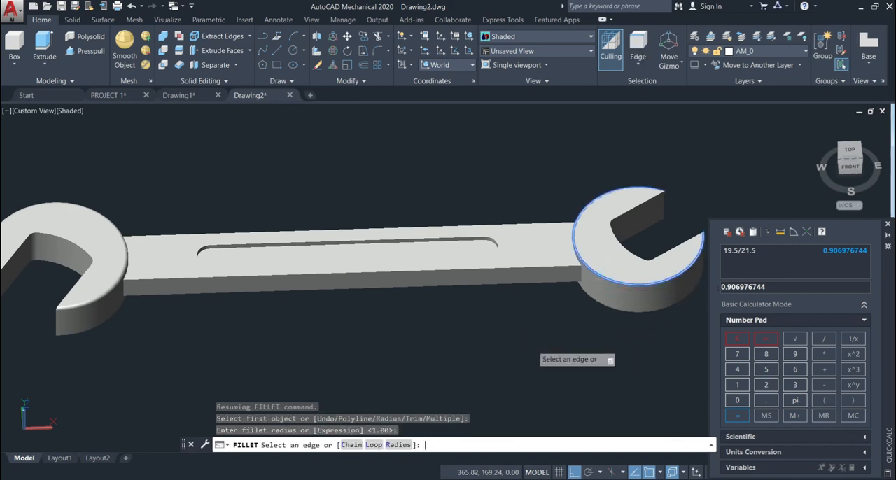
key("Return")
Step: Fillet the lower outer arc edges of both wrench heads with a radius of 1
middle_click_drag(514, 367, 504, 276, "shift")
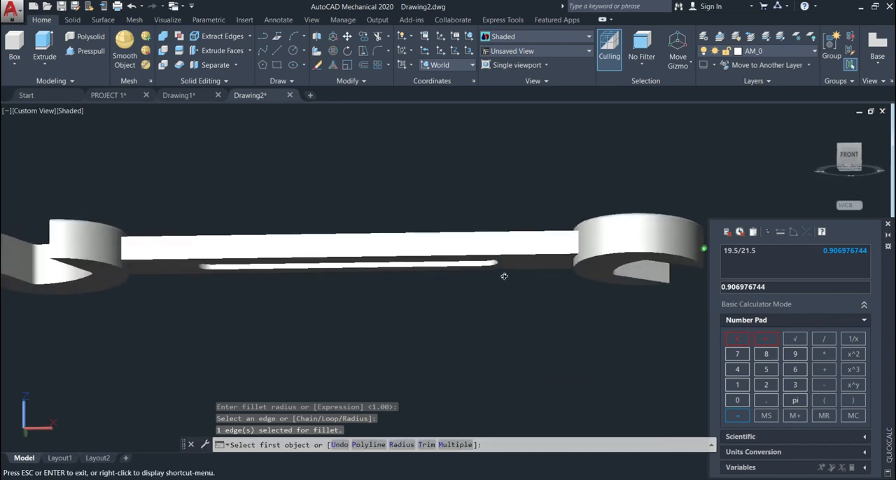
left_click(116, 265)
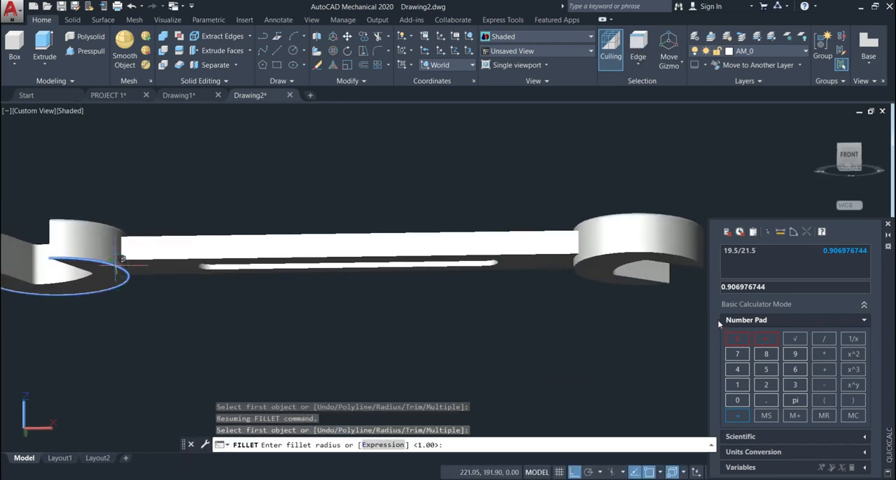
key("Return")
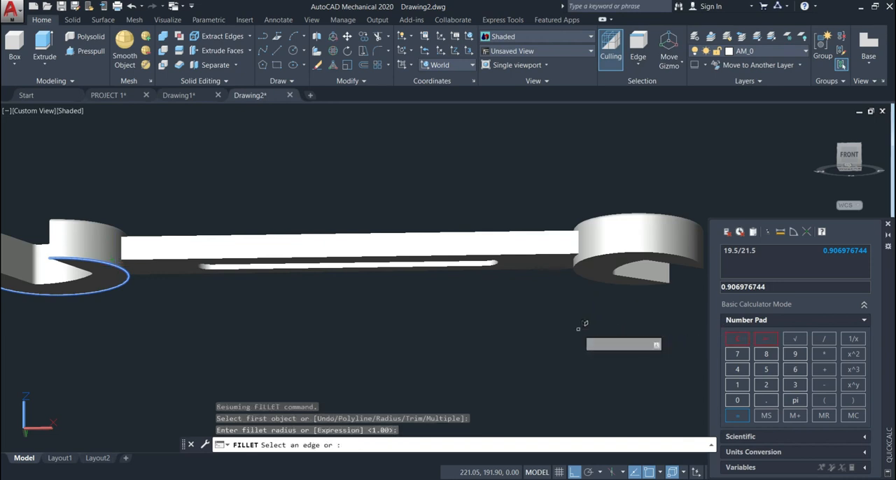
key("Return")
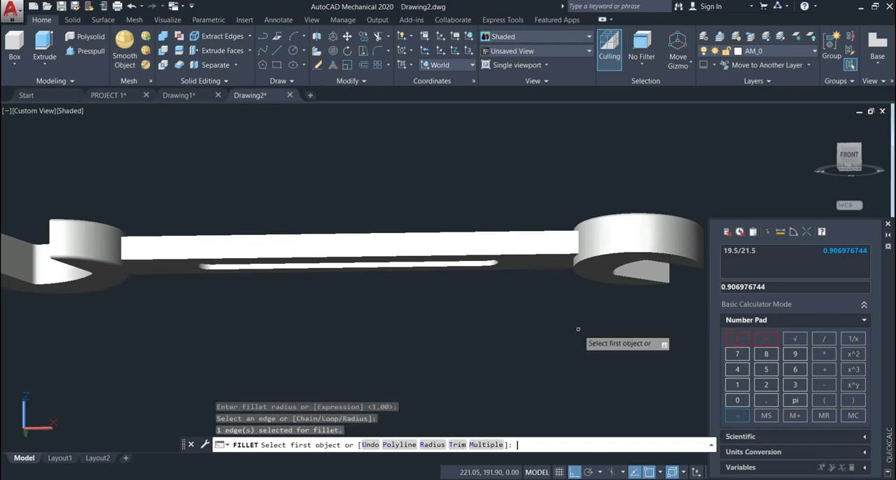
left_click(609, 256)
key("Return")
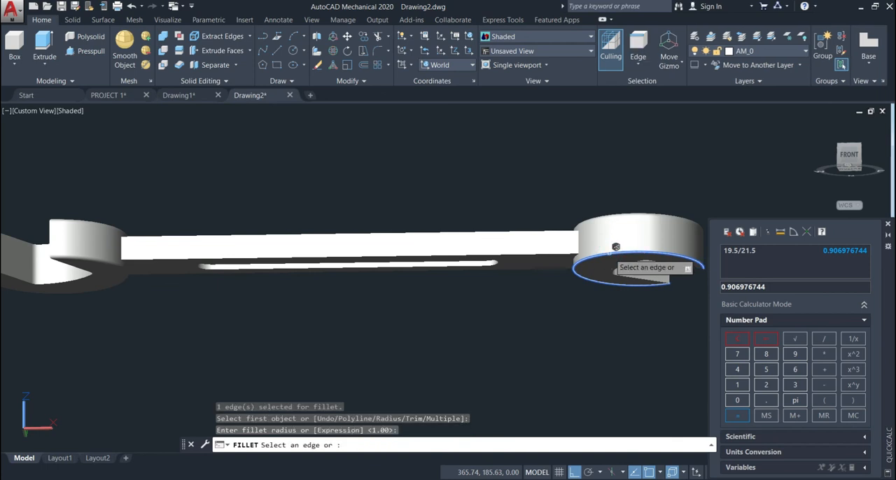
key("Return")
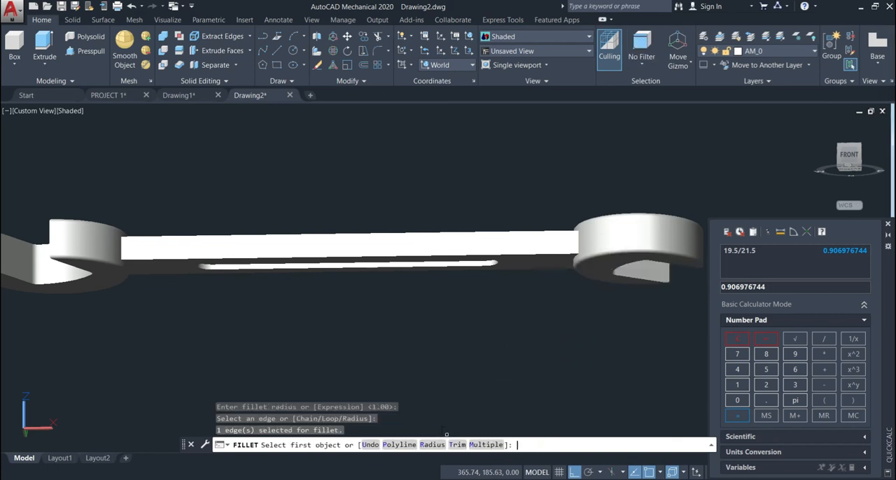
Step: Set the fillet radius to 0.5 and fillet the handle's front lower long edge
left_click(433, 445)
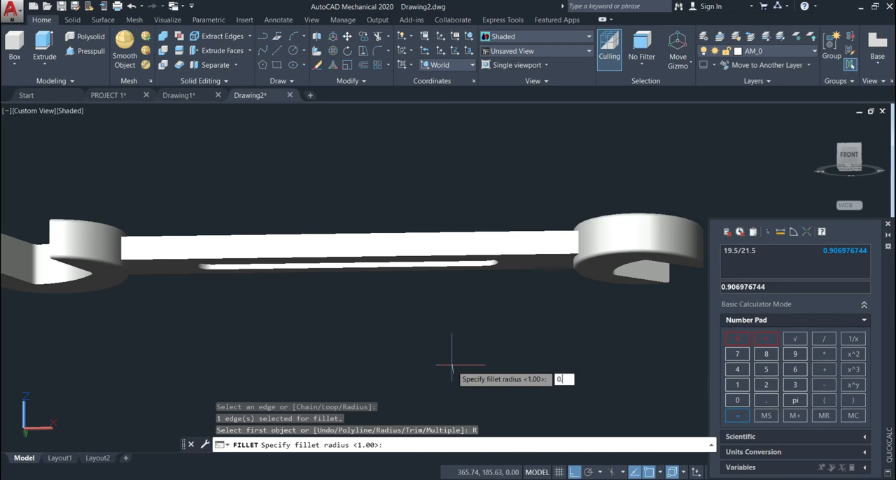
key("Return")
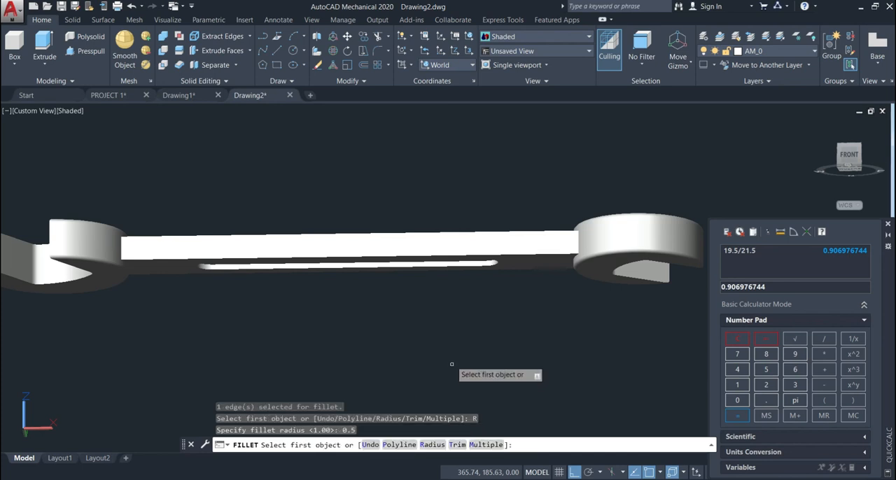
left_click(433, 257)
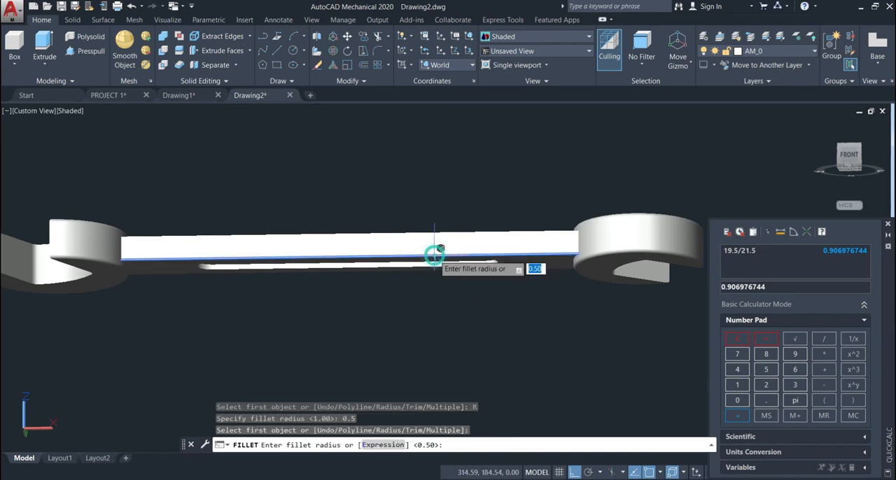
key("Return")
key("Return")
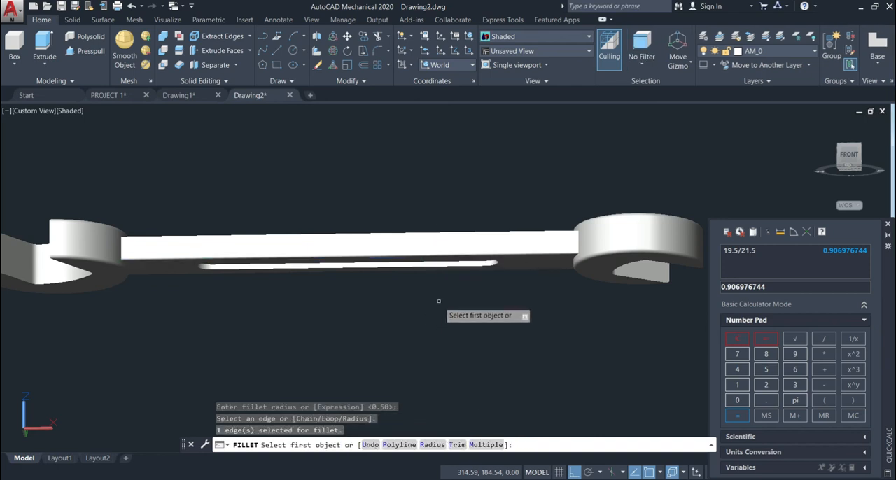
Step: Fillet the handle's front upper long edge with radius 0.5, using the Multiple option
middle_click_drag(438, 308, 444, 384, "shift")
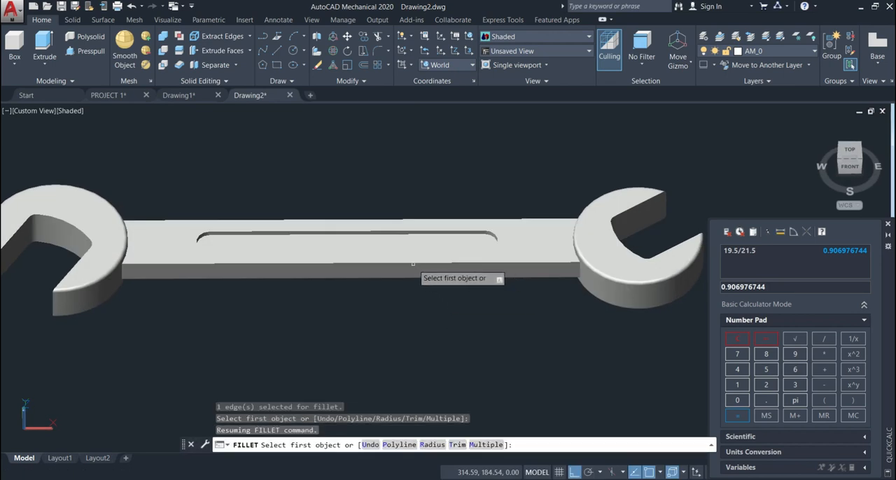
left_click(486, 444)
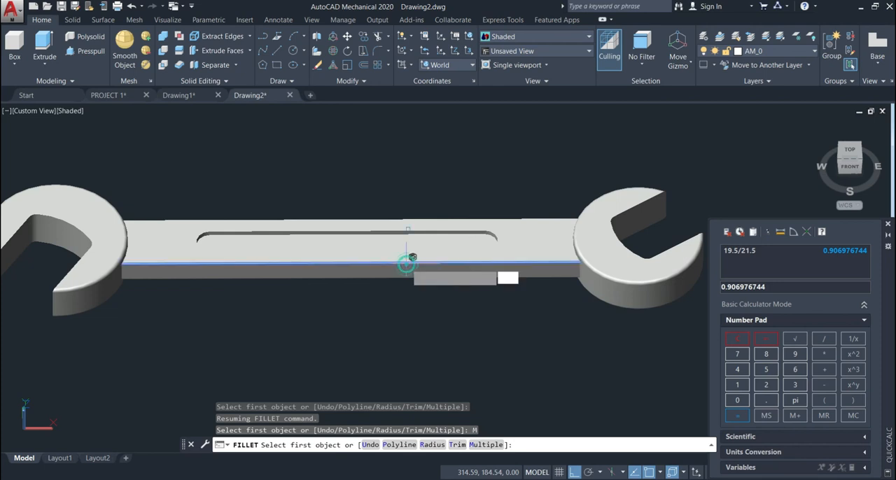
left_click(408, 263)
key("Return")
key("Return")
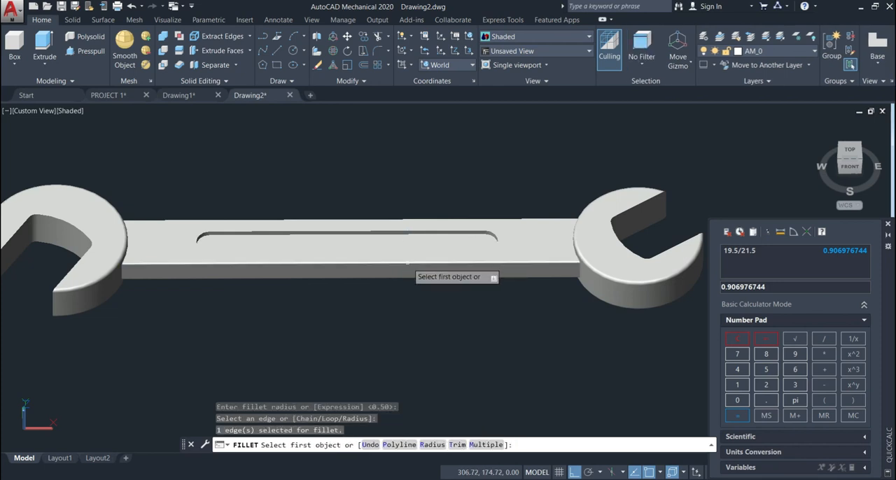
Step: Fillet the handle's rear lower long edge with a radius of 0.5
middle_click_drag(408, 263, 426, 226, "shift")
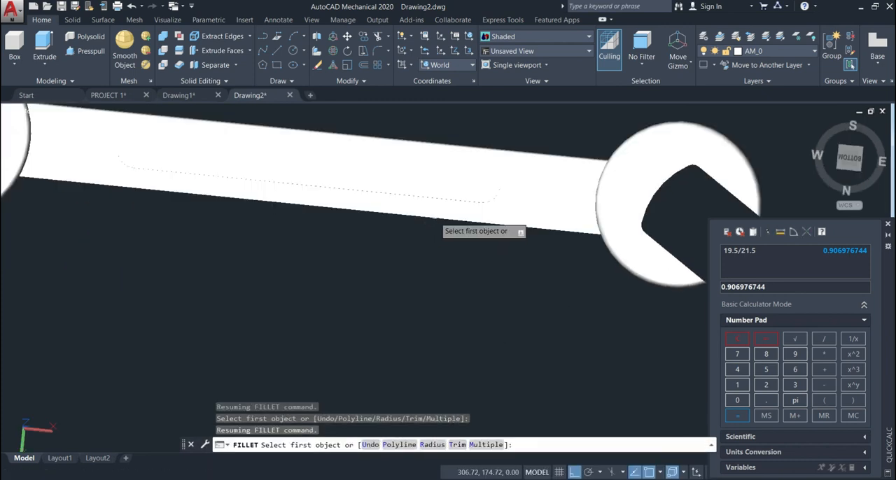
left_click(434, 218)
key("Return")
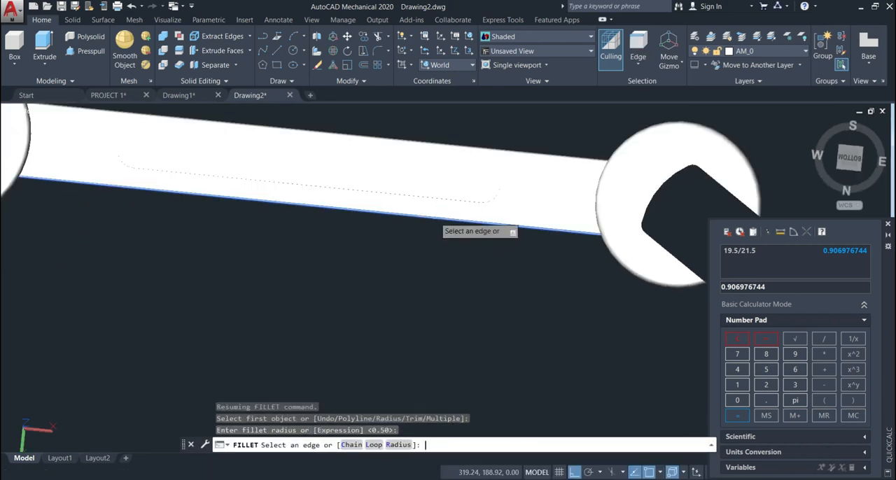
key("Return")
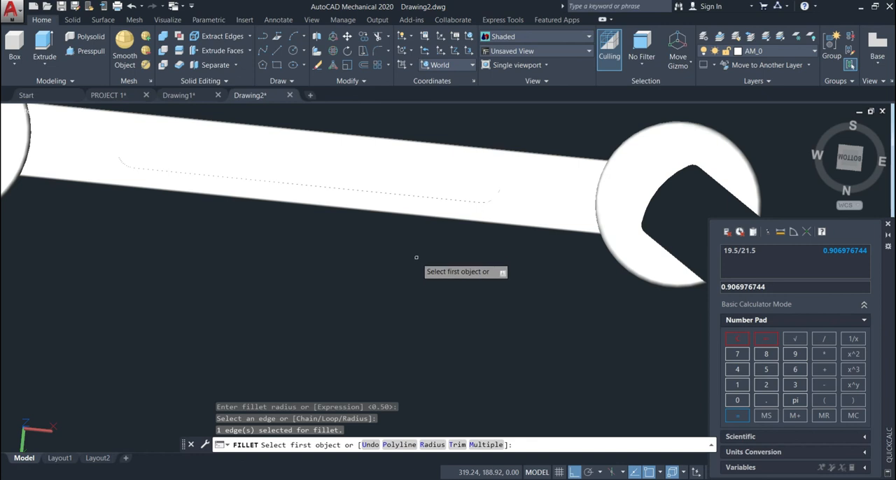
Step: End the Fillet command and examine the rounded edges of the whole wrench from a tilted top-front view
middle_click_drag(418, 266, 415, 363, "shift")
middle_click_drag(412, 312, 413, 342, "shift")
middle_click_drag(413, 342, 413, 359, "shift")
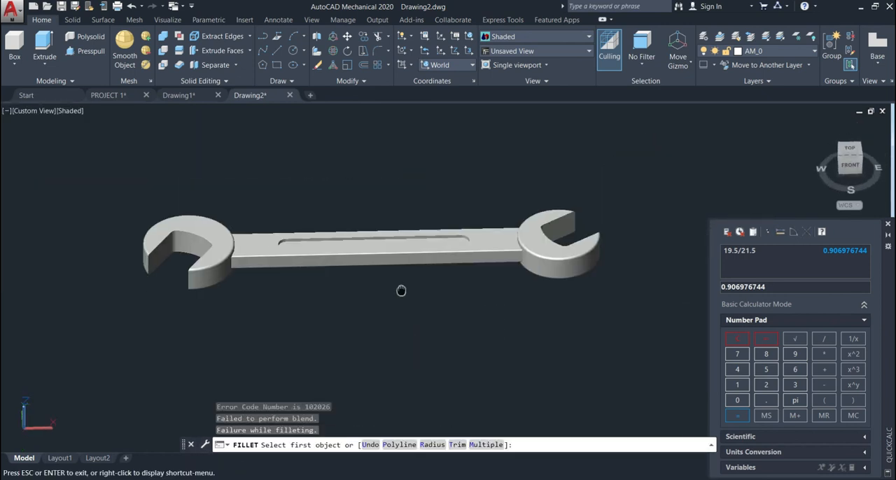
middle_click_drag(400, 292, 406, 281)
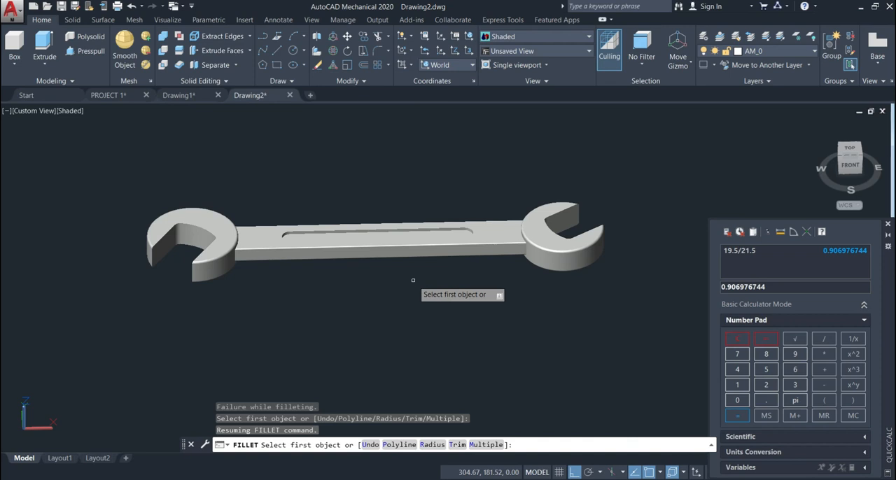
key("Return")
scroll(413, 280, "up", 2)
scroll(413, 280, "down", 2)
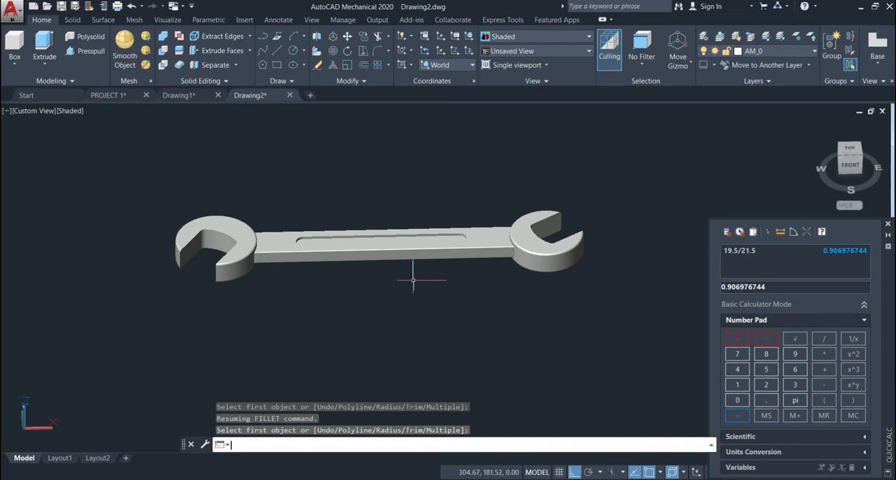
scroll(414, 280, "up", 1)
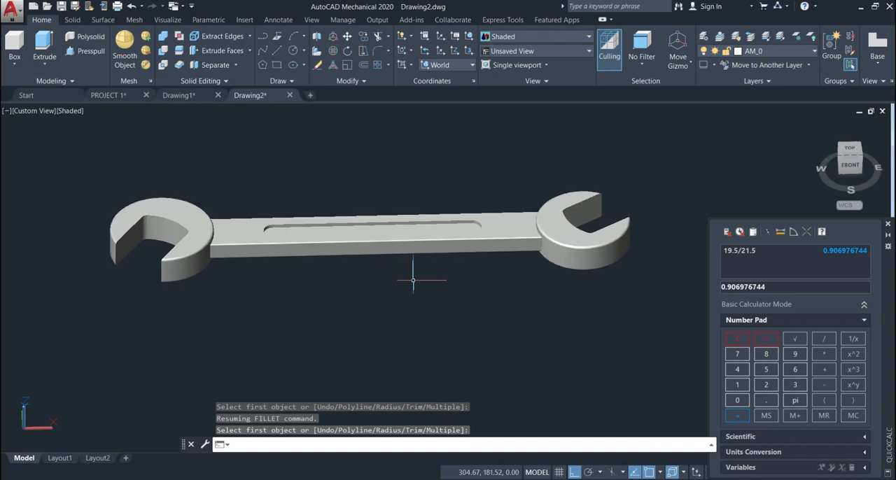